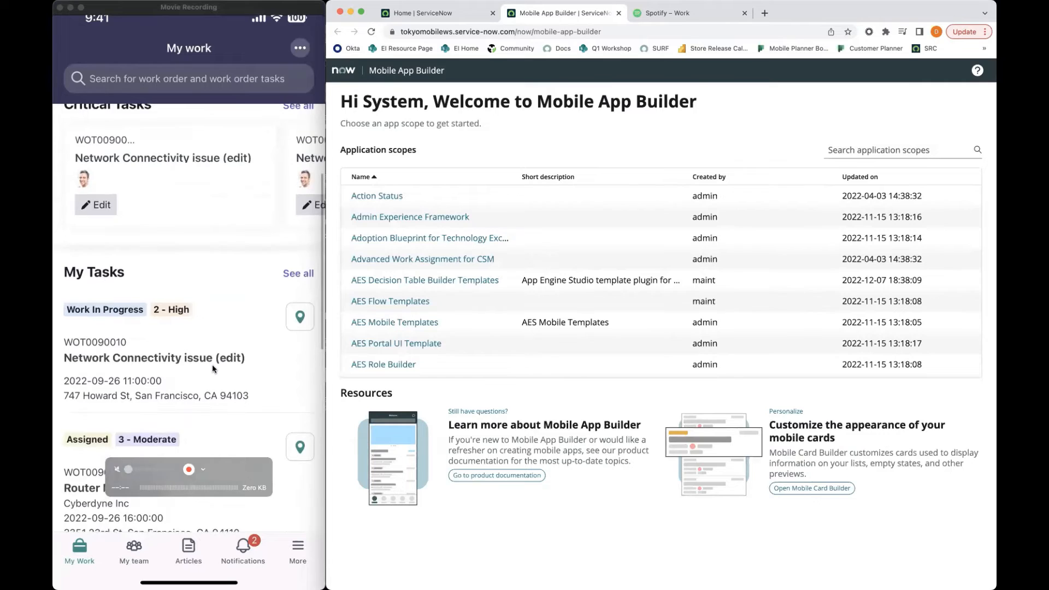
# Open the work-in-progress Network Connectivity issue task in the mobile app and the Field Service Mobile application scope in Mobile App Builder
pyautogui.click(212, 365)
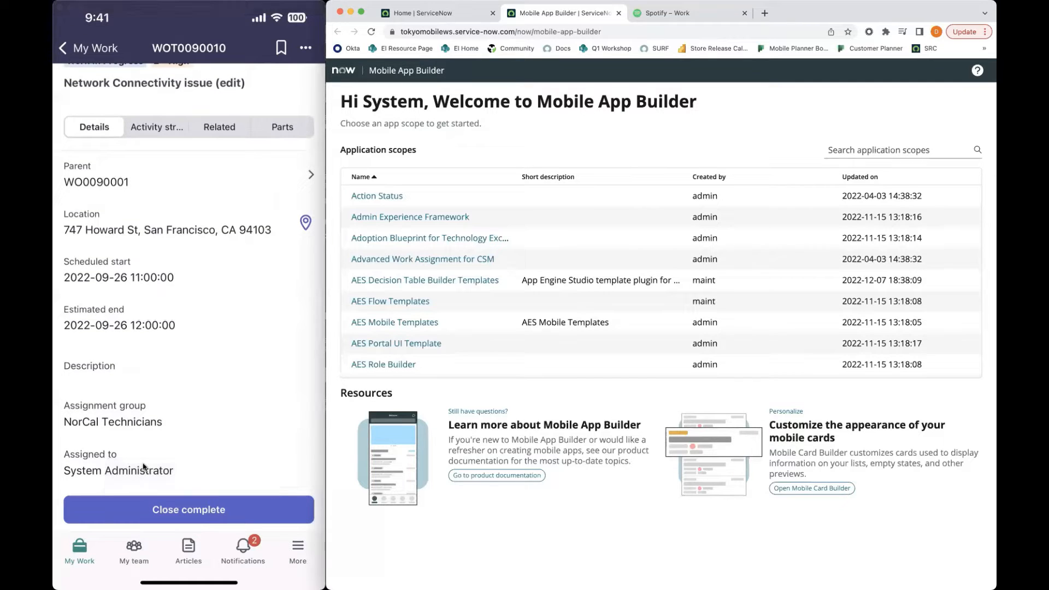
pyautogui.click(896, 150)
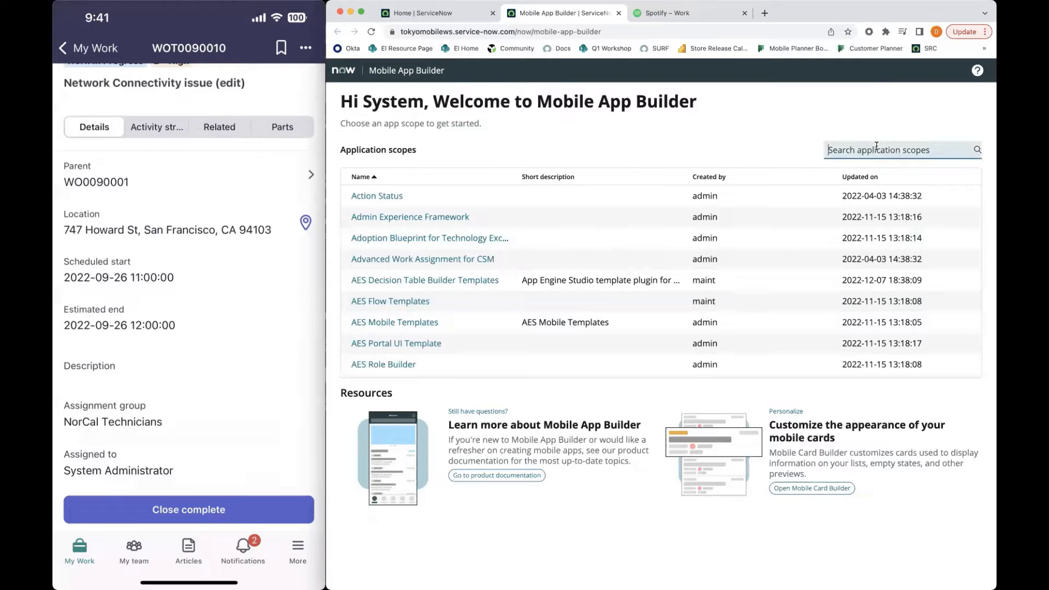
pyautogui.write('field service mobi')
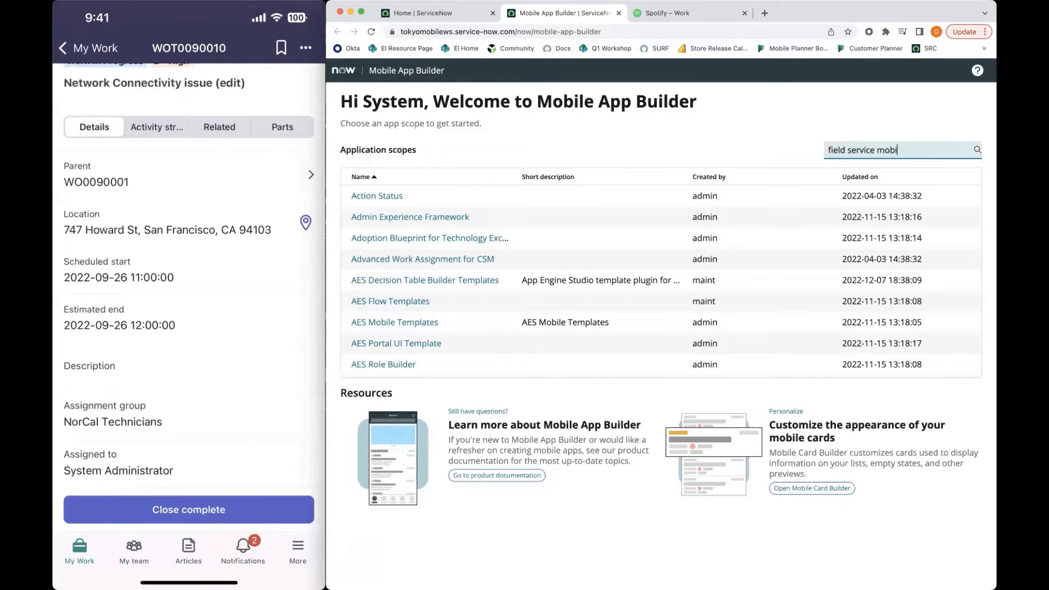
pyautogui.write('le')
pyautogui.click(382, 195)
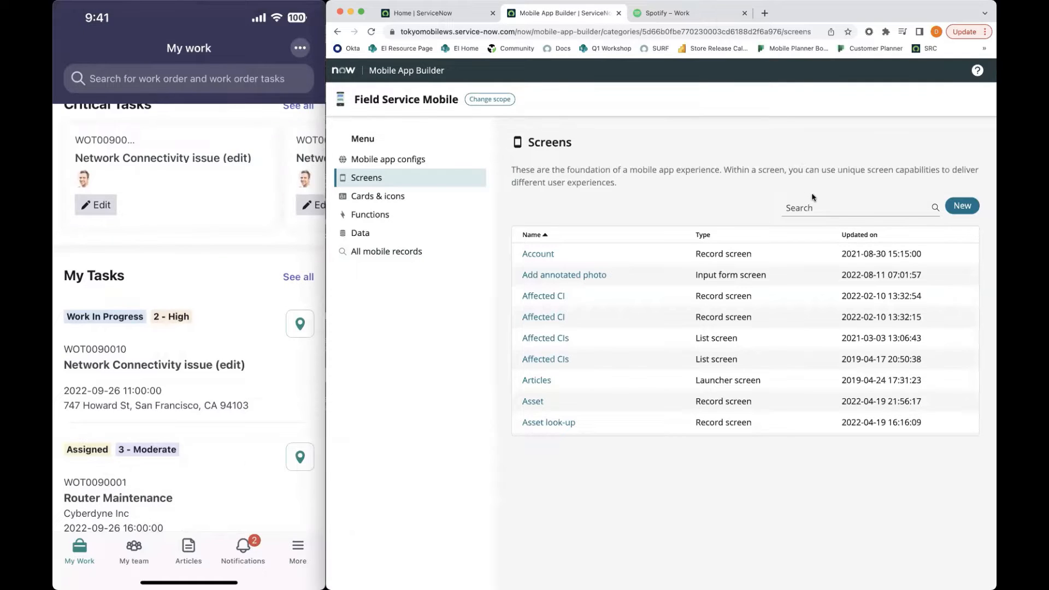
# Find the My tasks list screen and open the full record of its Work order task record screen
pyautogui.click(812, 207)
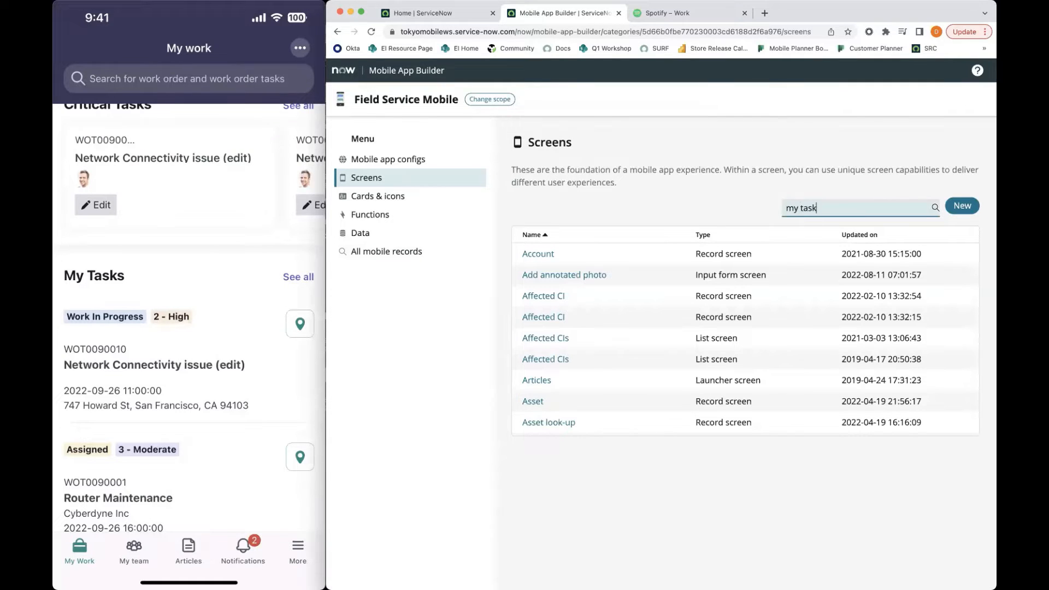
pyautogui.click(541, 275)
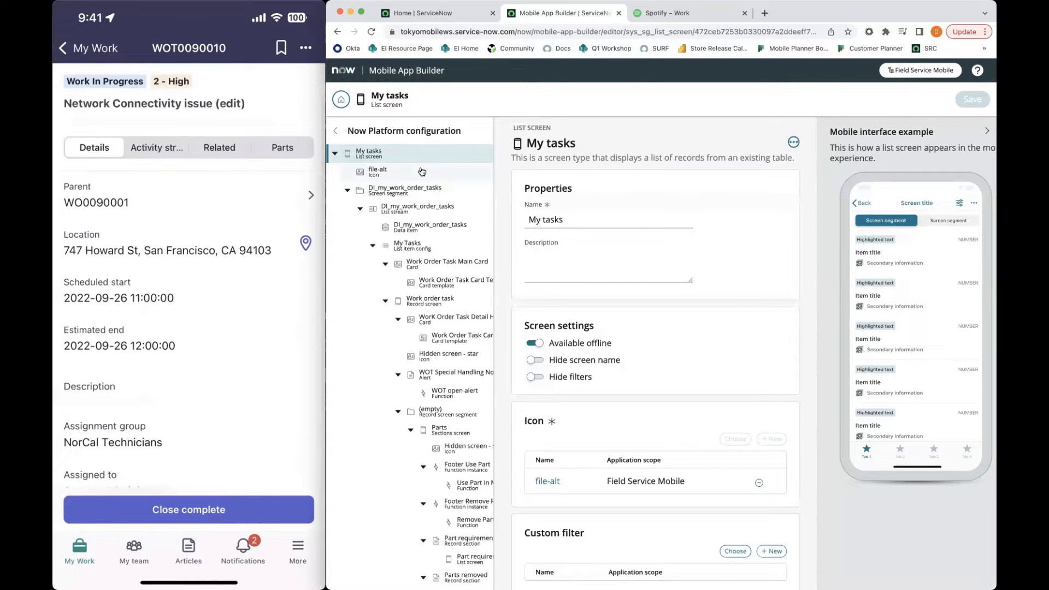
pyautogui.scroll(-2, 424, 174)
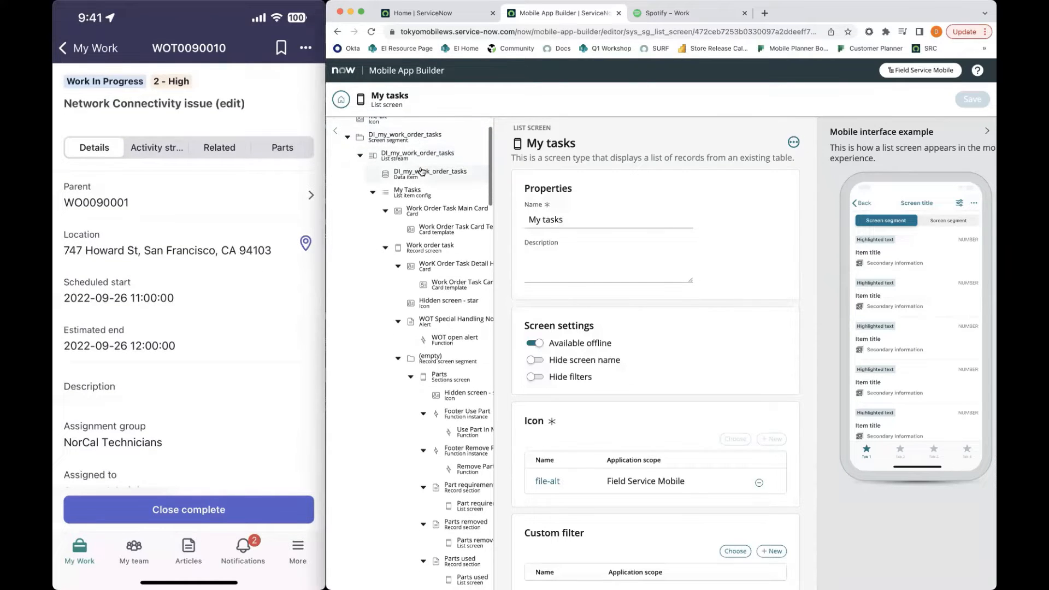
pyautogui.scroll(2, 381, 161)
pyautogui.scroll(-6, 426, 213)
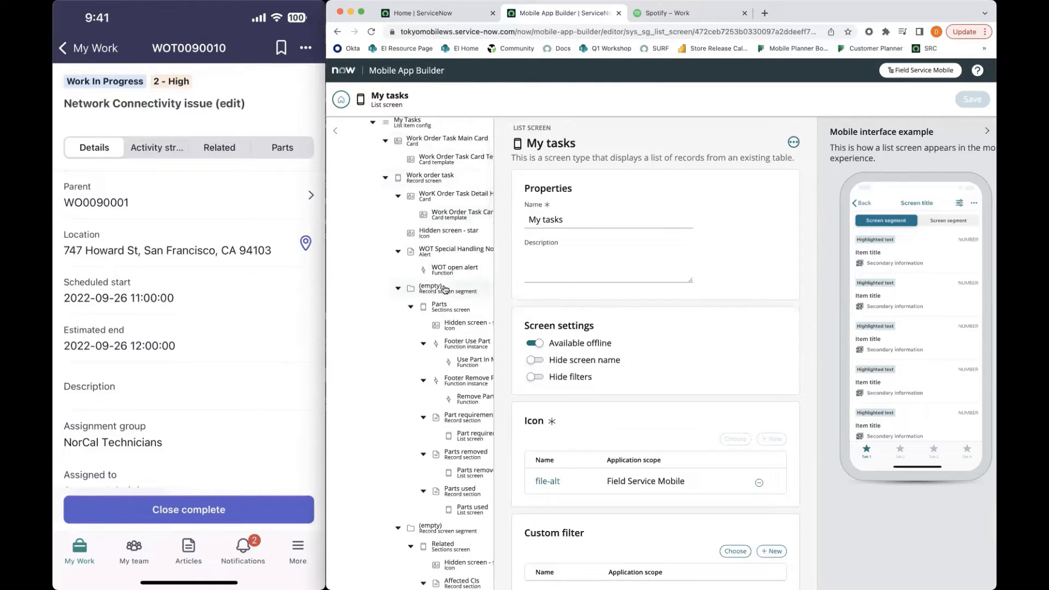
pyautogui.scroll(4, 439, 284)
pyautogui.click(452, 255)
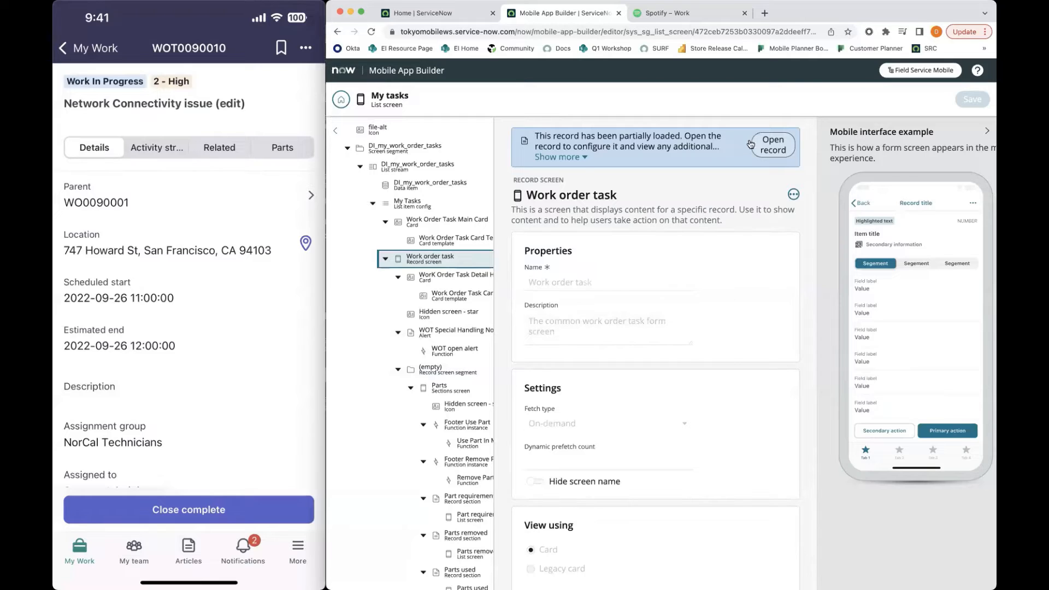
pyautogui.click(777, 146)
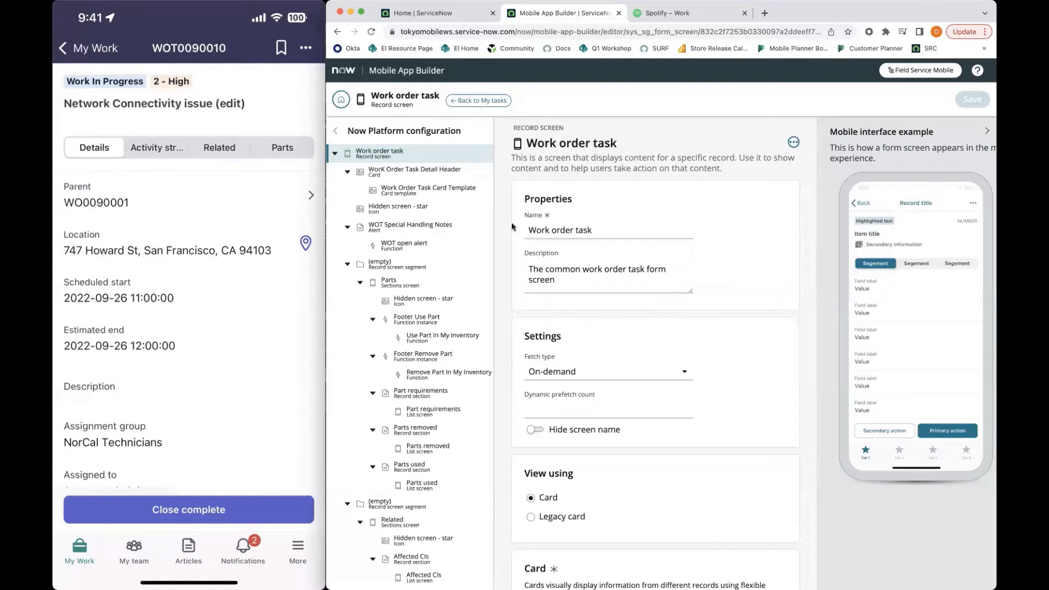
# Open the Details screen embedded in the Work order task's record screen segment with order 100
pyautogui.scroll(-5, 565, 312)
pyautogui.scroll(-15, 565, 310)
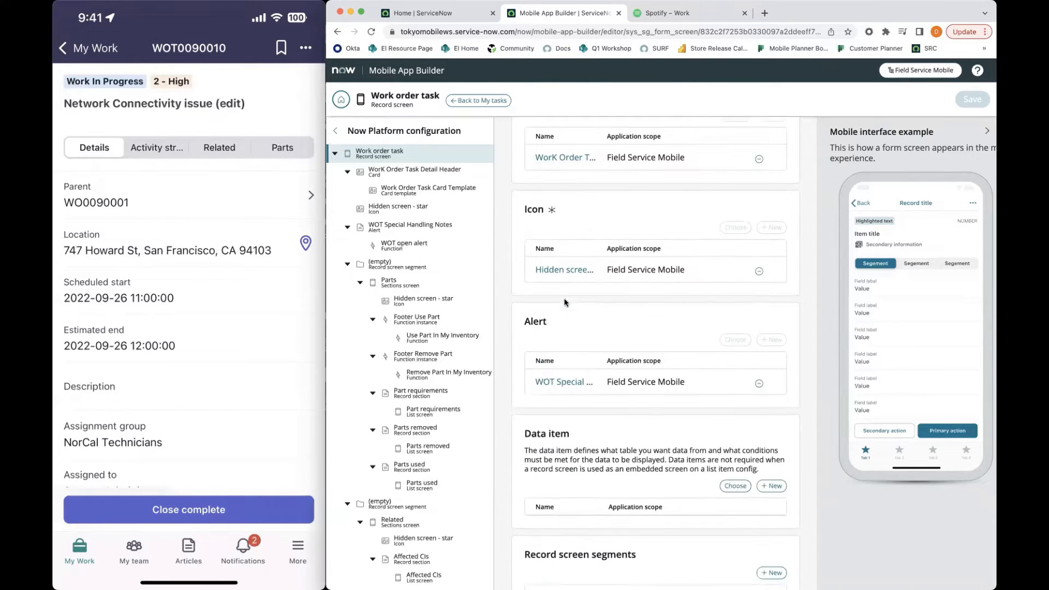
pyautogui.scroll(-3, 565, 296)
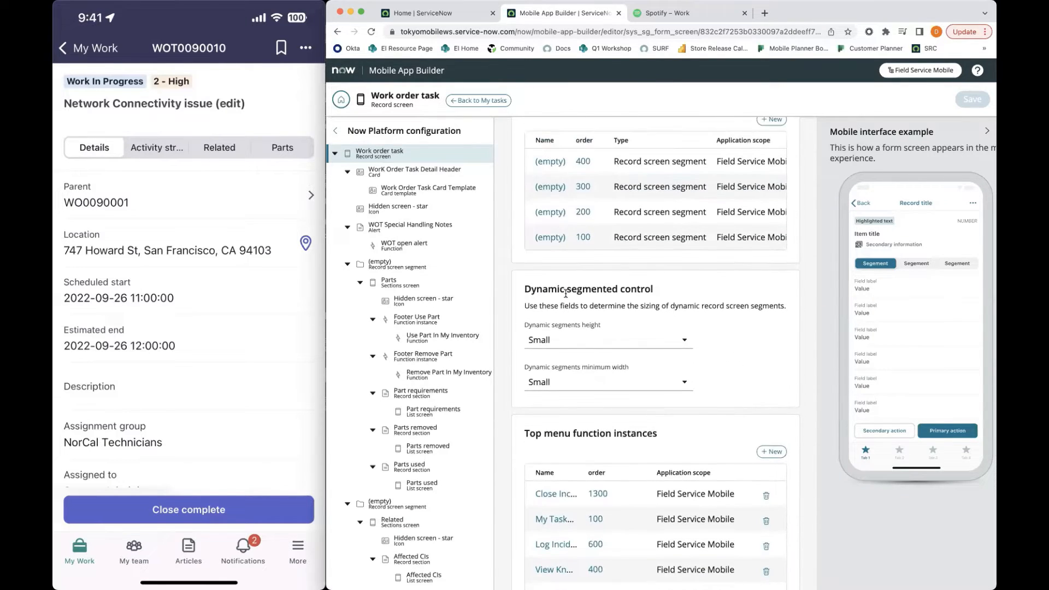
pyautogui.scroll(2, 565, 296)
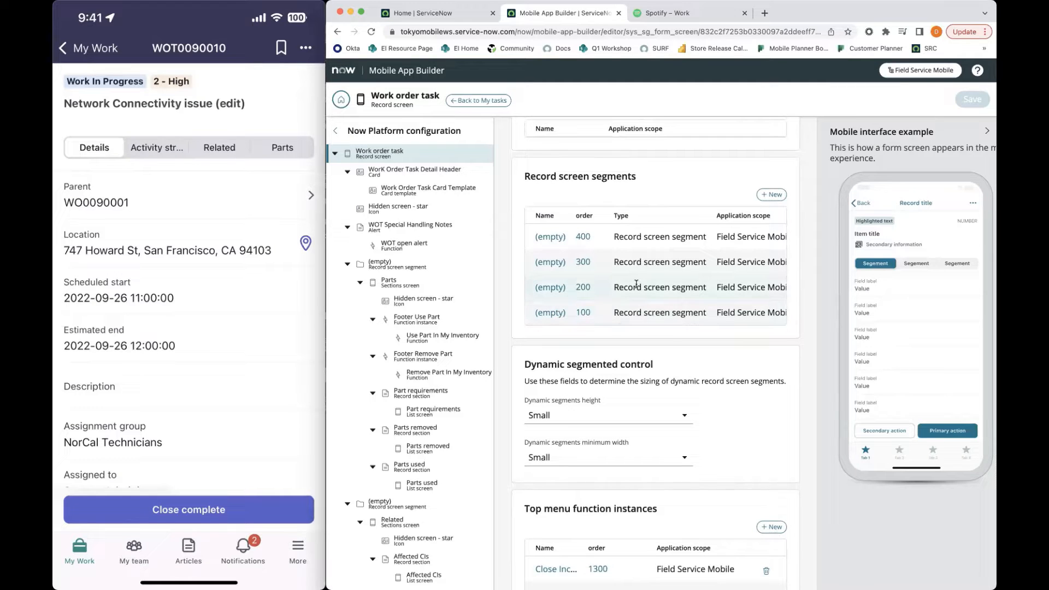
pyautogui.hscroll(3, 637, 283)
pyautogui.hscroll(1, 637, 283)
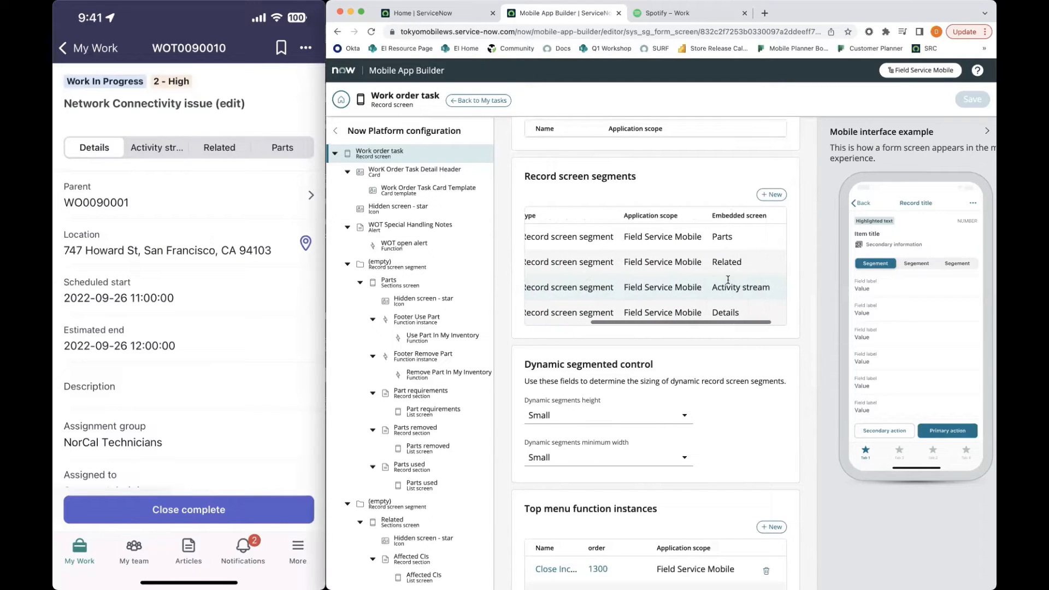
pyautogui.scroll(-1, 656, 290)
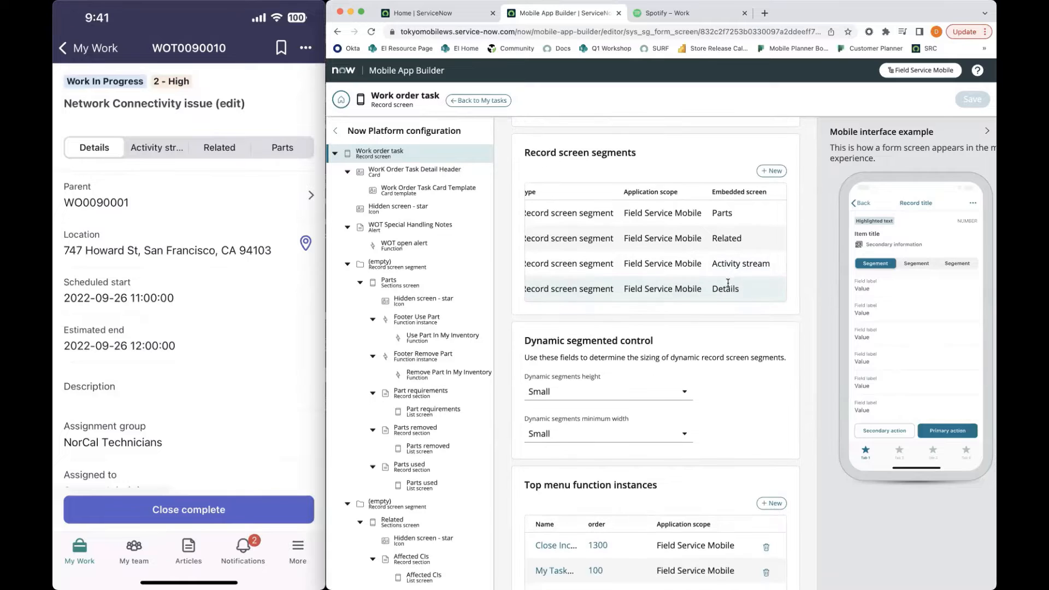
pyautogui.hscroll(-4, 569, 295)
pyautogui.click(549, 288)
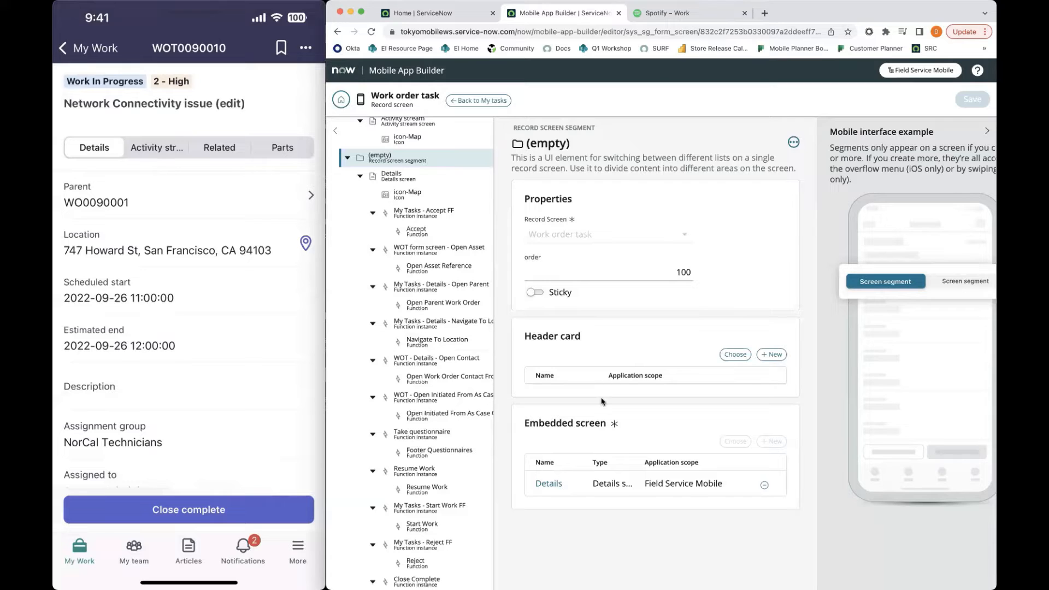
pyautogui.click(548, 483)
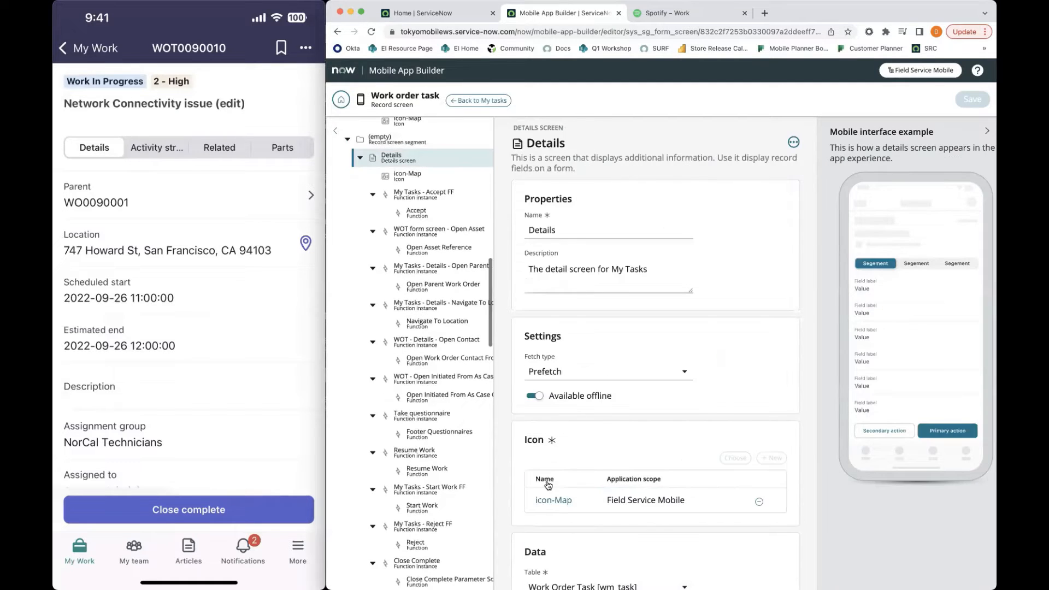
# Add a screen field to the Details screen with the form field opened_by.email and save it
pyautogui.scroll(-5, 605, 458)
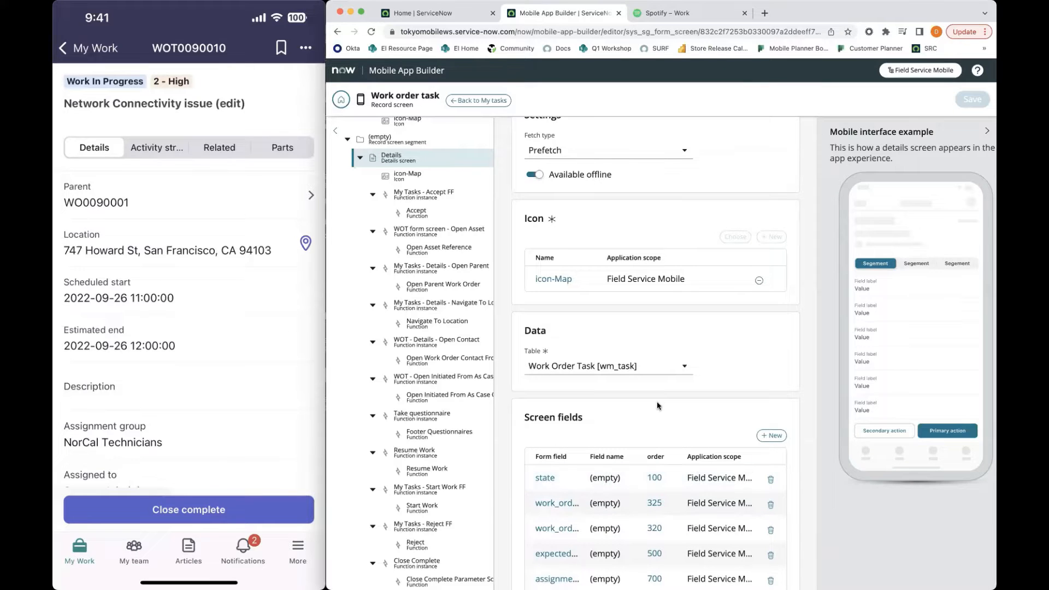
pyautogui.scroll(-9, 729, 408)
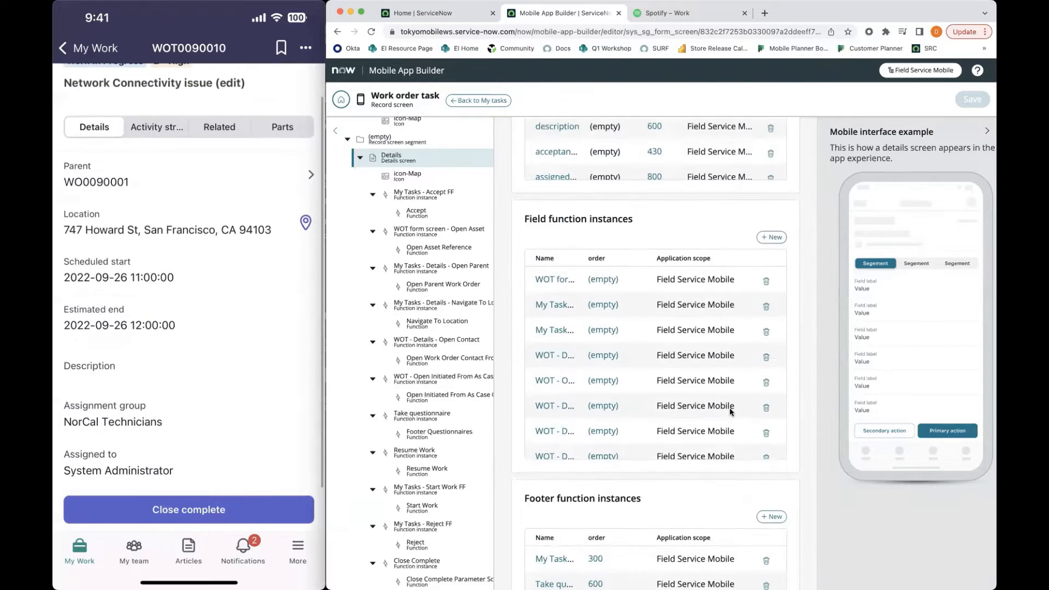
pyautogui.scroll(6, 730, 408)
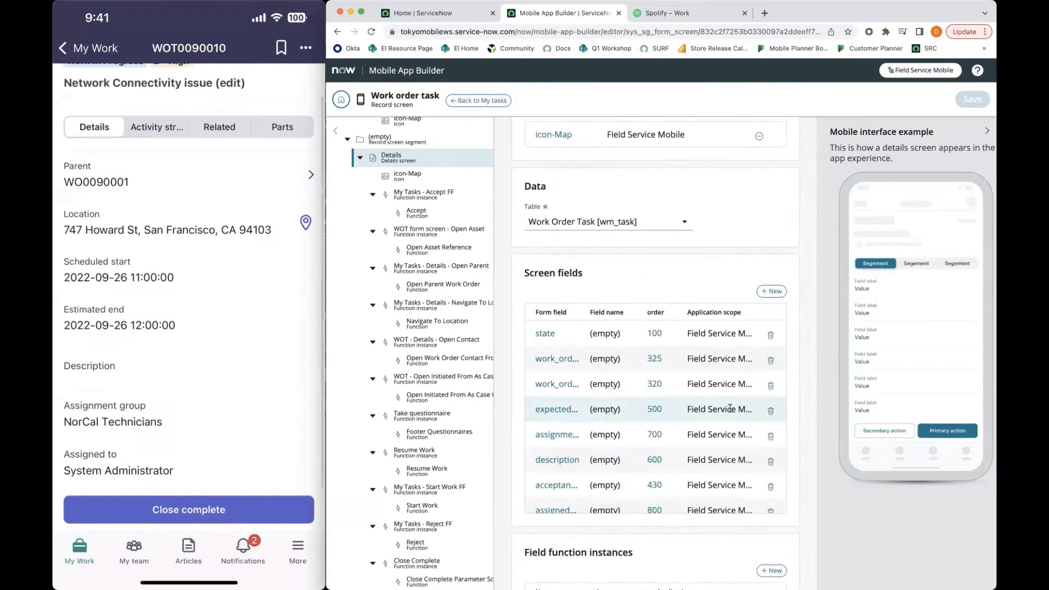
pyautogui.click(770, 292)
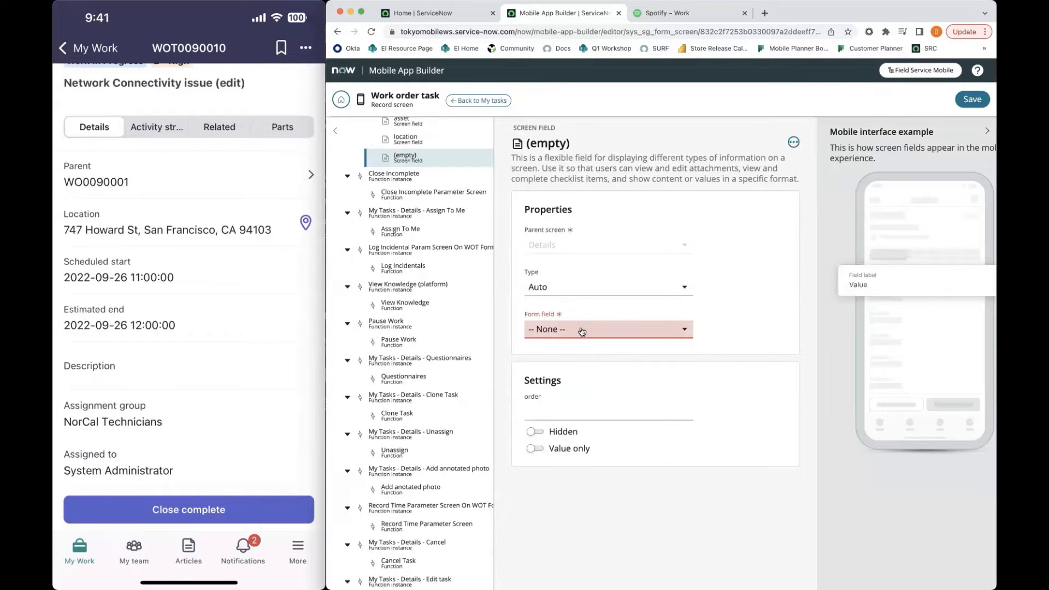
pyautogui.click(582, 332)
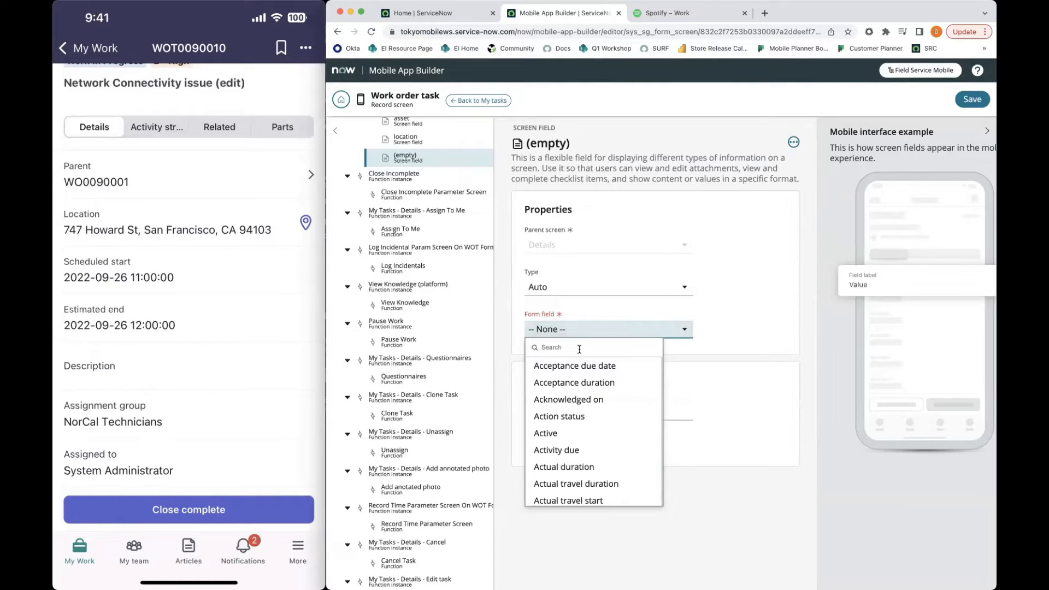
pyautogui.write('opened')
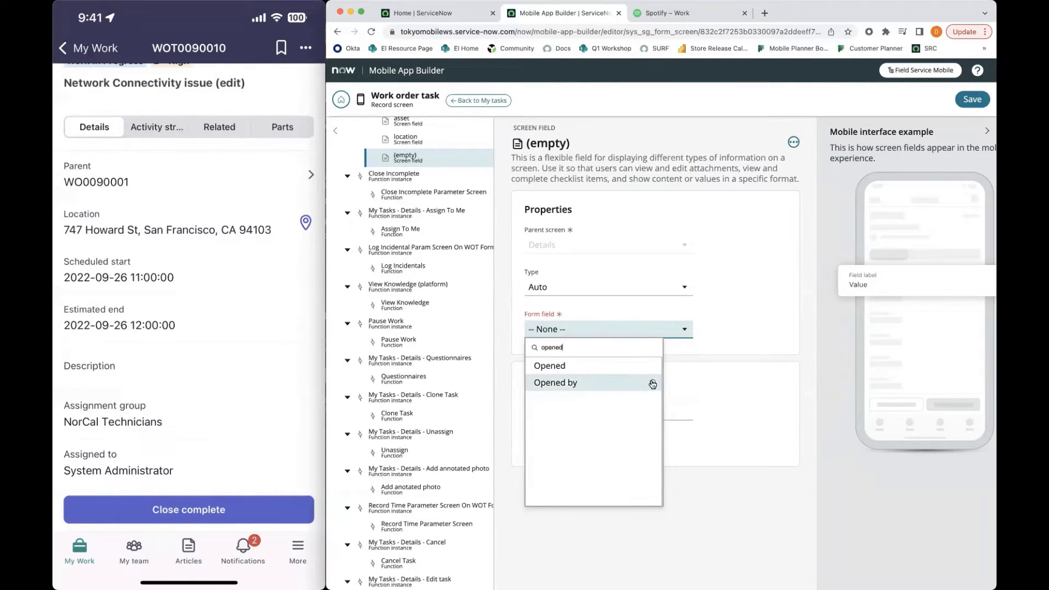
pyautogui.click(652, 384)
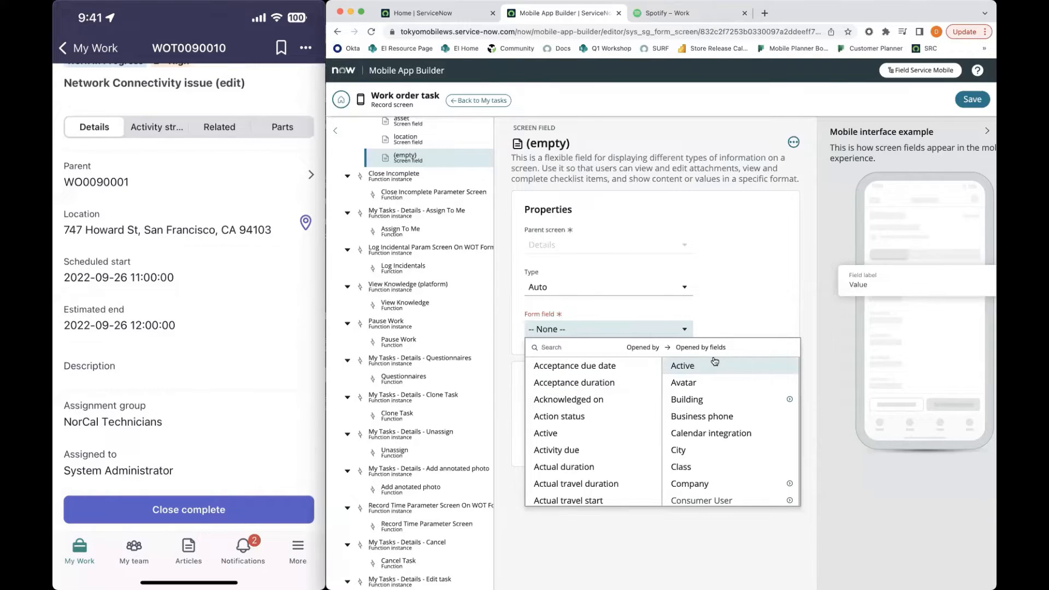
pyautogui.scroll(-5, 721, 426)
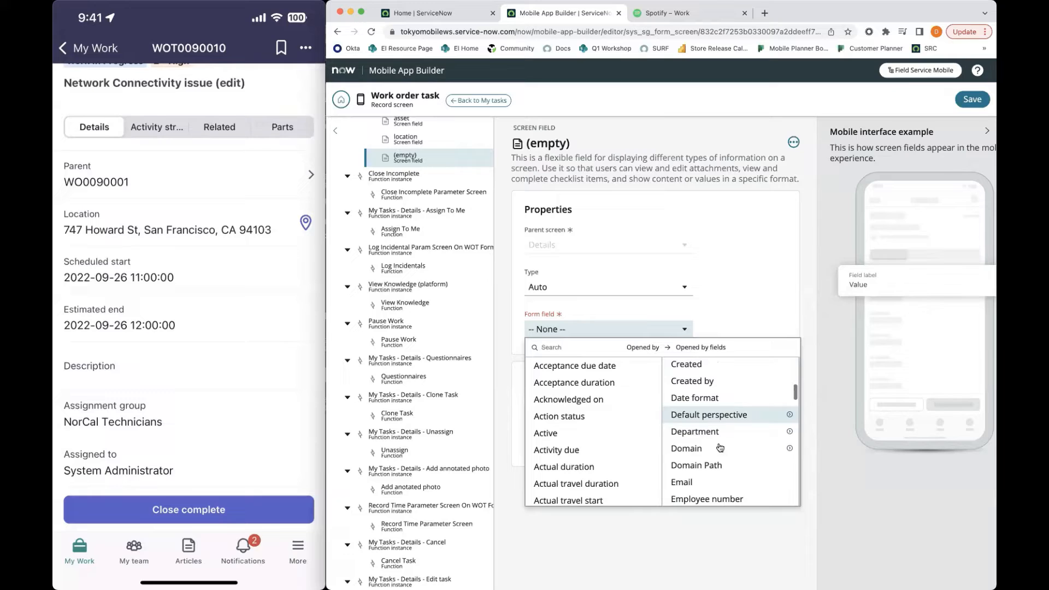
pyautogui.click(710, 481)
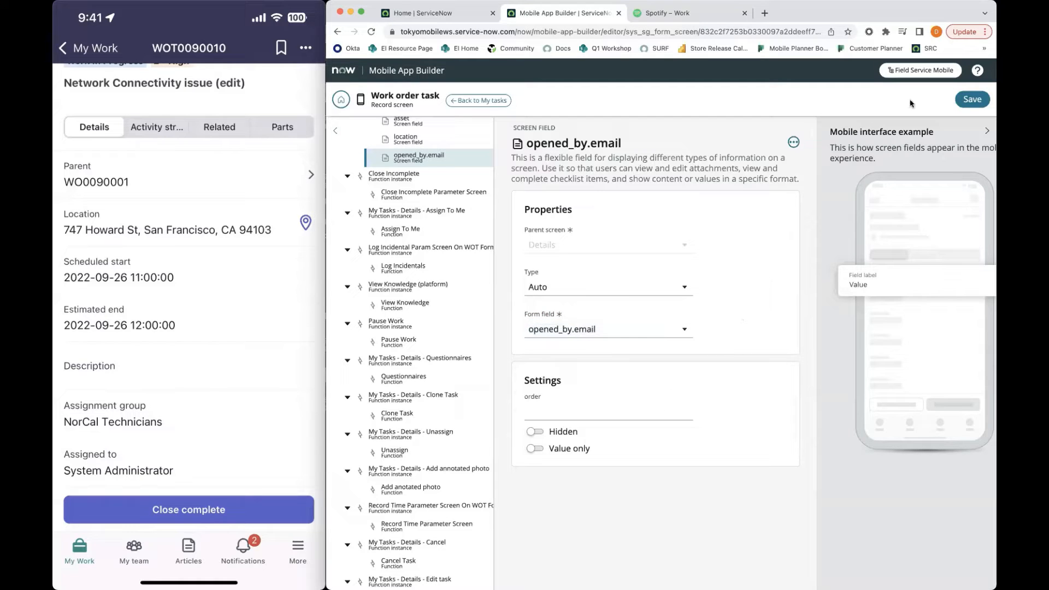
pyautogui.click(971, 99)
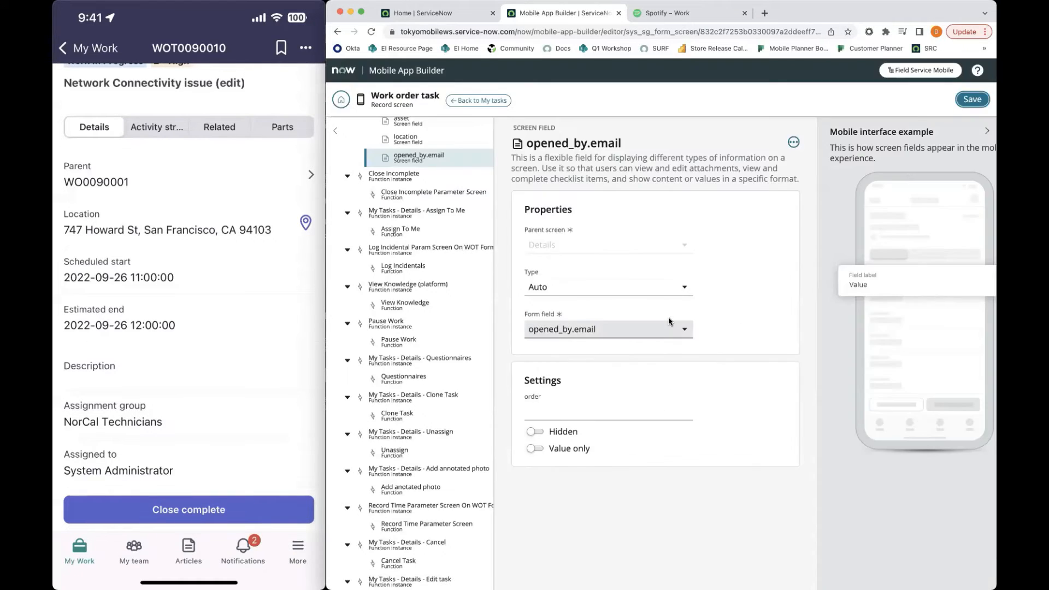
# Return from the opened_by.email screen field to its parent Details screen
pyautogui.scroll(10, 445, 199)
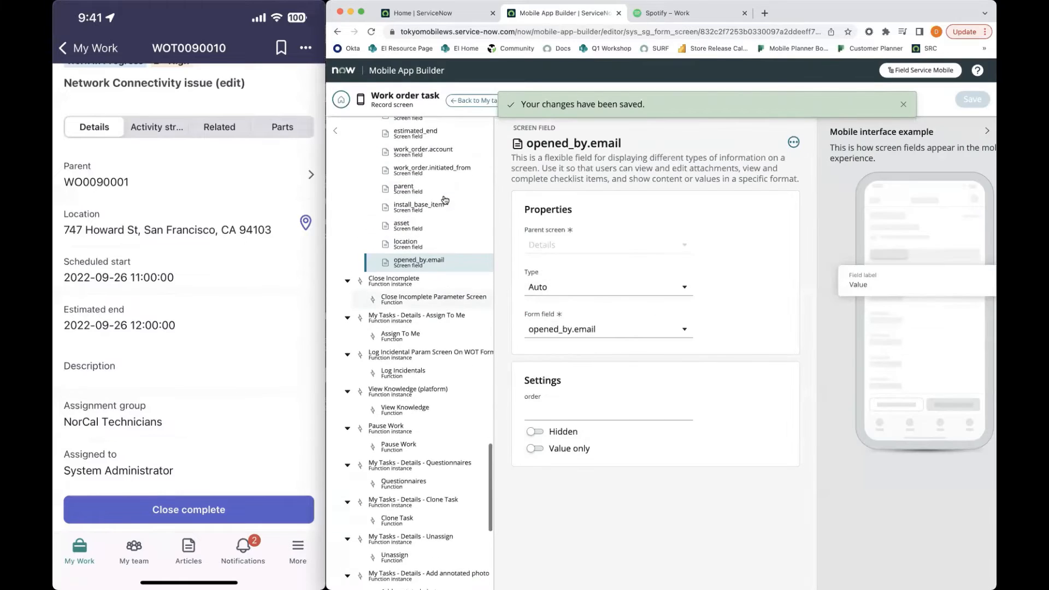
pyautogui.scroll(10, 445, 199)
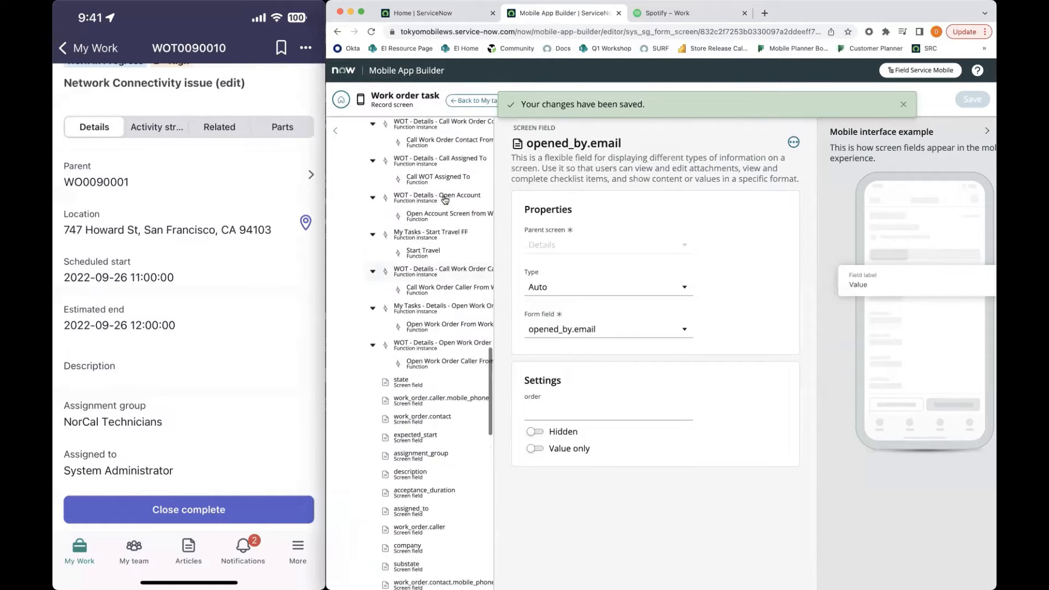
pyautogui.scroll(6, 445, 200)
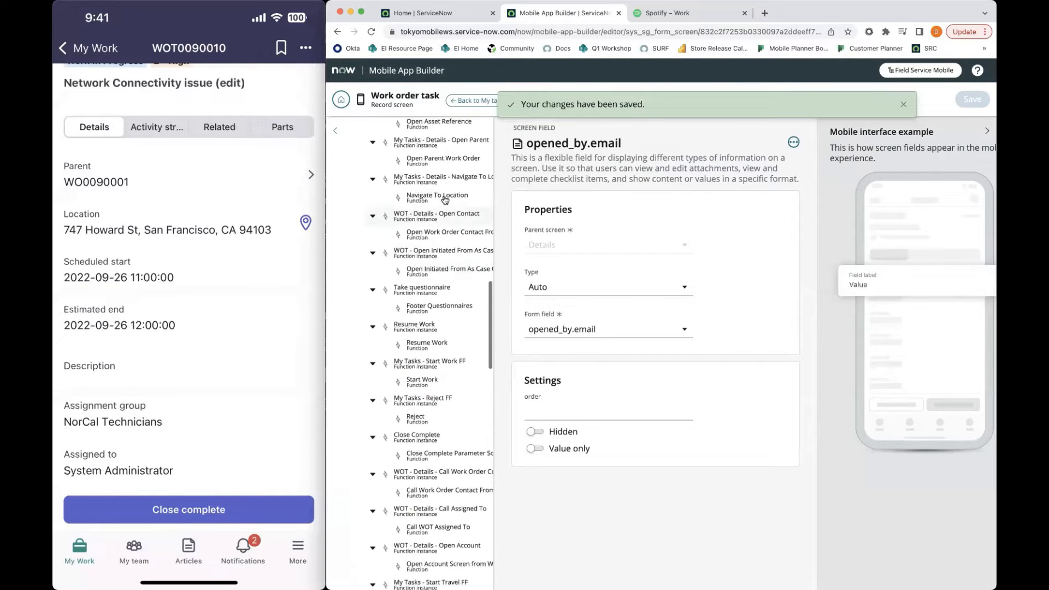
pyautogui.click(416, 182)
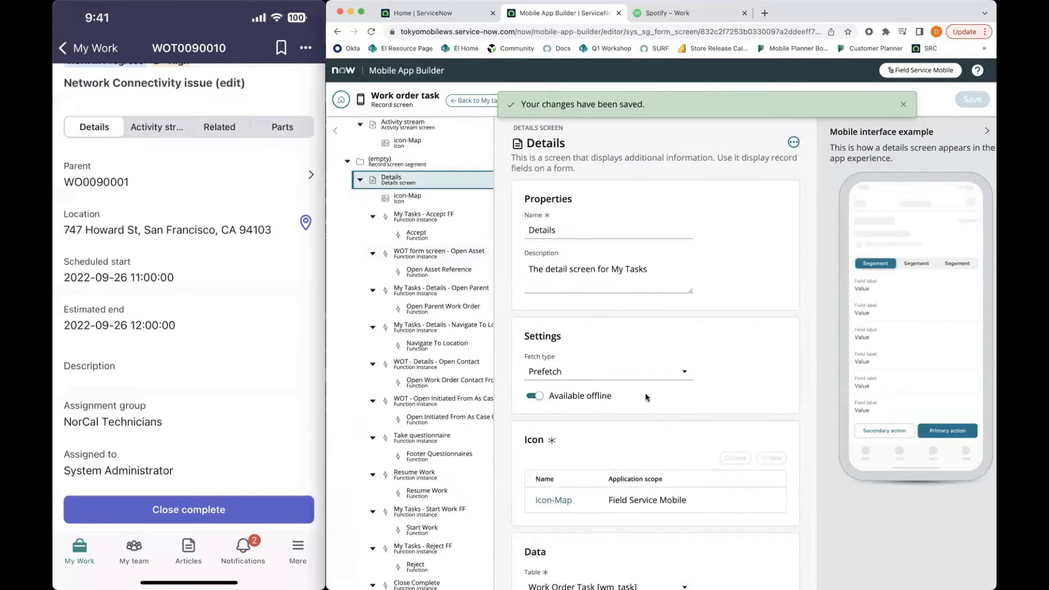
# Add another screen field to the Details screen with the form field opened_by.phone, the Opened by business phone, and save it
pyautogui.scroll(-5, 773, 326)
pyautogui.click(771, 335)
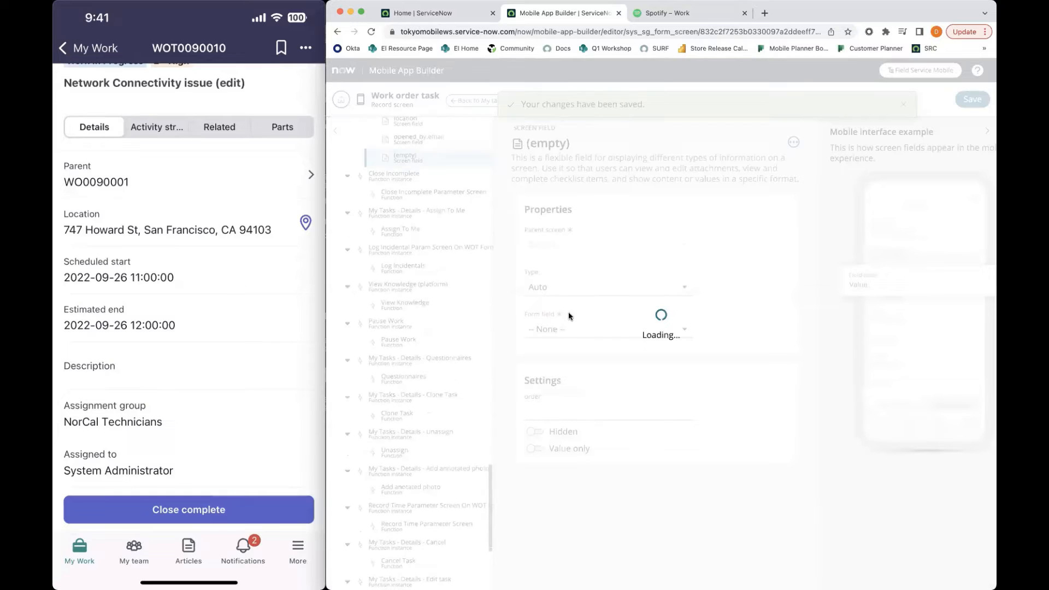
pyautogui.click(567, 328)
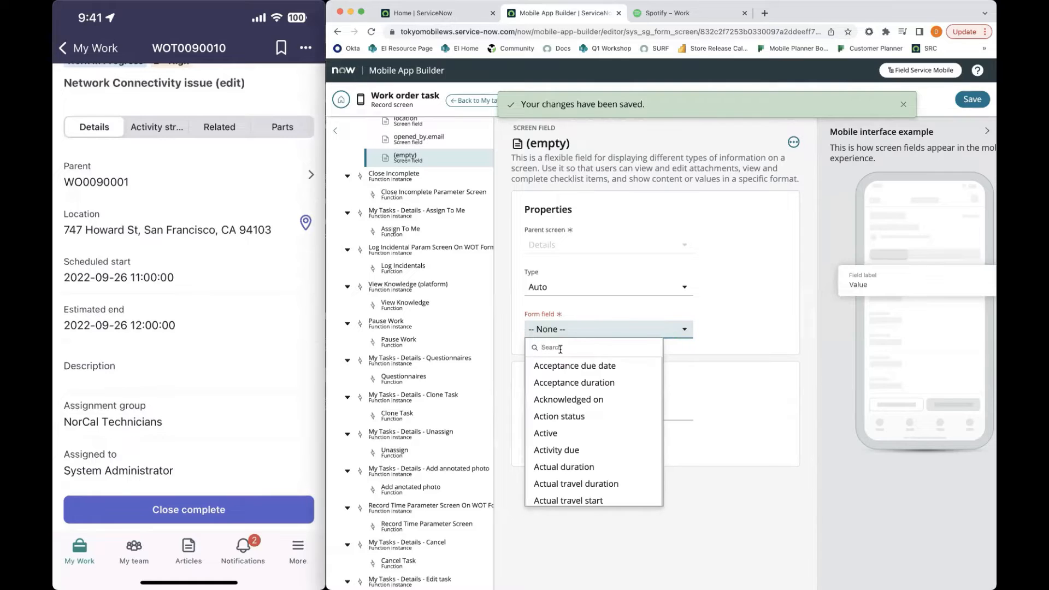
pyautogui.write('pened')
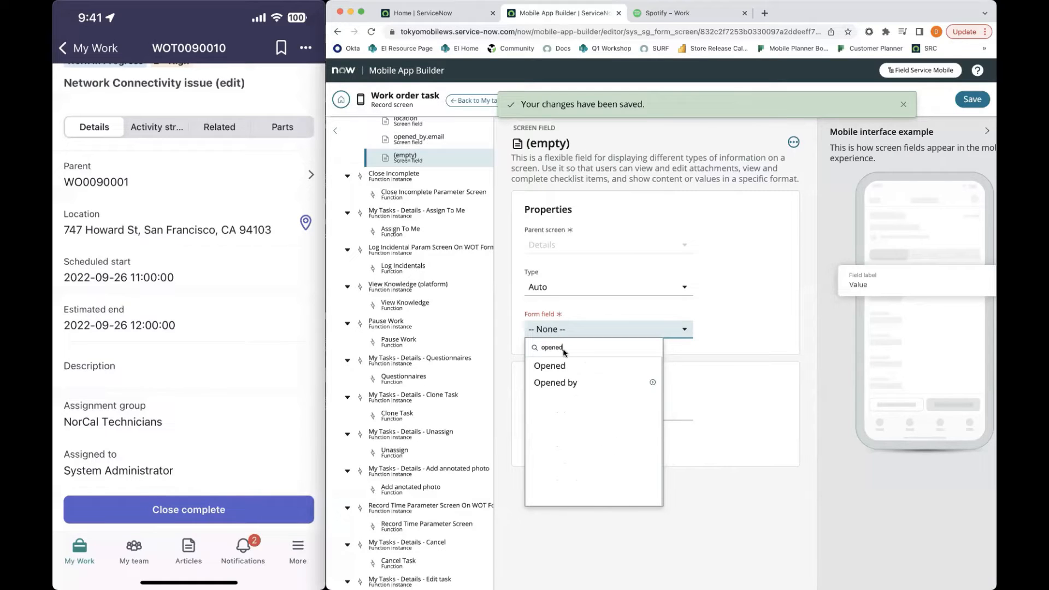
pyautogui.click(654, 383)
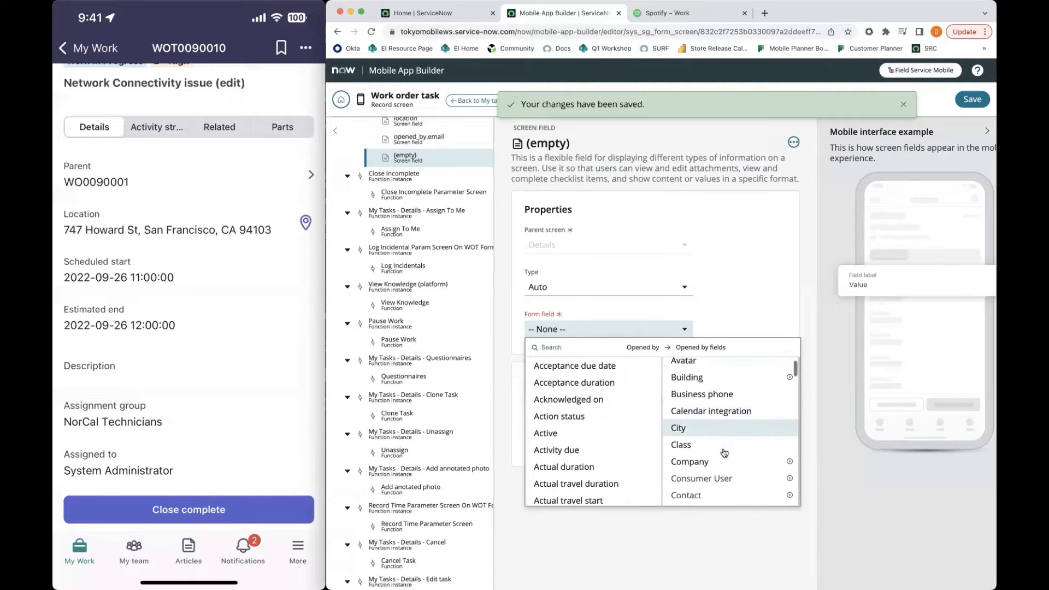
pyautogui.click(713, 394)
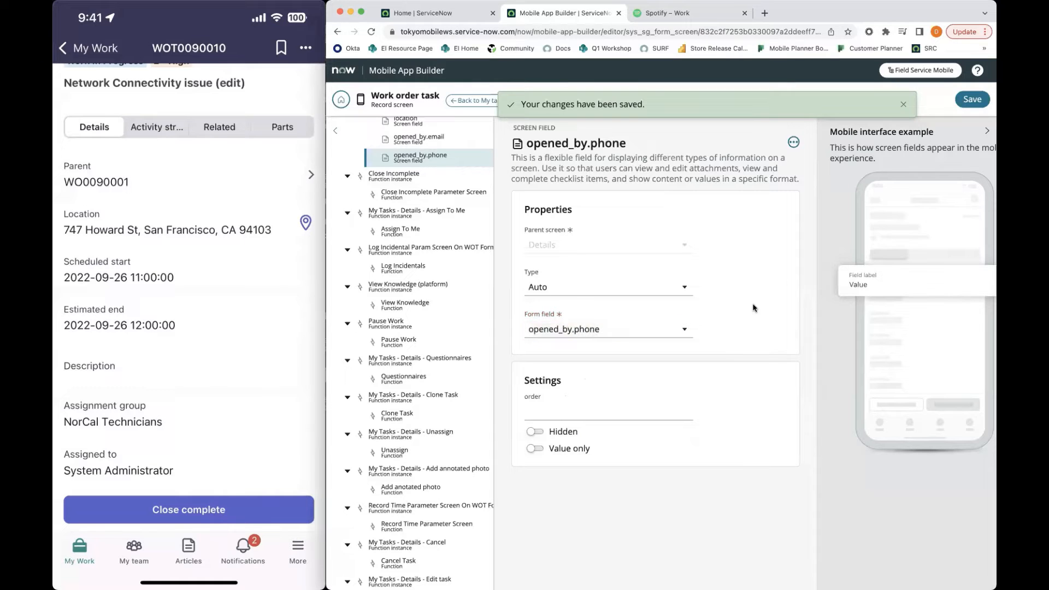
pyautogui.click(972, 99)
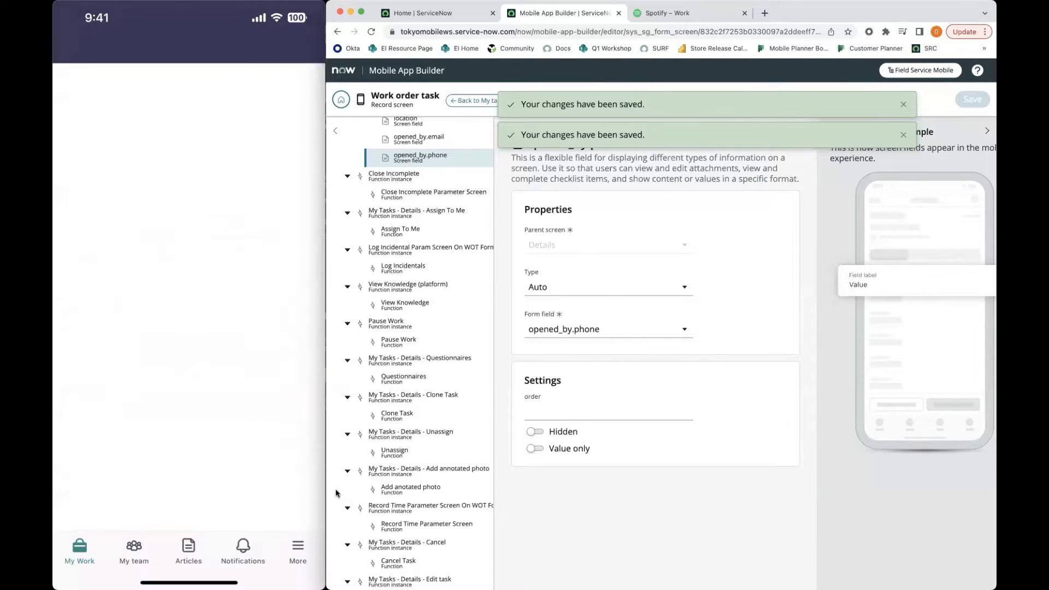
# Open the Work order task record screen's configuration and examine the embedded screens of its record screen segments
pyautogui.moveTo(228, 471)
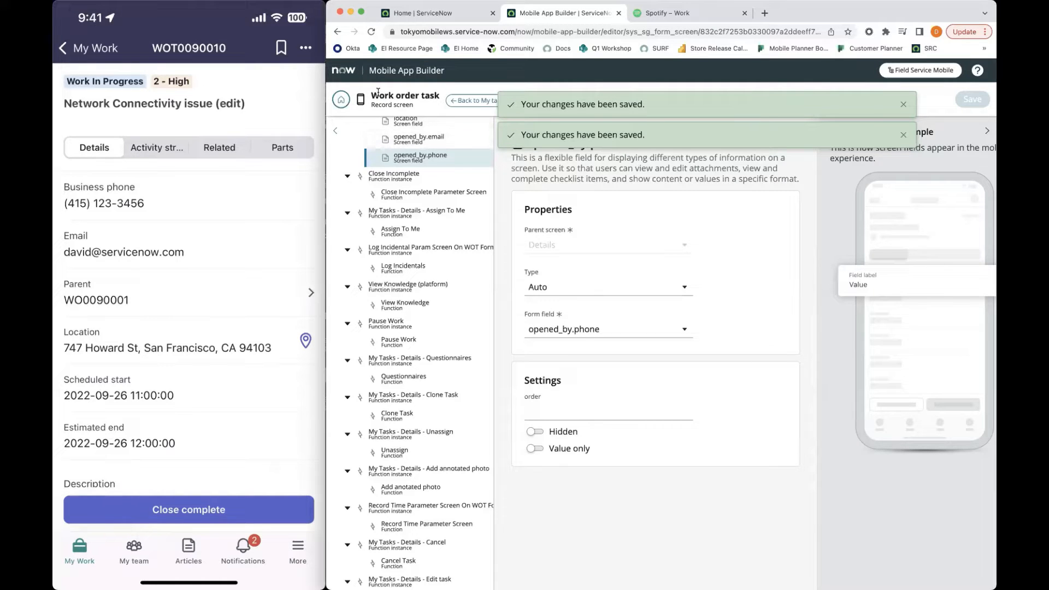
pyautogui.scroll(10, 415, 221)
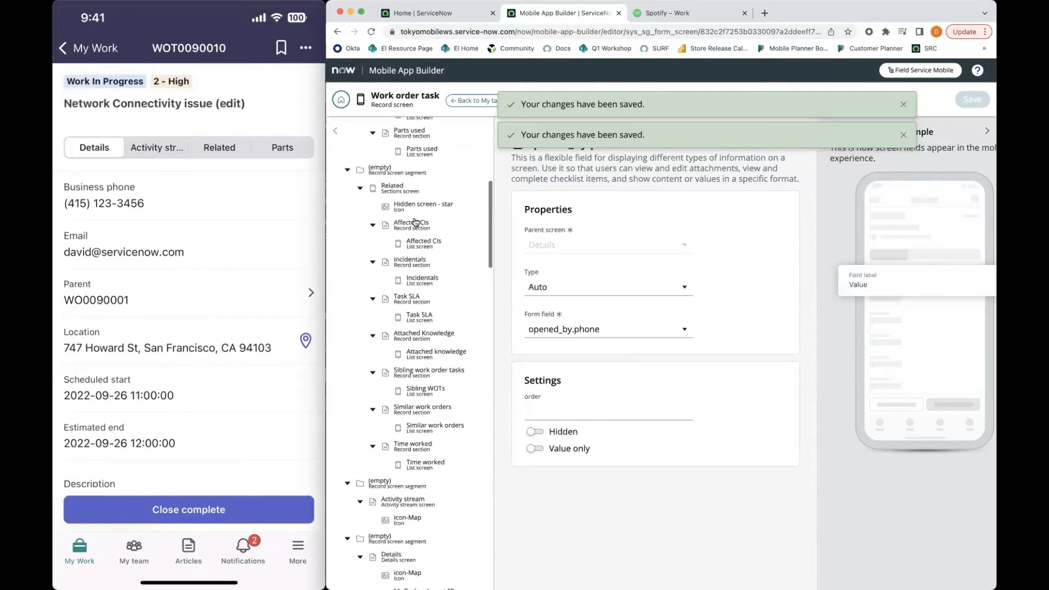
pyautogui.scroll(-10, 415, 221)
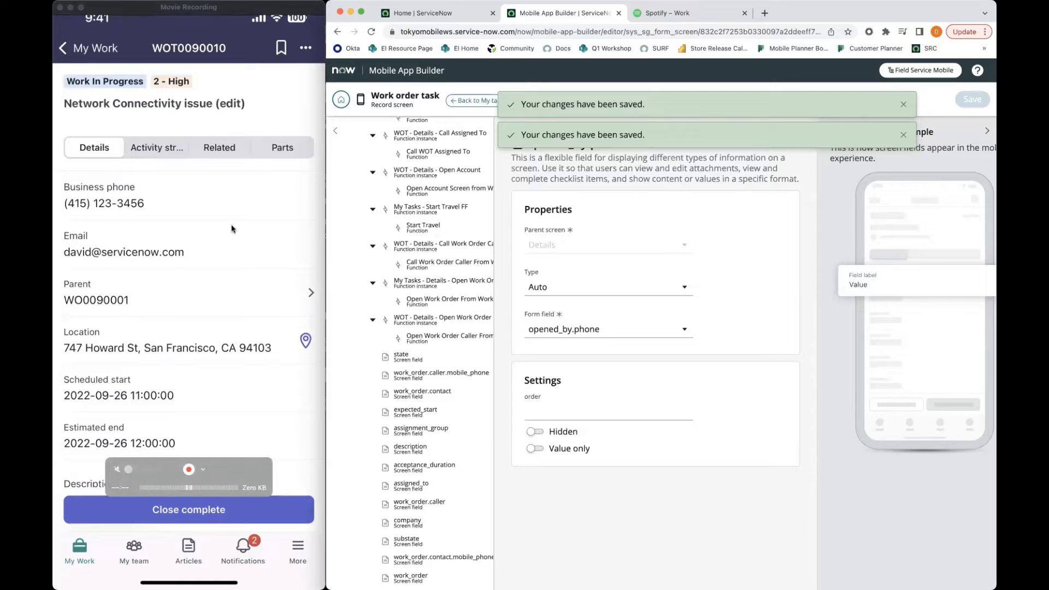
pyautogui.scroll(10, 421, 270)
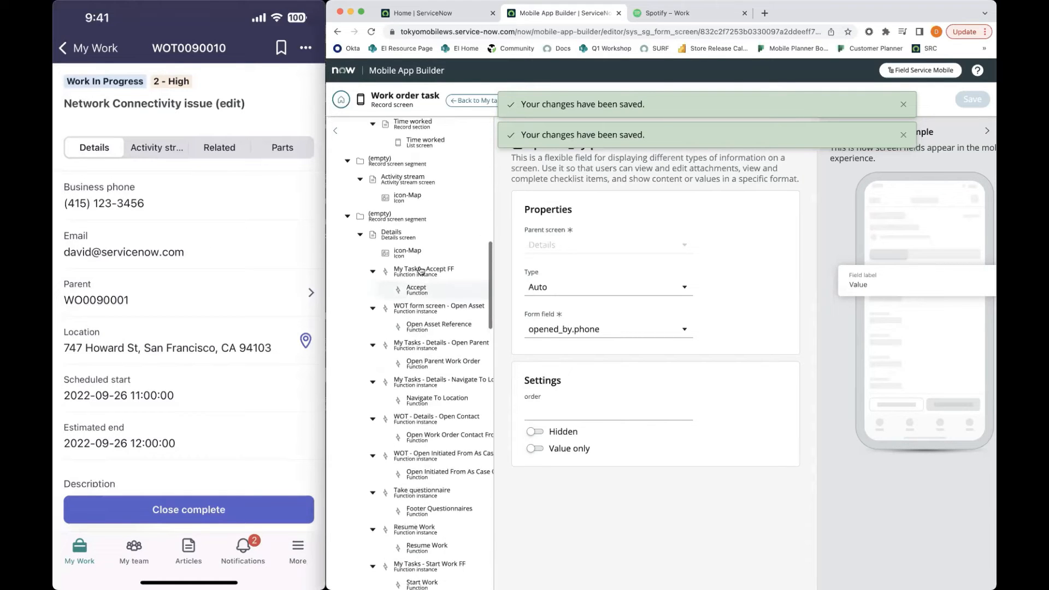
pyautogui.scroll(15, 420, 270)
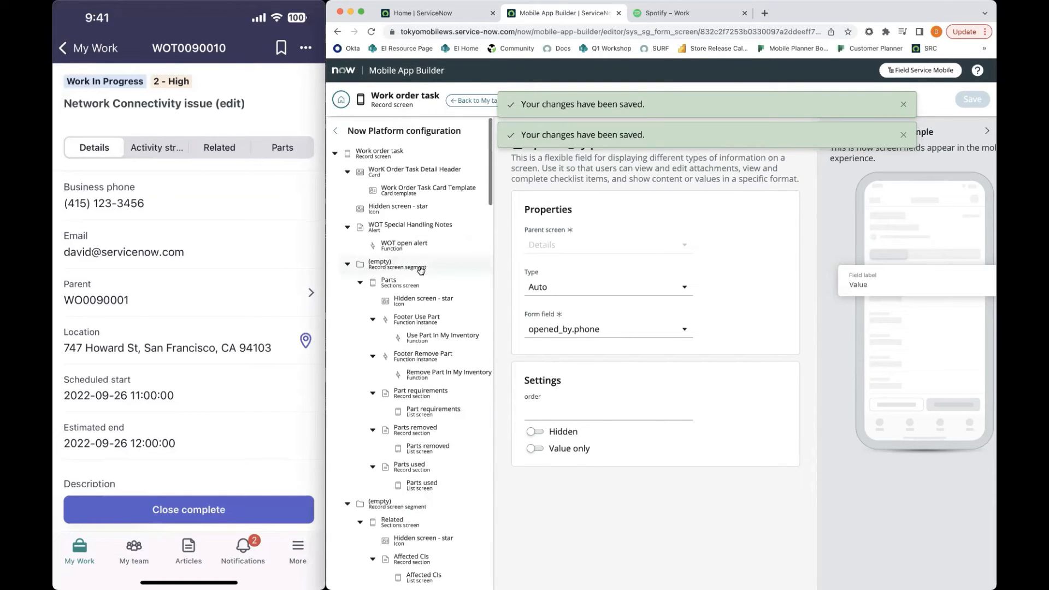
pyautogui.click(416, 155)
pyautogui.scroll(-8, 682, 373)
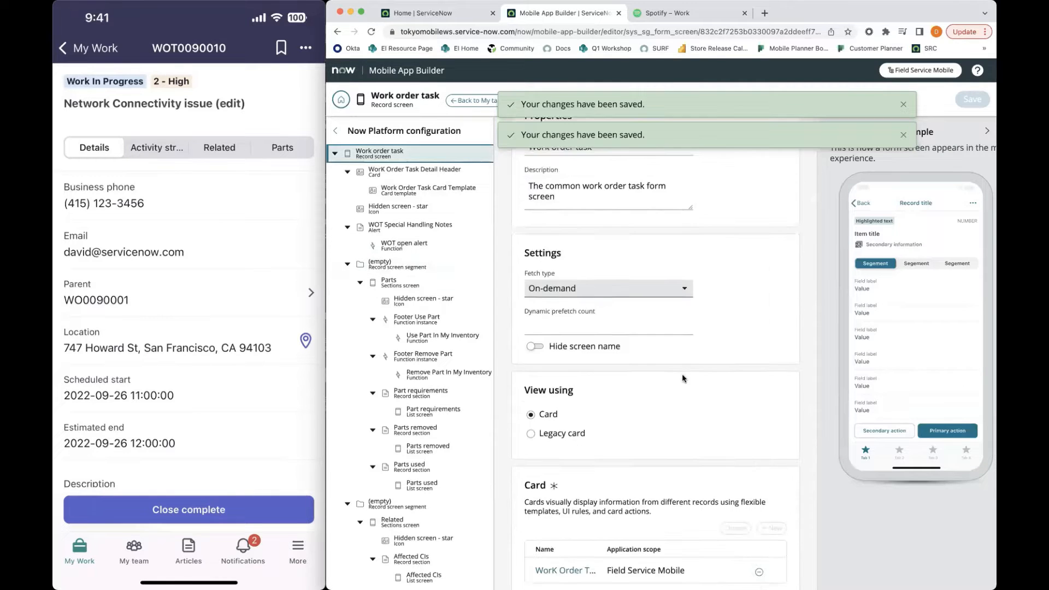
pyautogui.scroll(-6, 681, 374)
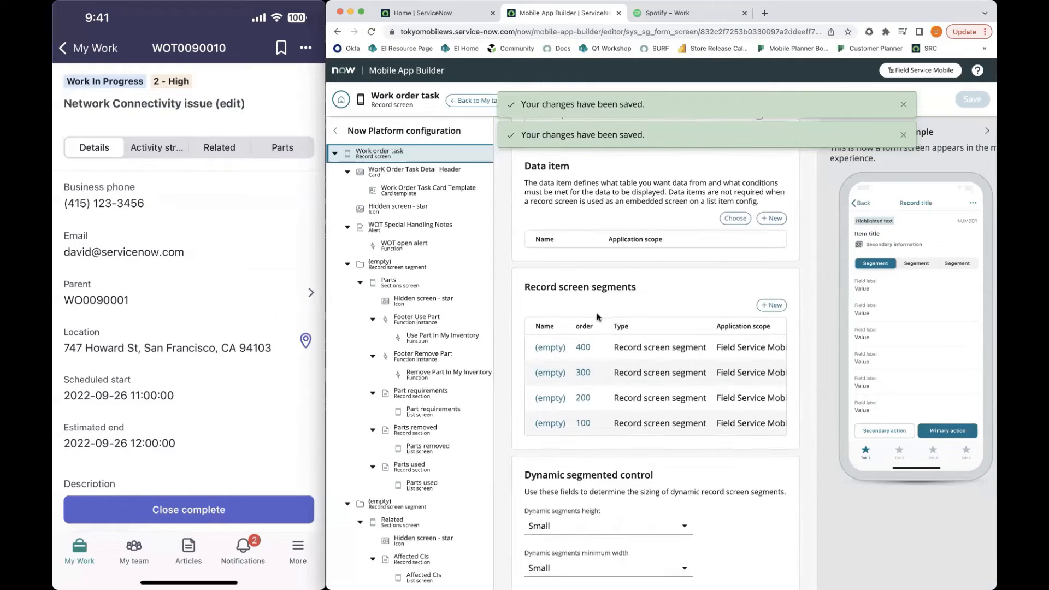
pyautogui.hscroll(5, 686, 391)
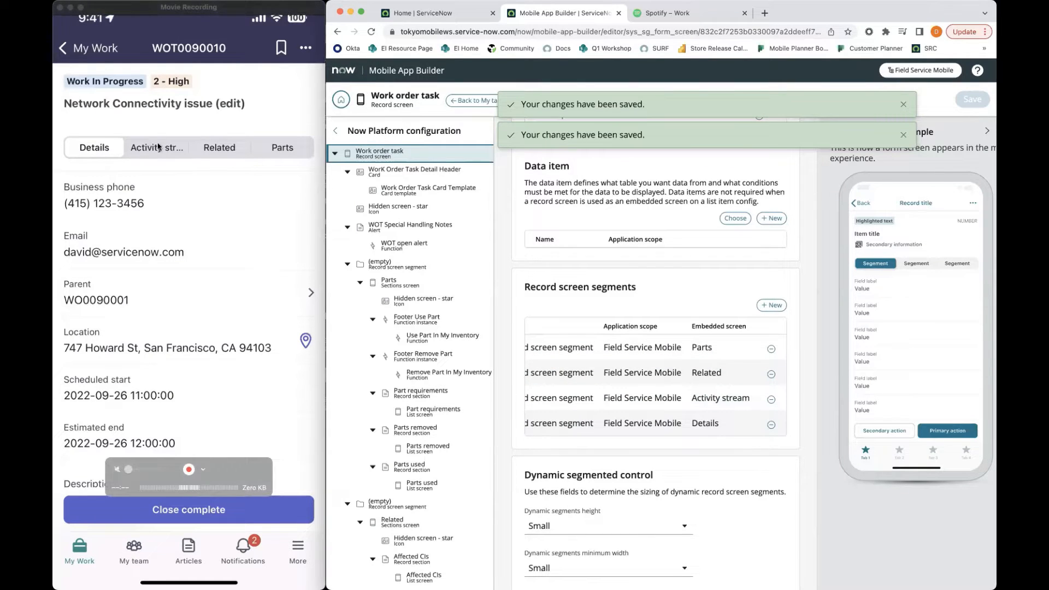
pyautogui.hscroll(-5, 708, 422)
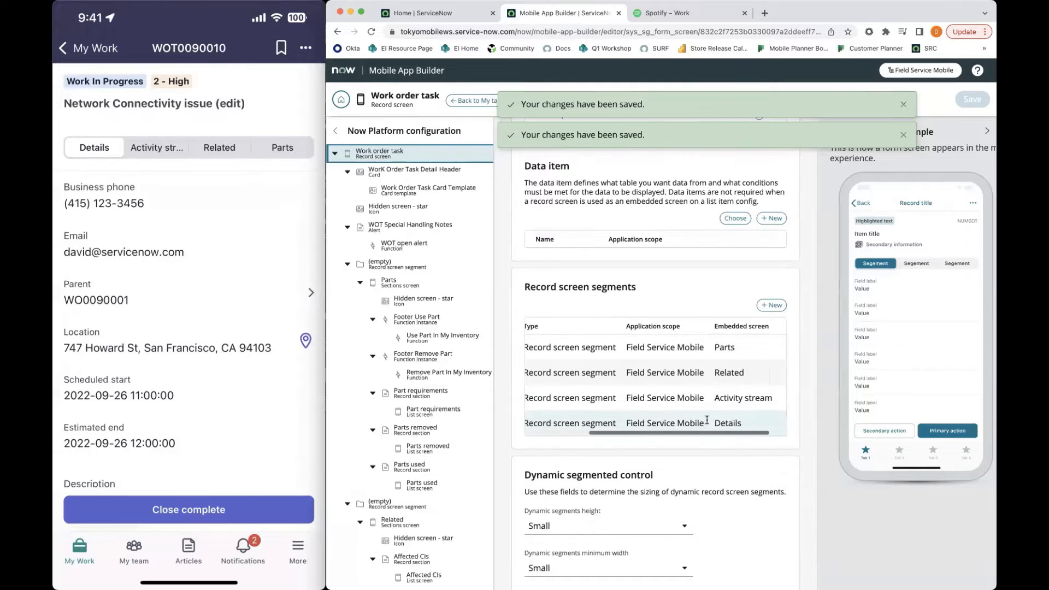
# Open the Details screen embedded in the record screen segment with order 100 and go to its field function instances
pyautogui.click(558, 424)
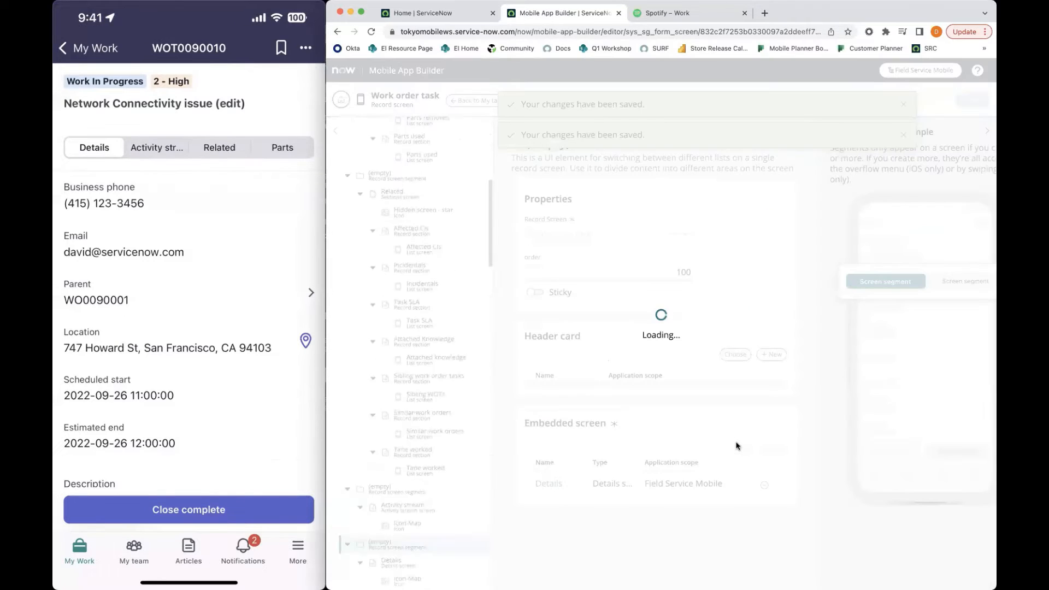
pyautogui.click(553, 483)
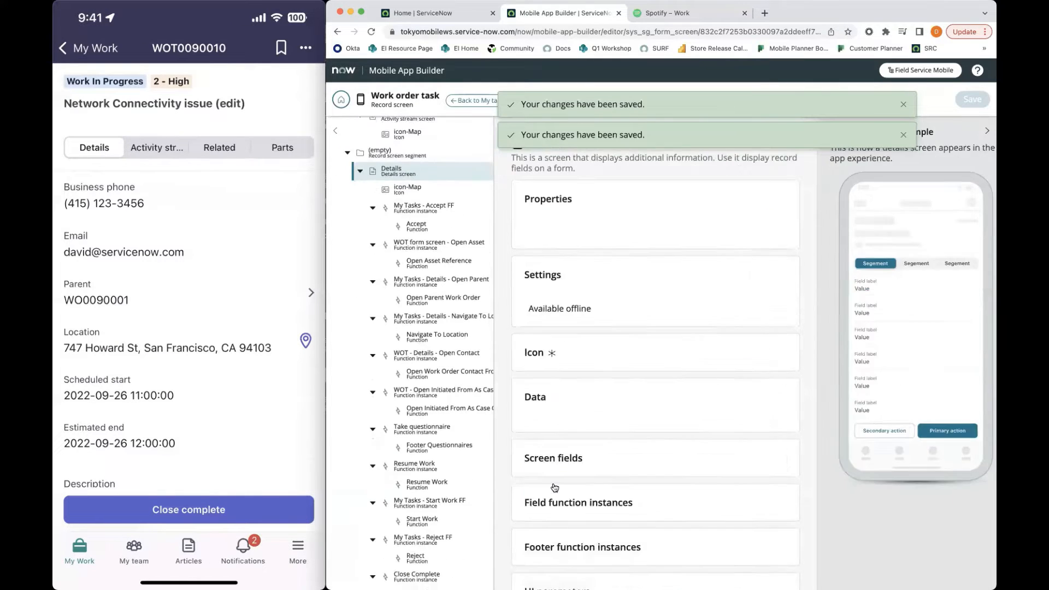
pyautogui.scroll(-10, 676, 448)
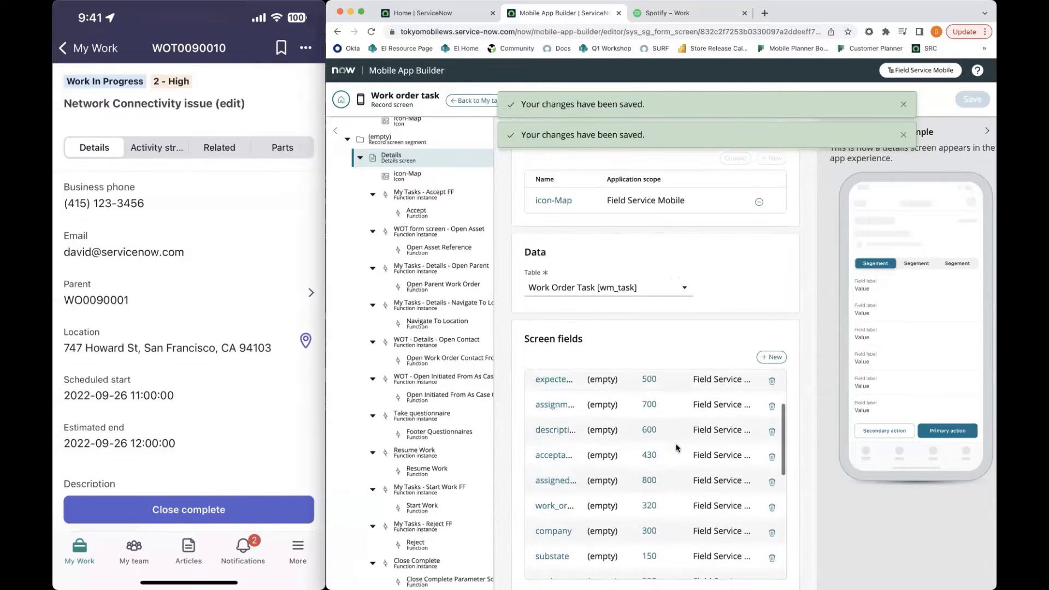
pyautogui.scroll(-8, 698, 376)
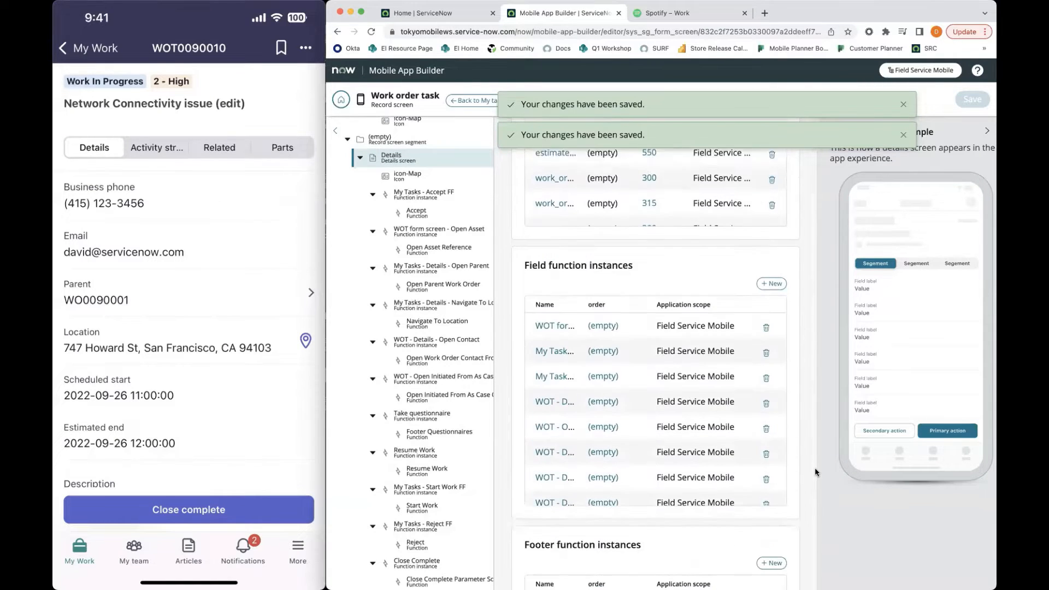
pyautogui.moveTo(517, 258)
pyautogui.mouseDown()
pyautogui.moveTo(640, 250)
pyautogui.moveTo(520, 251)
pyautogui.mouseUp()
pyautogui.moveTo(643, 256); pyautogui.dragTo(518, 258)
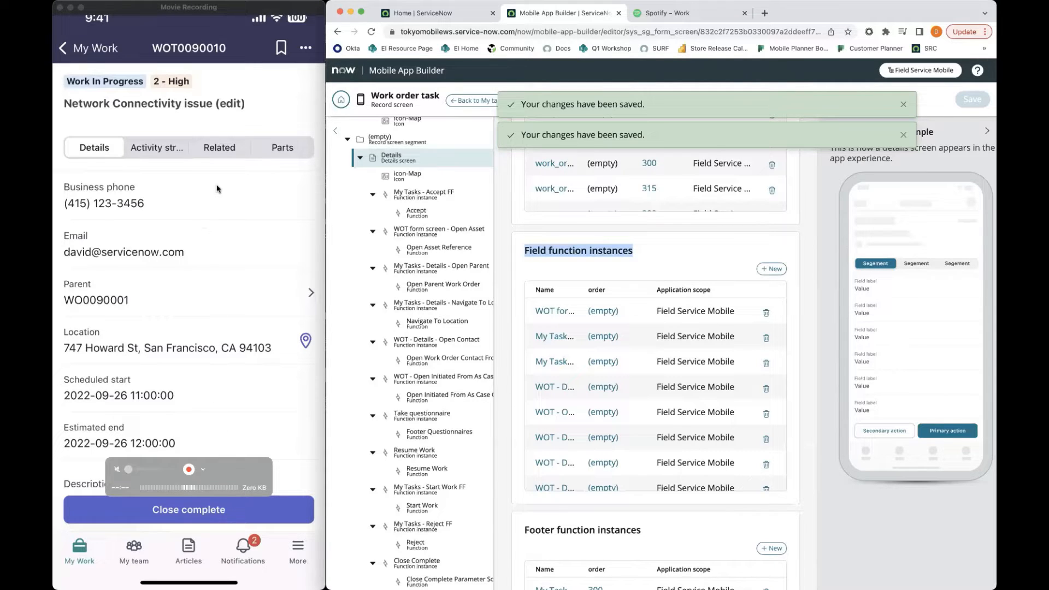
pyautogui.click(732, 254)
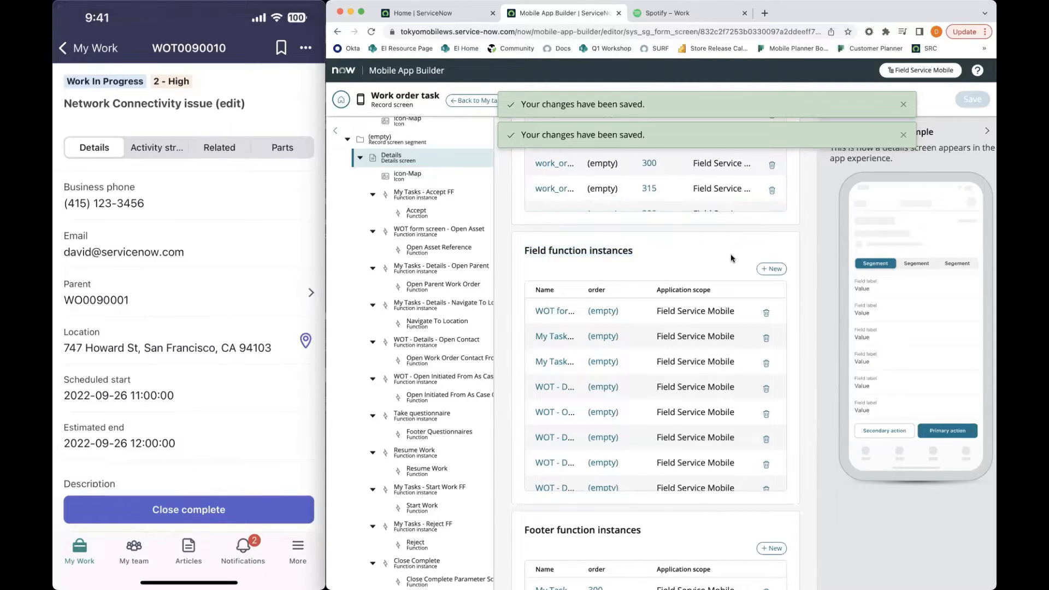
# Create a new field function instance on the Details screen and name it Business Phone Smart Button
pyautogui.click(771, 269)
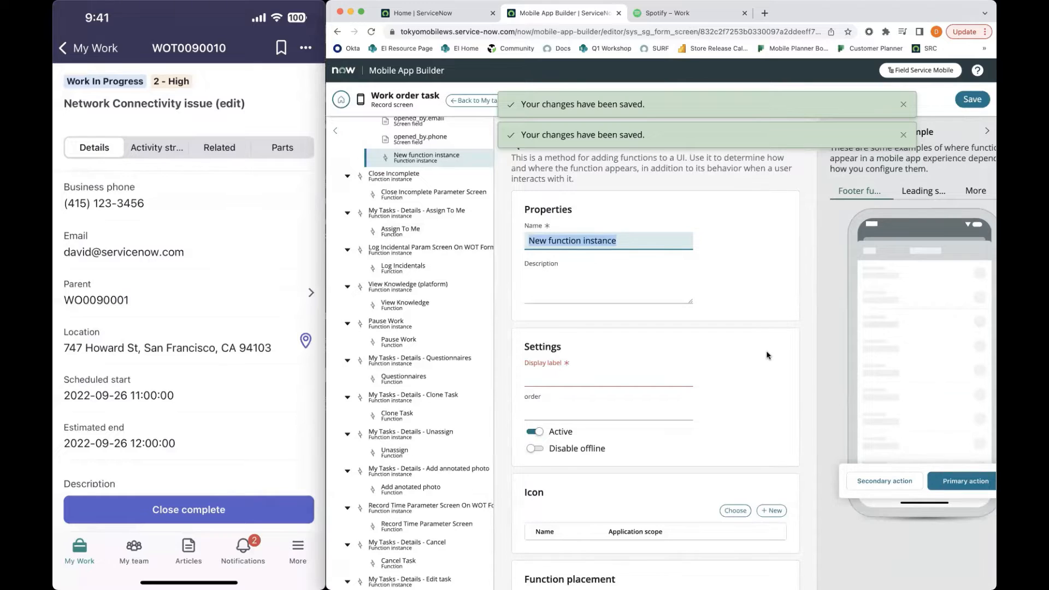
pyautogui.write('Busine')
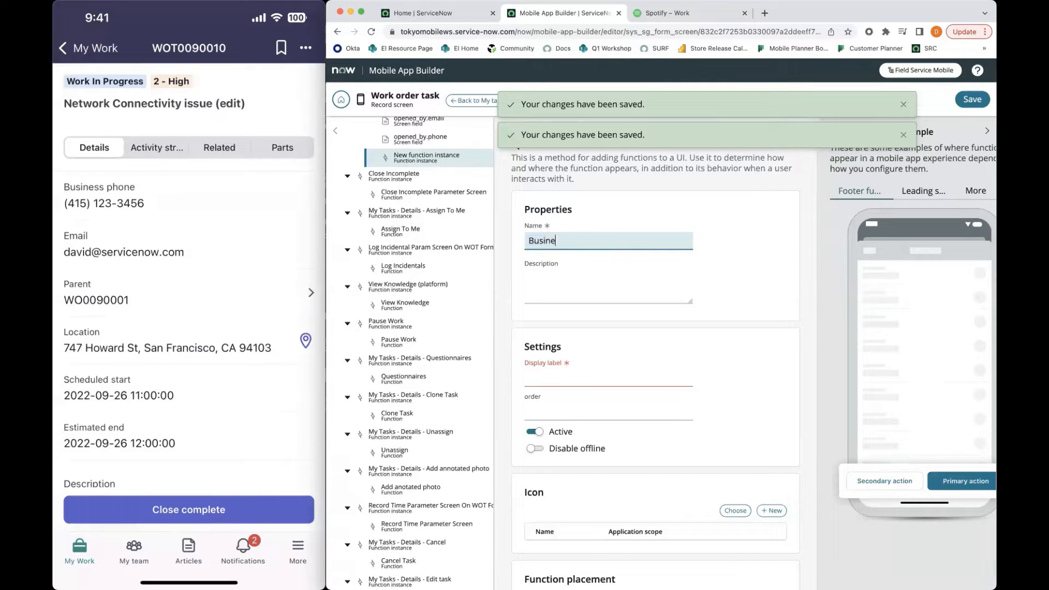
pyautogui.write('ss Phone Smart Button')
pyautogui.click(617, 299)
# Set the function instance's display label to Business Phone
pyautogui.scroll(-2, 618, 306)
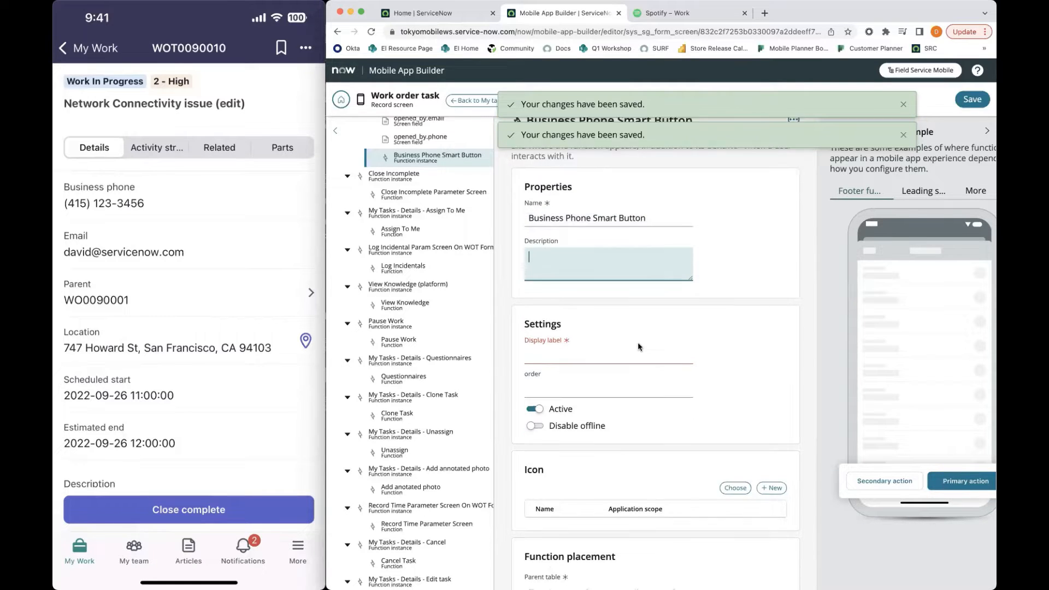
pyautogui.click(617, 323)
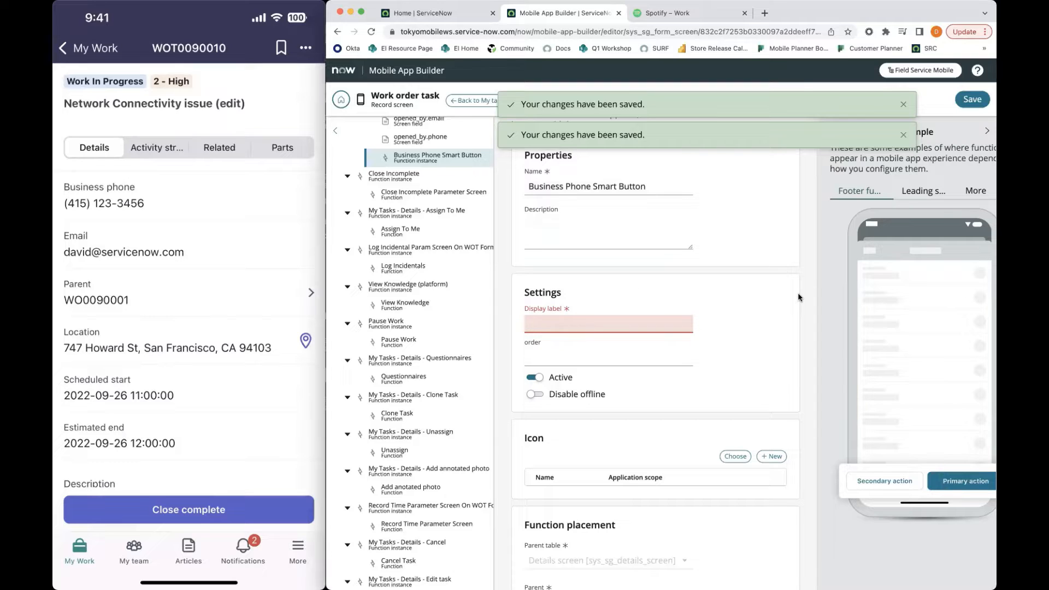
pyautogui.write('Business Phone')
pyautogui.scroll(-3, 702, 422)
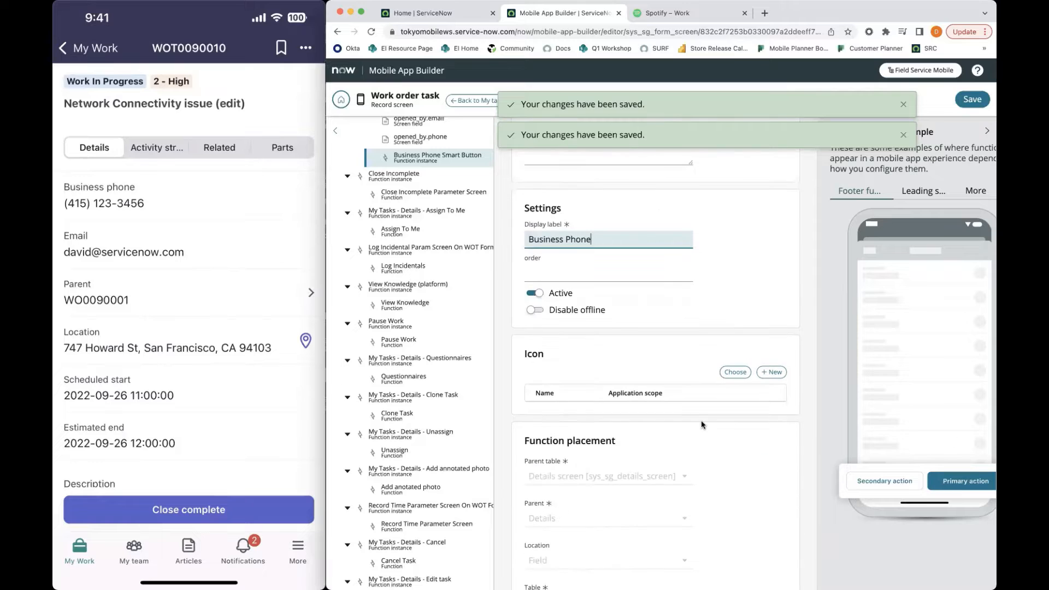
pyautogui.moveTo(591, 239); pyautogui.dragTo(515, 240)
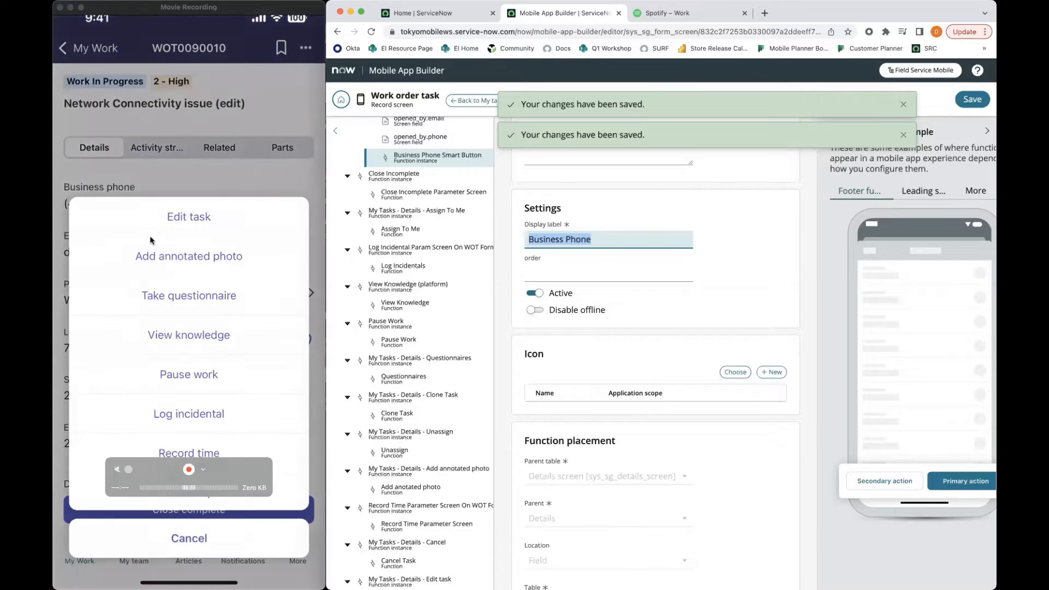
pyautogui.click(253, 155)
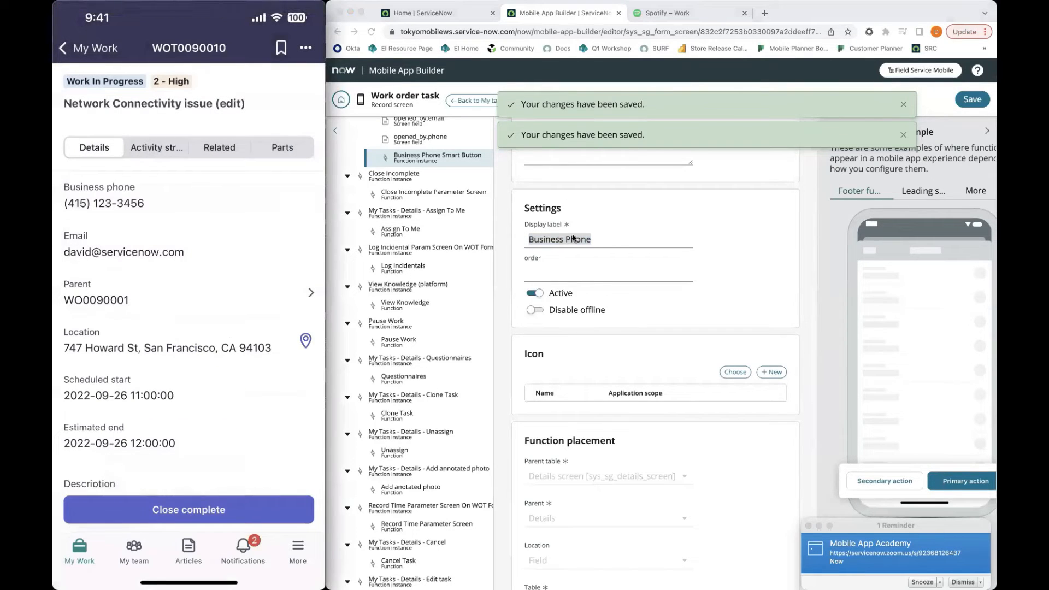
# Set the function instance's placement field to opened_by.phone by dot-walking through Opened by
pyautogui.scroll(-2, 649, 274)
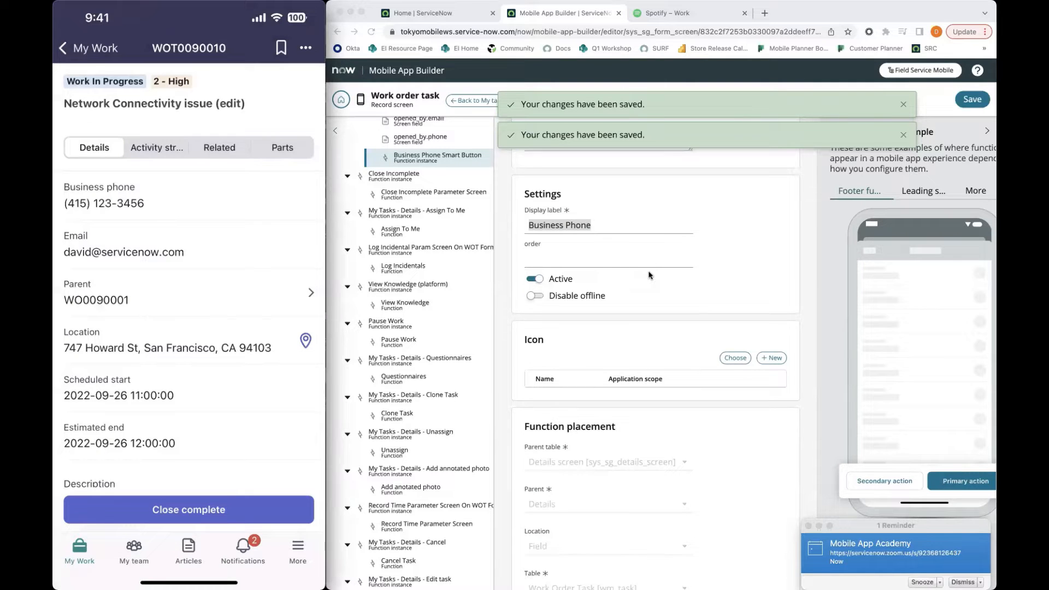
pyautogui.scroll(-5, 648, 275)
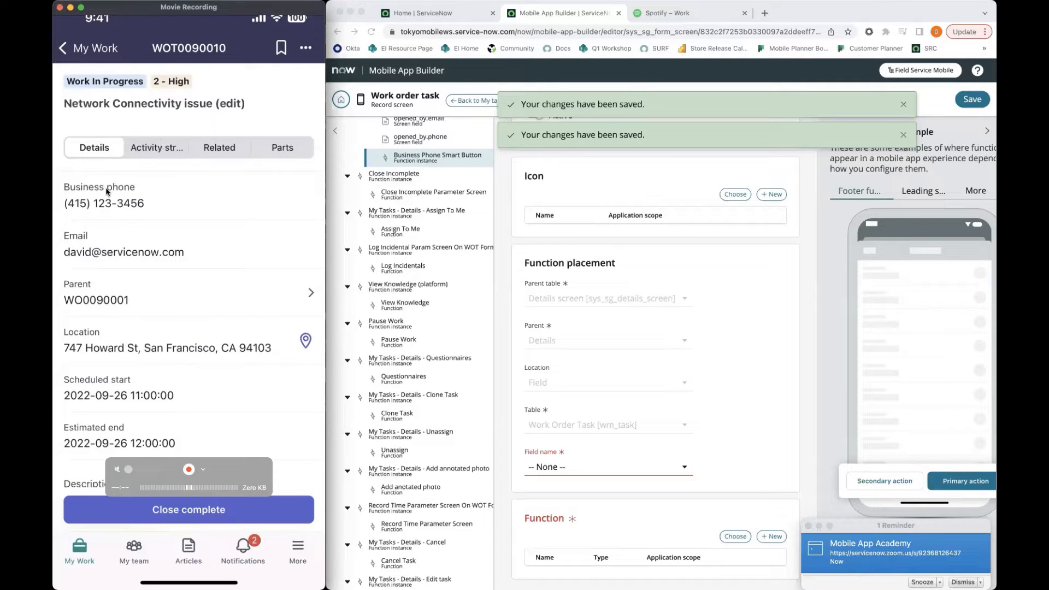
pyautogui.click(552, 465)
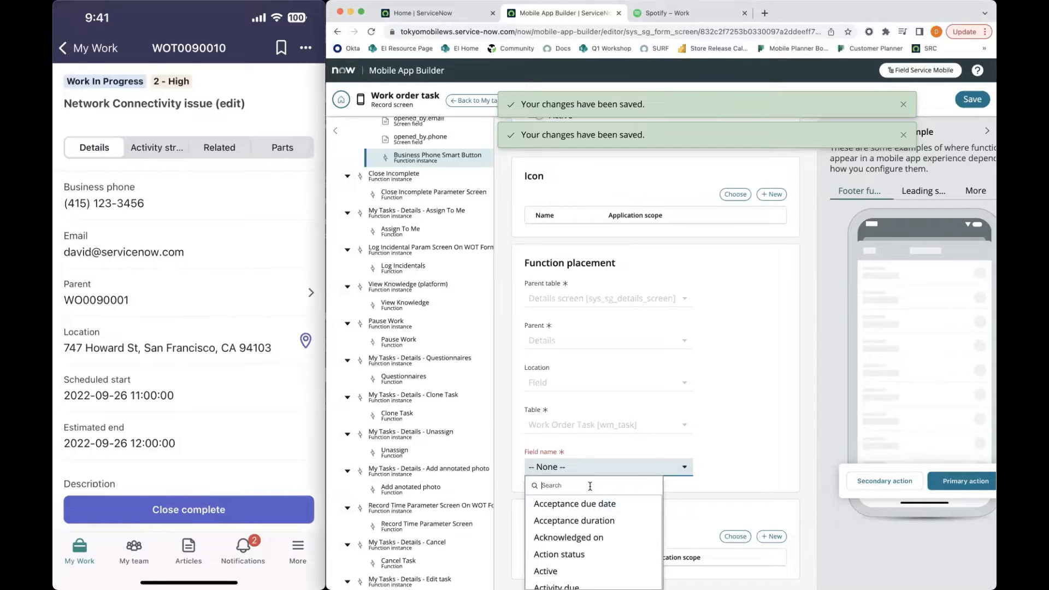
pyautogui.write('opened')
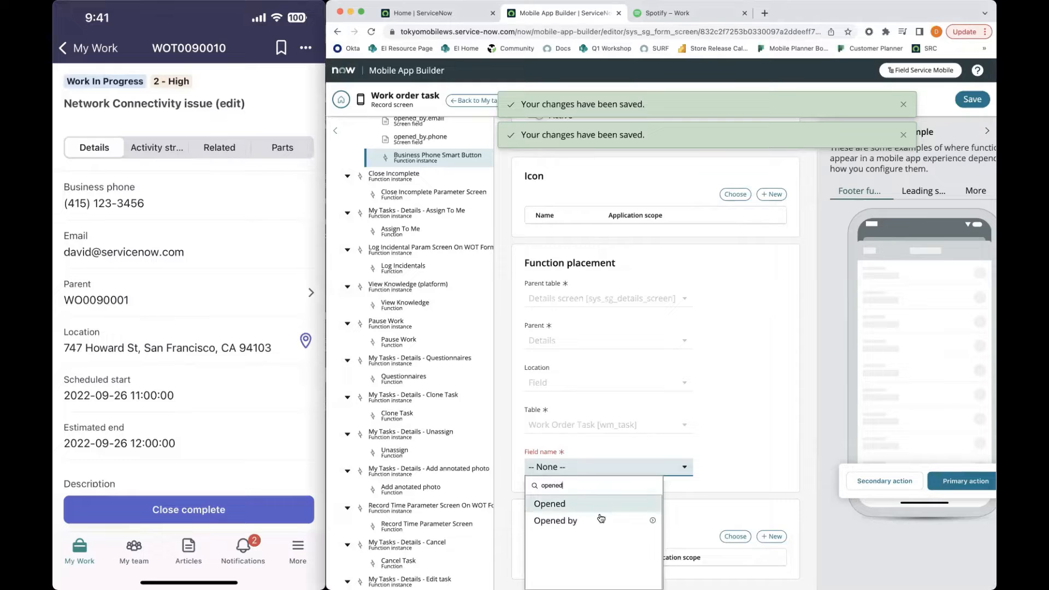
pyautogui.click(654, 523)
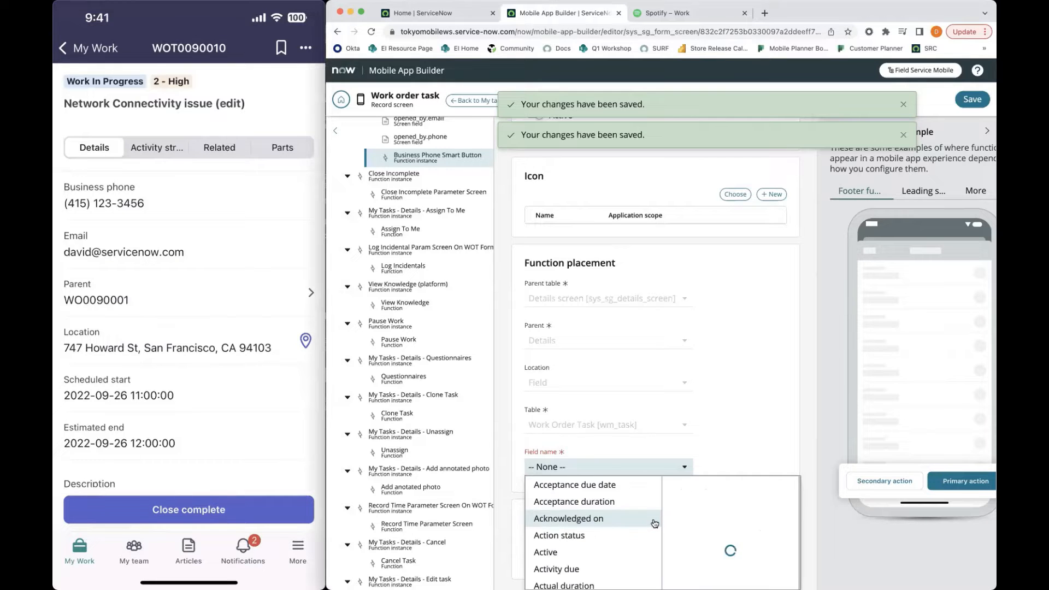
pyautogui.click(714, 531)
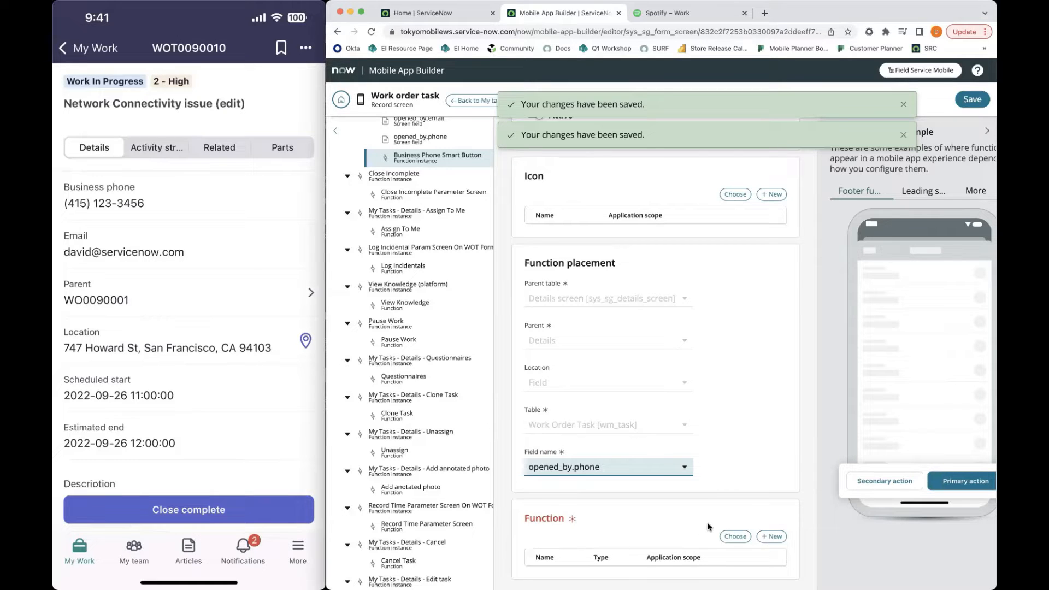
# Create a new function for the instance, name it Business Phone Smart Button, and set its type to Phone
pyautogui.click(775, 535)
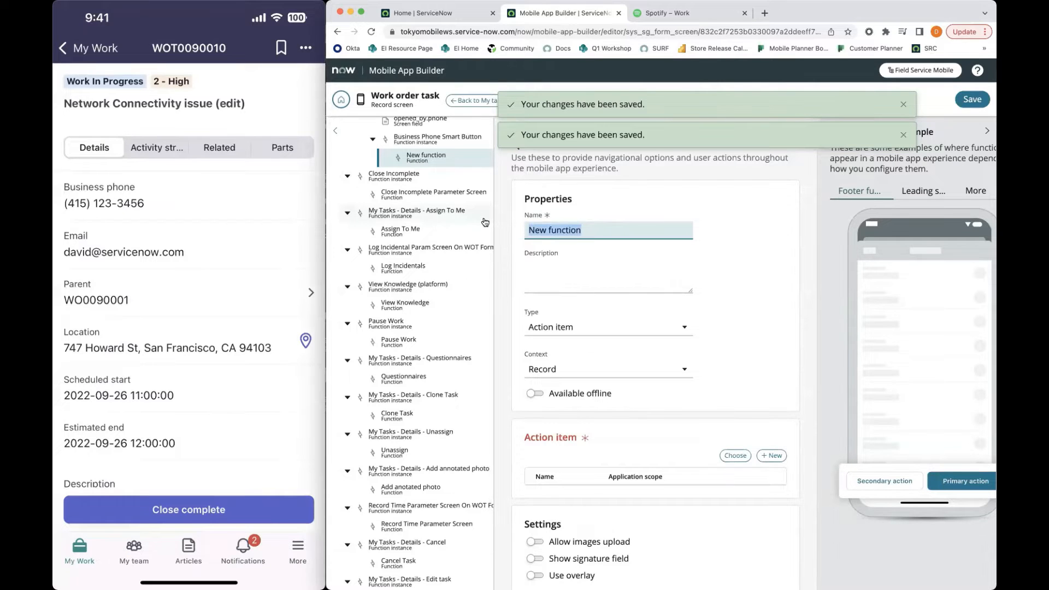
pyautogui.write('Business')
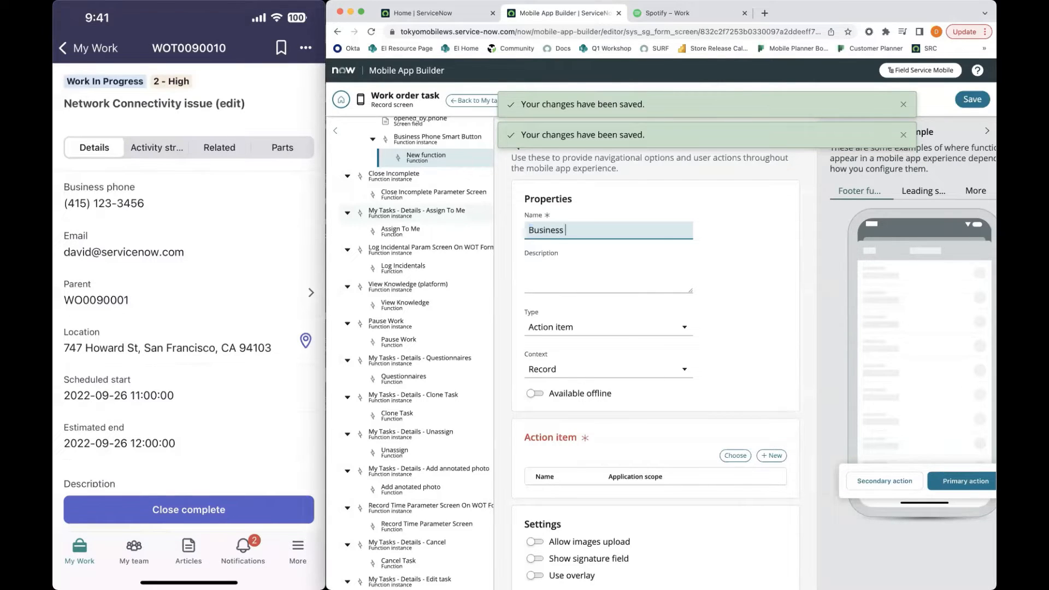
pyautogui.write(' Phone Smart Button')
pyautogui.scroll(-1, 638, 326)
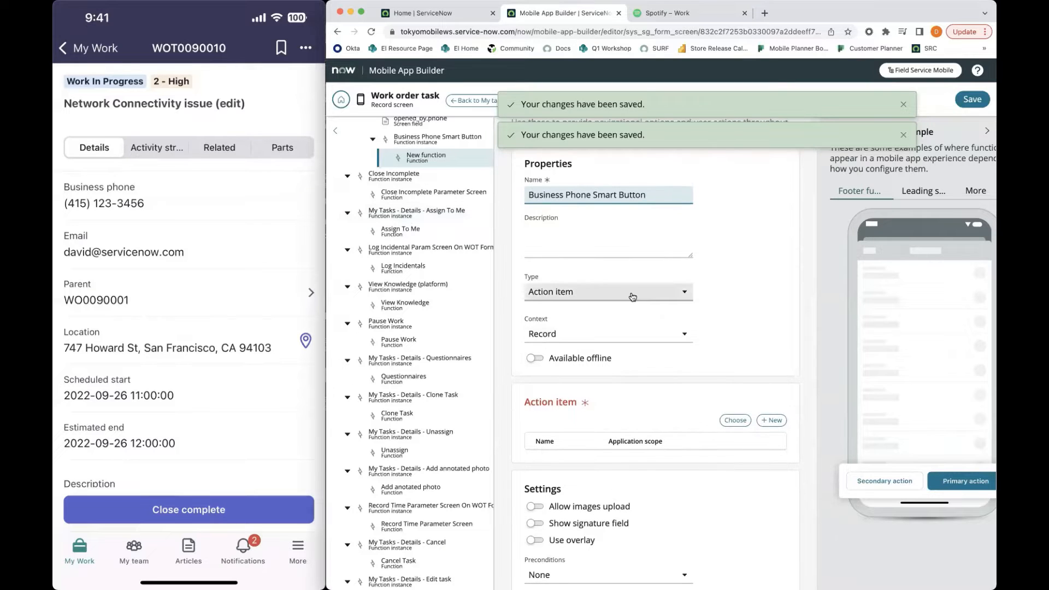
pyautogui.click(632, 297)
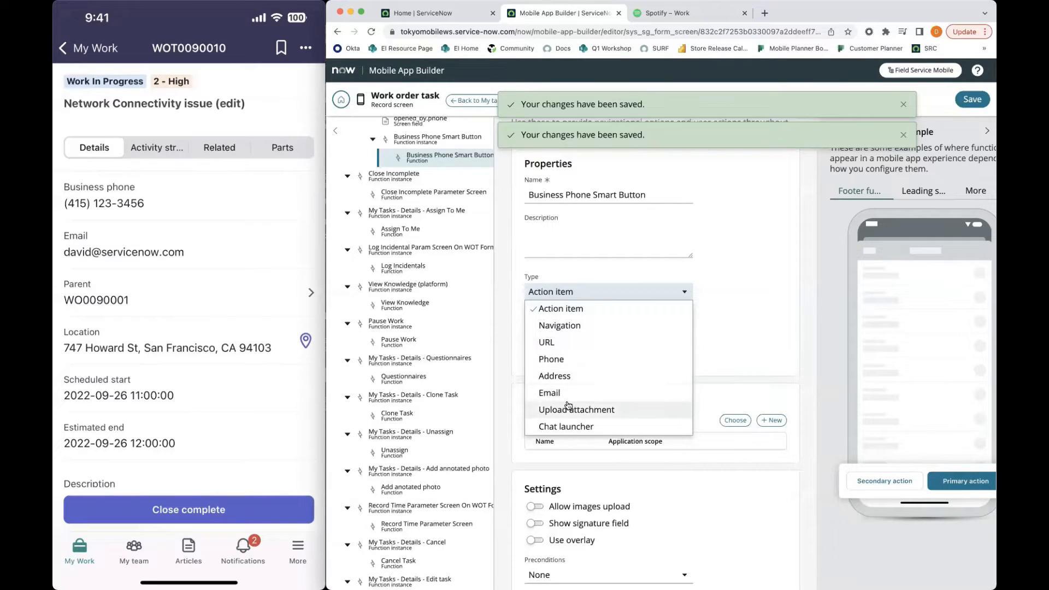
pyautogui.moveTo(230, 394)
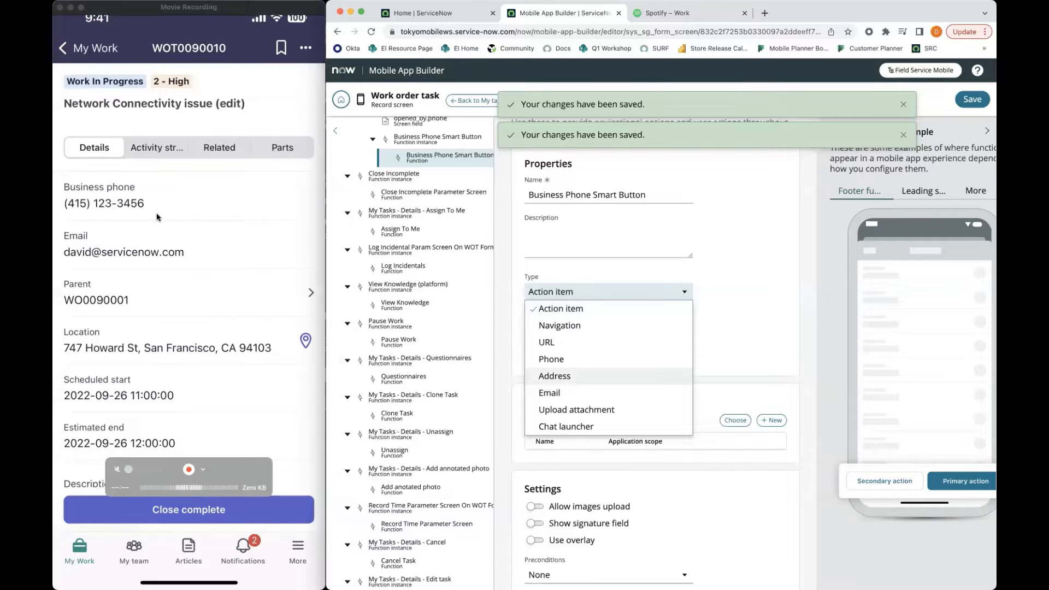
pyautogui.click(583, 360)
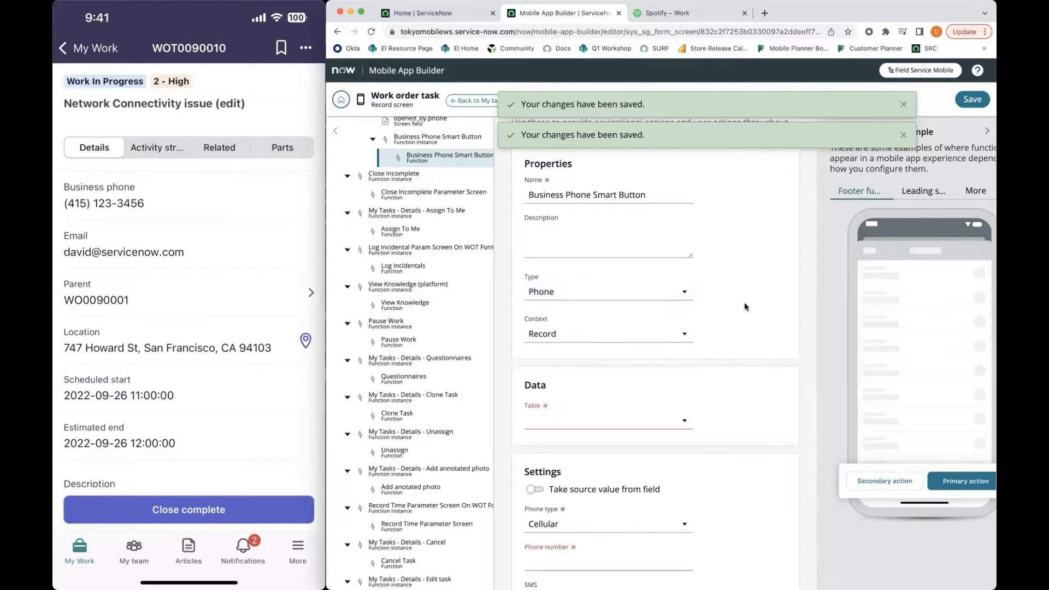
# Set the function's data table to Work Order Task [wm_task]
pyautogui.scroll(-2, 652, 356)
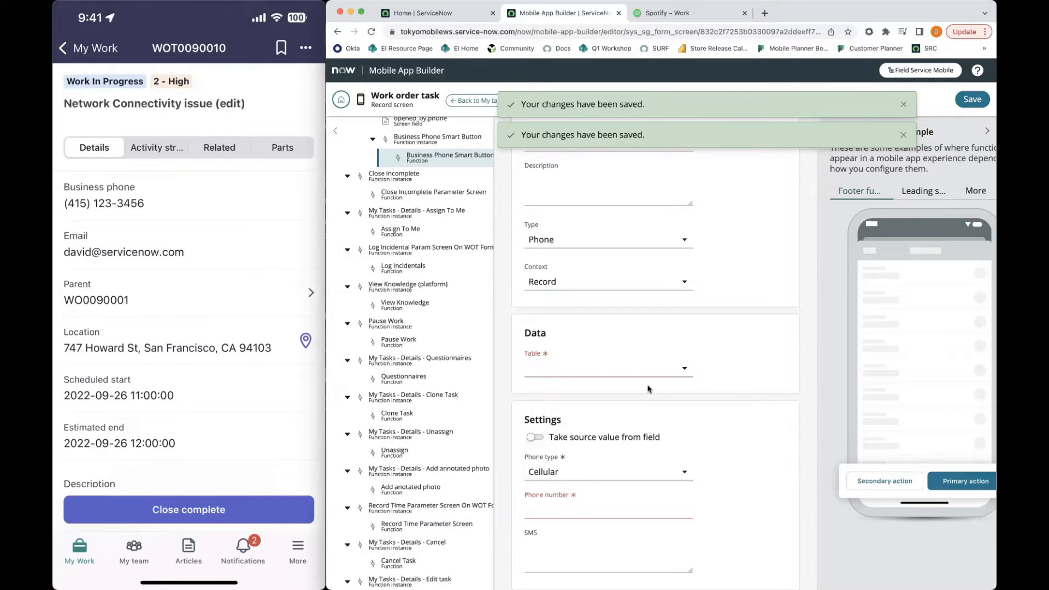
pyautogui.scroll(-2, 592, 317)
pyautogui.scroll(1, 592, 317)
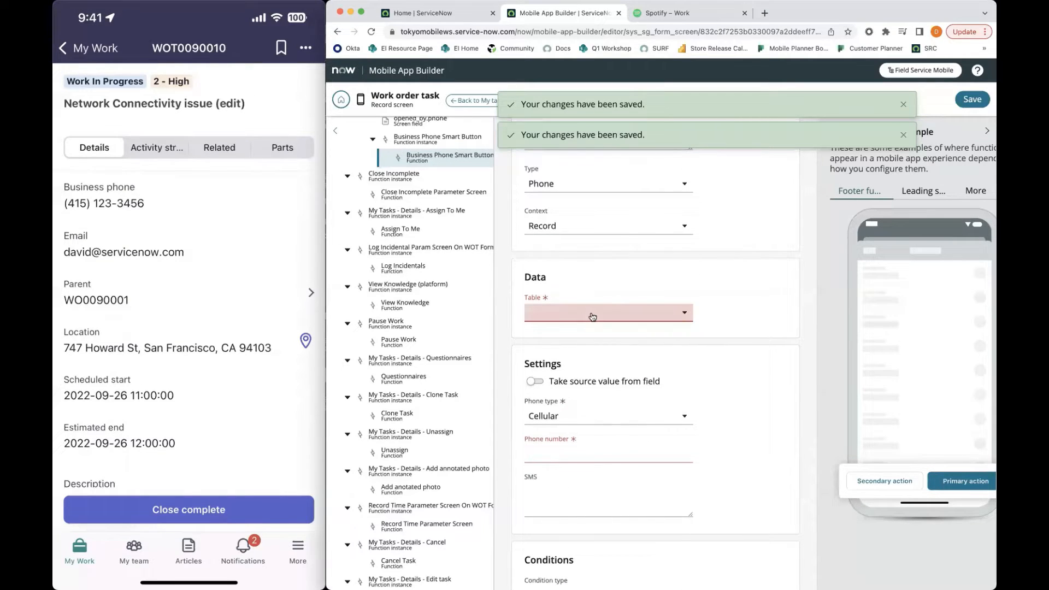
pyautogui.click(592, 317)
pyautogui.write('wm_task')
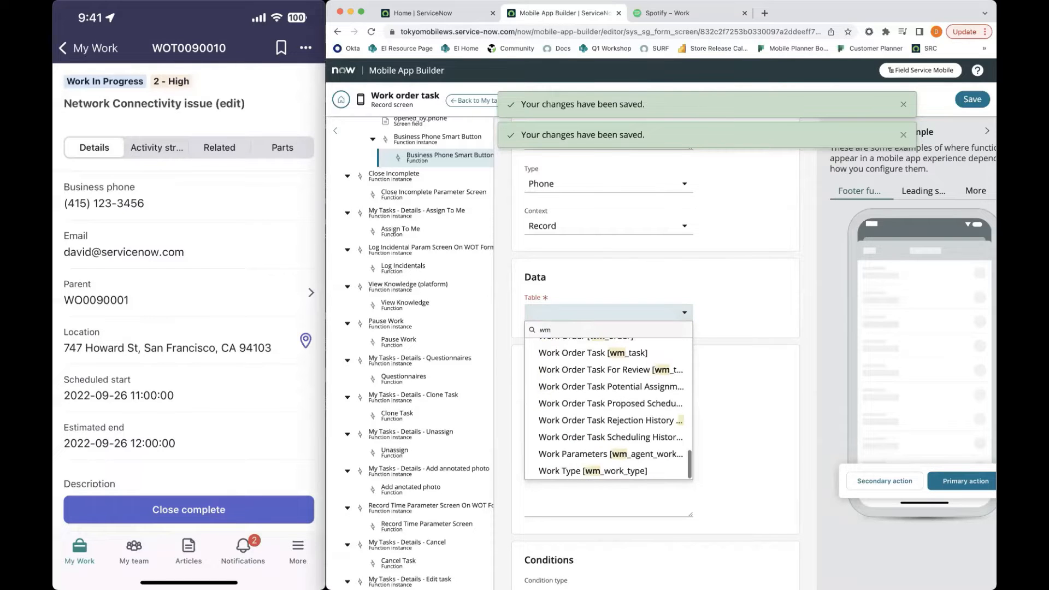
pyautogui.click(585, 347)
# Make the phone function take its source value from a field and choose opened_by.phone as that field
pyautogui.scroll(-1, 653, 389)
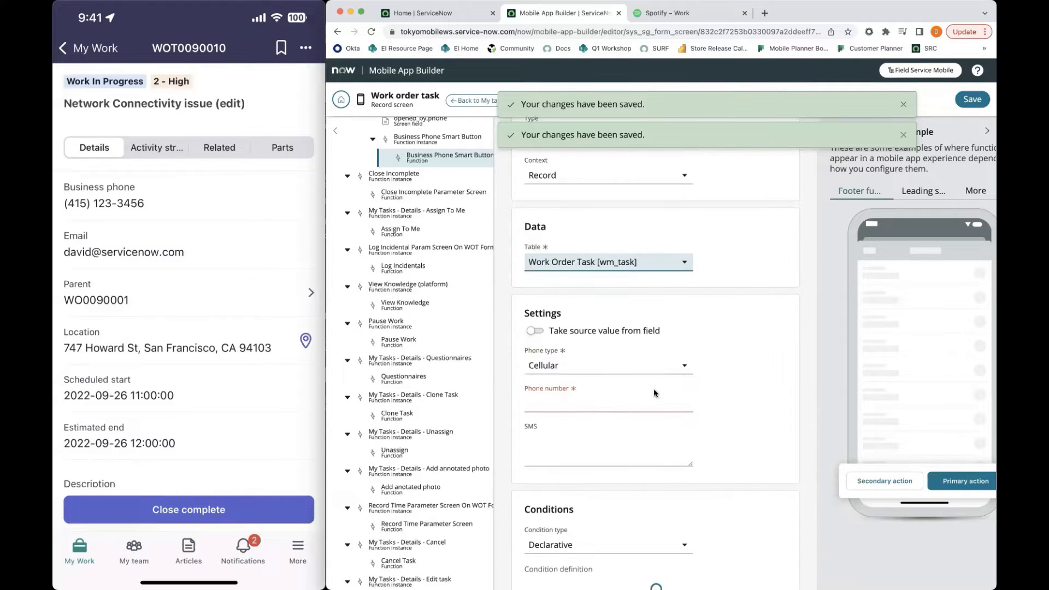
pyautogui.scroll(-1, 663, 430)
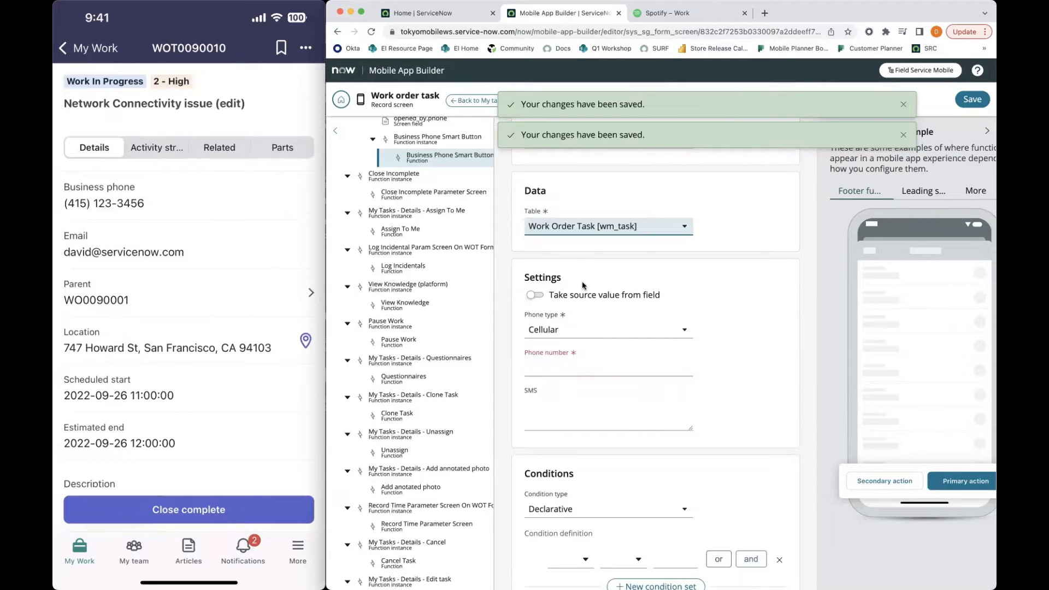
pyautogui.moveTo(582, 293); pyautogui.dragTo(651, 290)
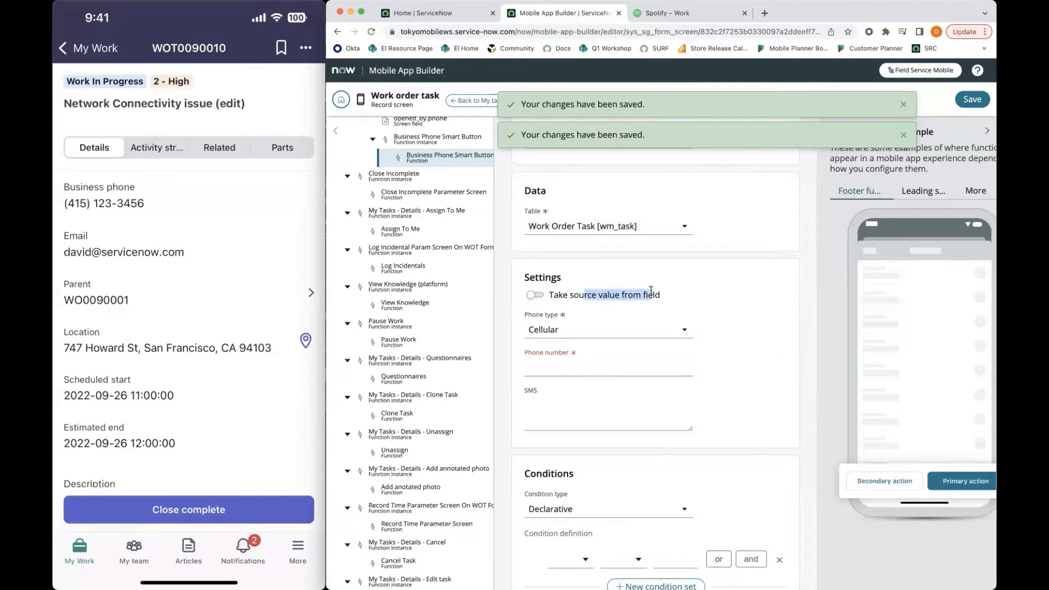
pyautogui.click(660, 291)
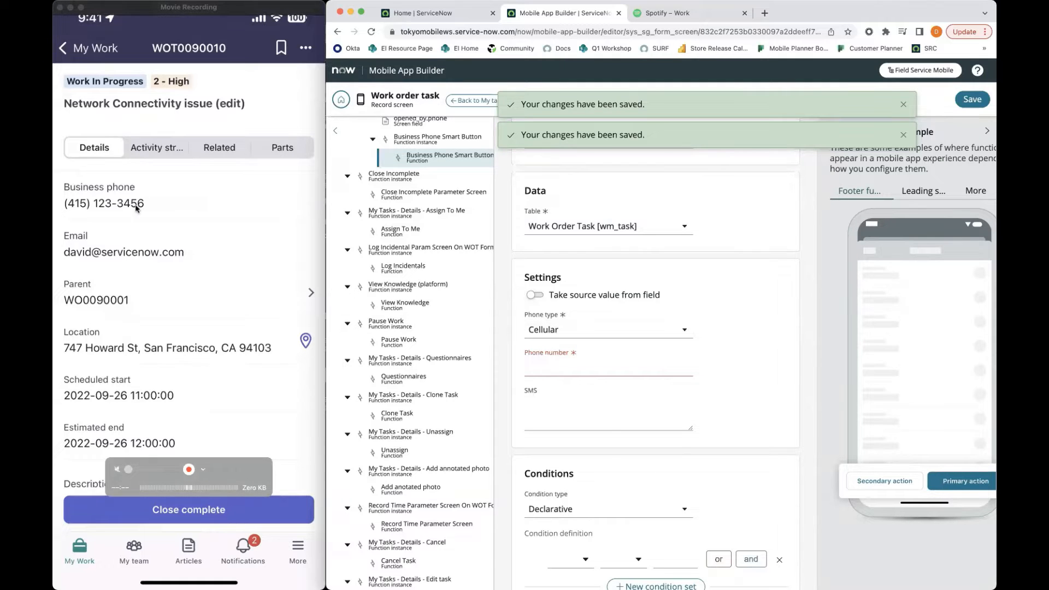
pyautogui.click(563, 359)
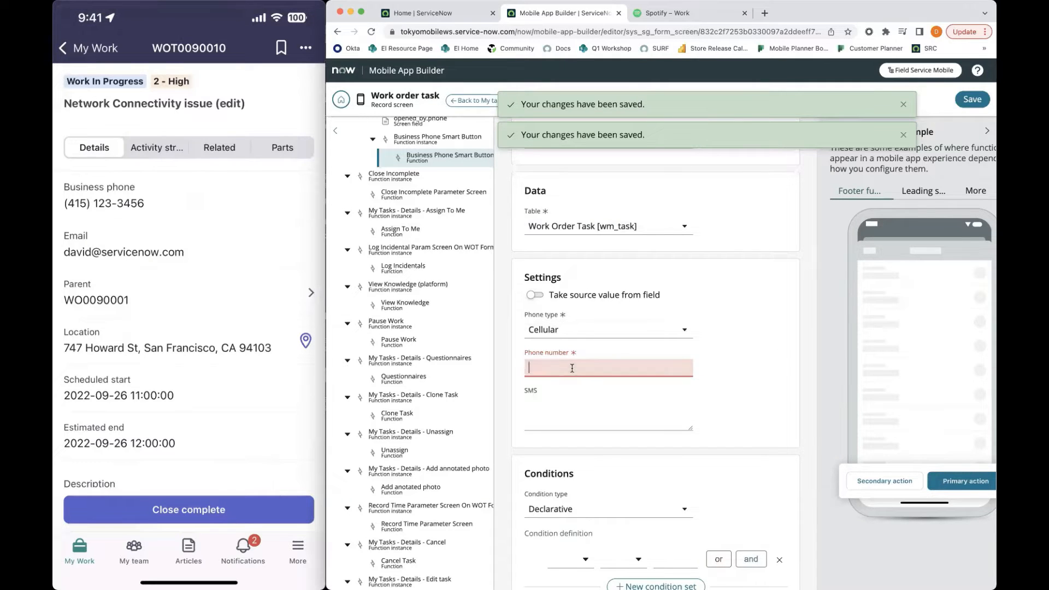
pyautogui.click(534, 295)
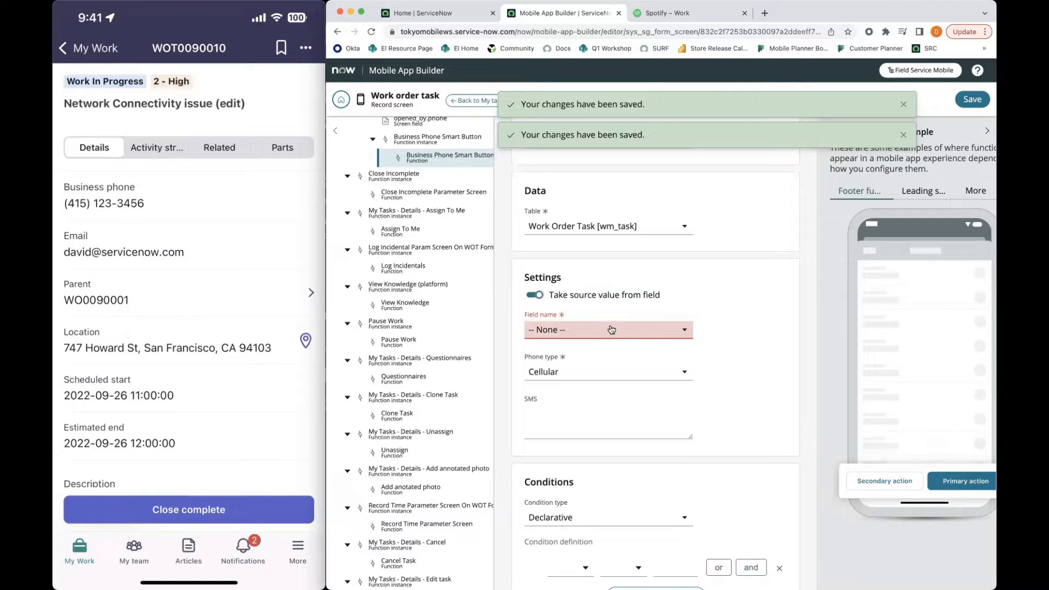
pyautogui.click(555, 331)
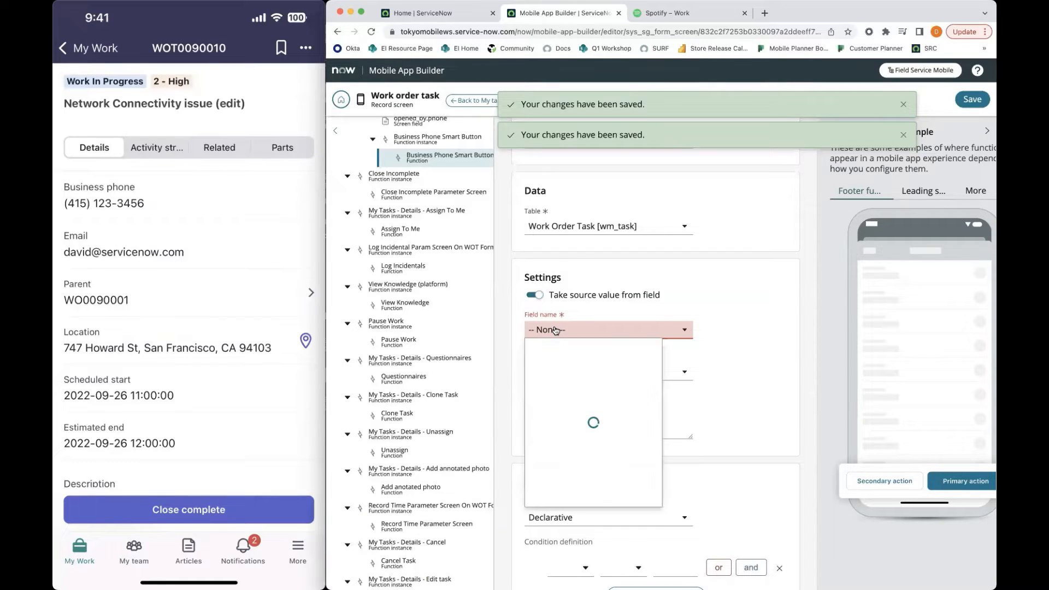
pyautogui.write('opened')
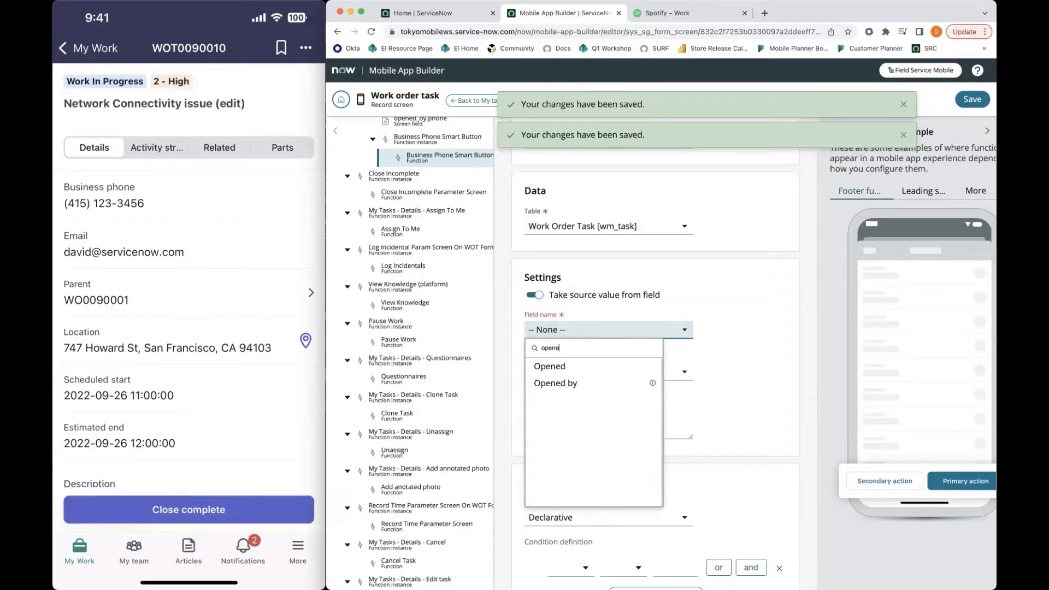
pyautogui.click(657, 384)
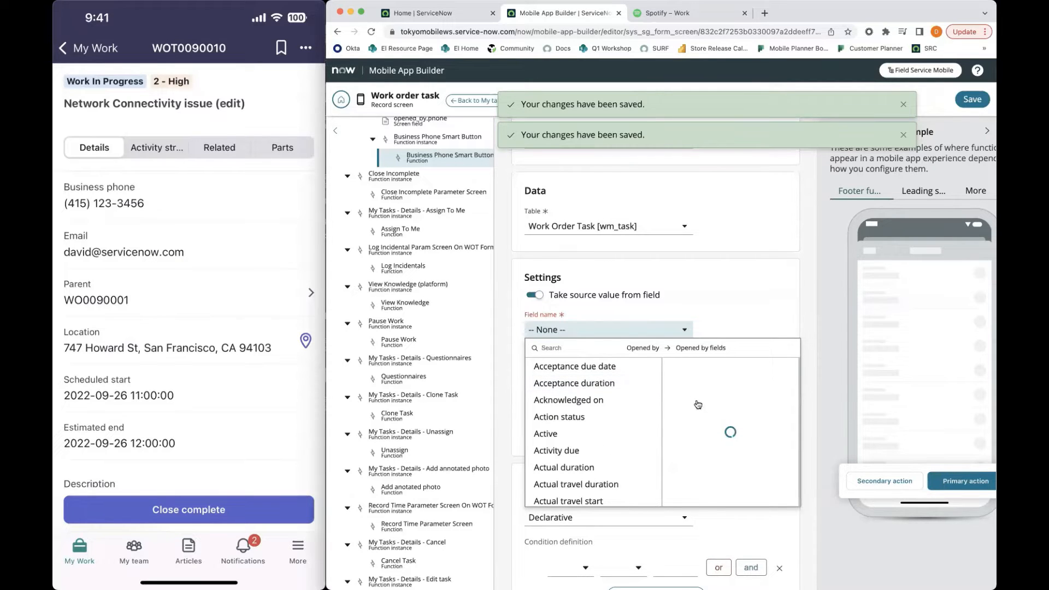
pyautogui.click(706, 418)
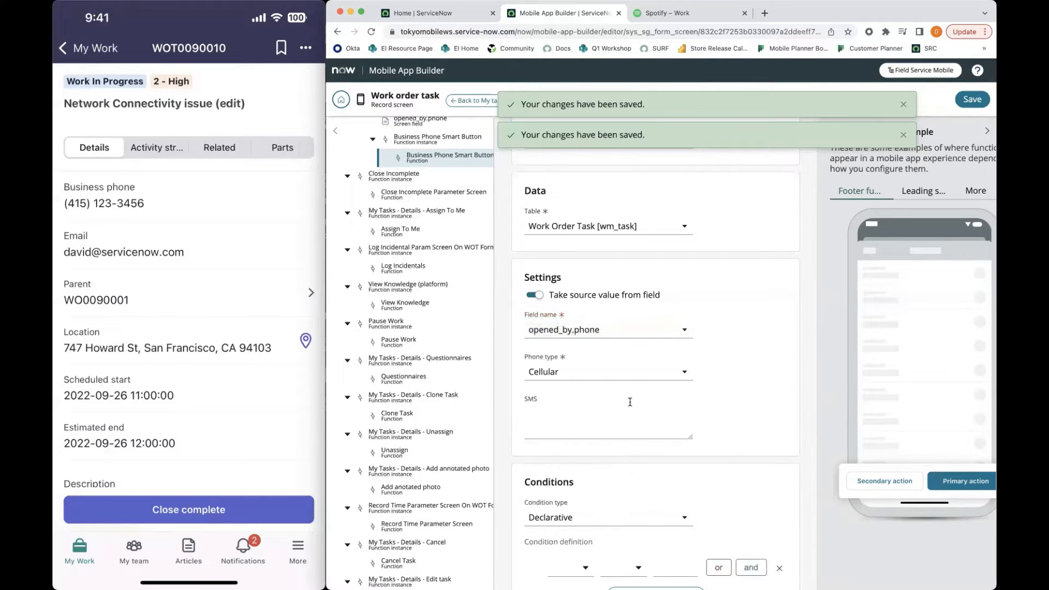
# Try the Landline and Cellular phone types for the function and open the SMS text for editing
pyautogui.scroll(-2, 630, 402)
pyautogui.click(562, 280)
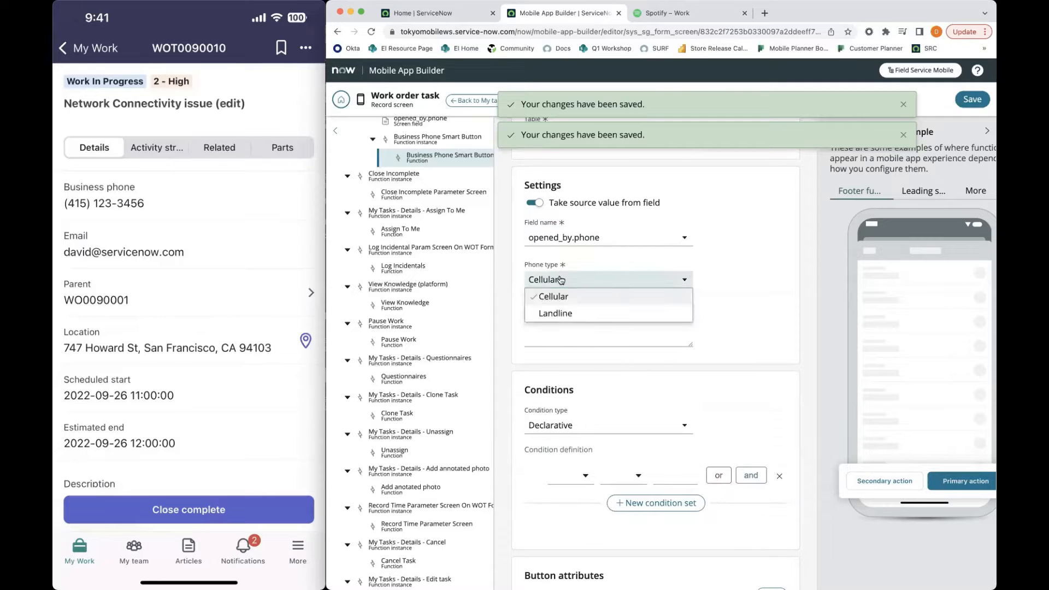
pyautogui.click(565, 313)
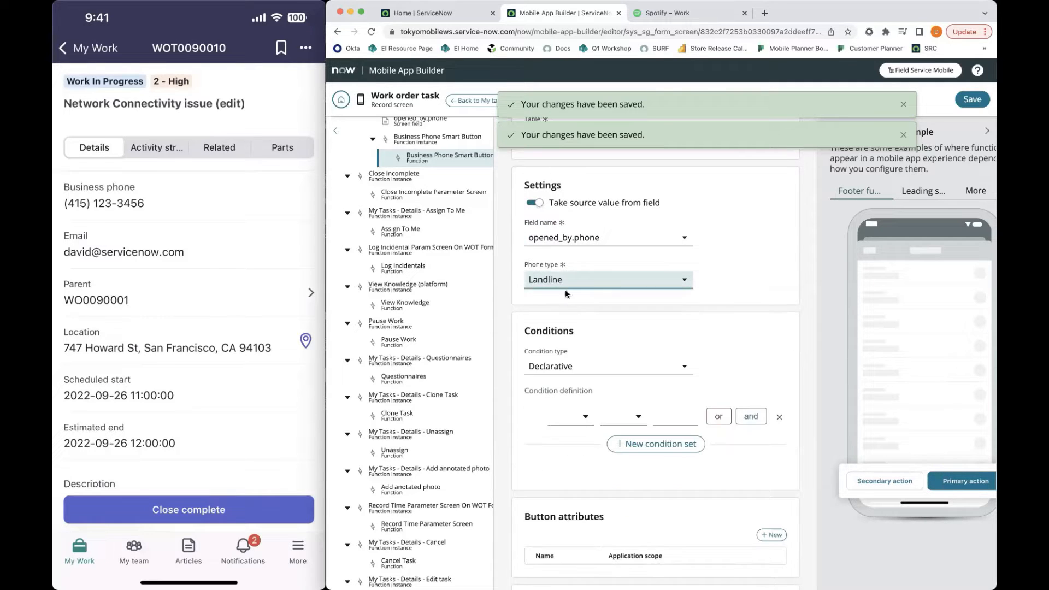
pyautogui.click(570, 283)
pyautogui.click(565, 297)
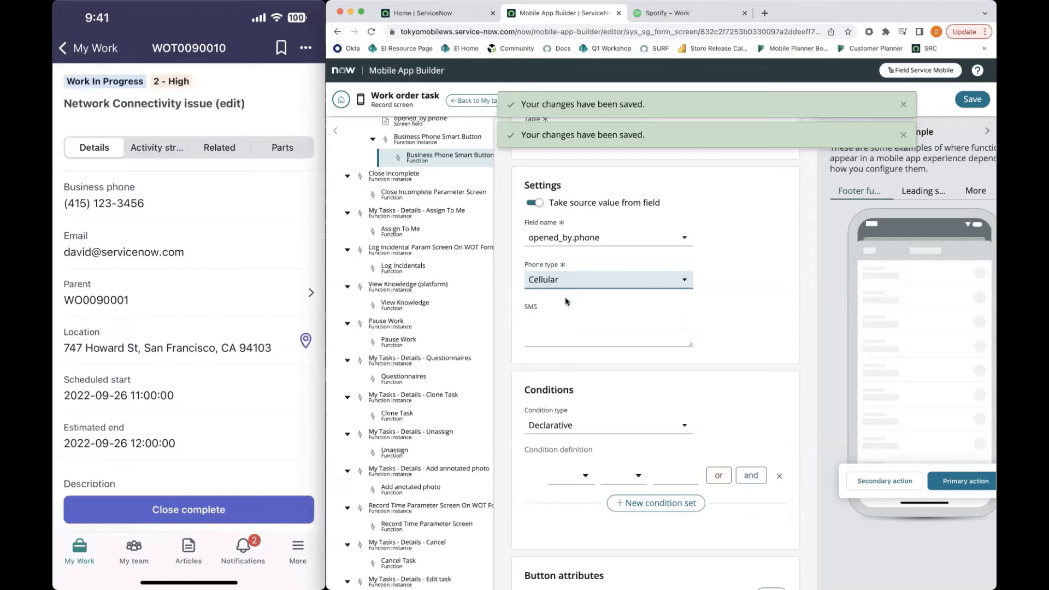
pyautogui.click(549, 342)
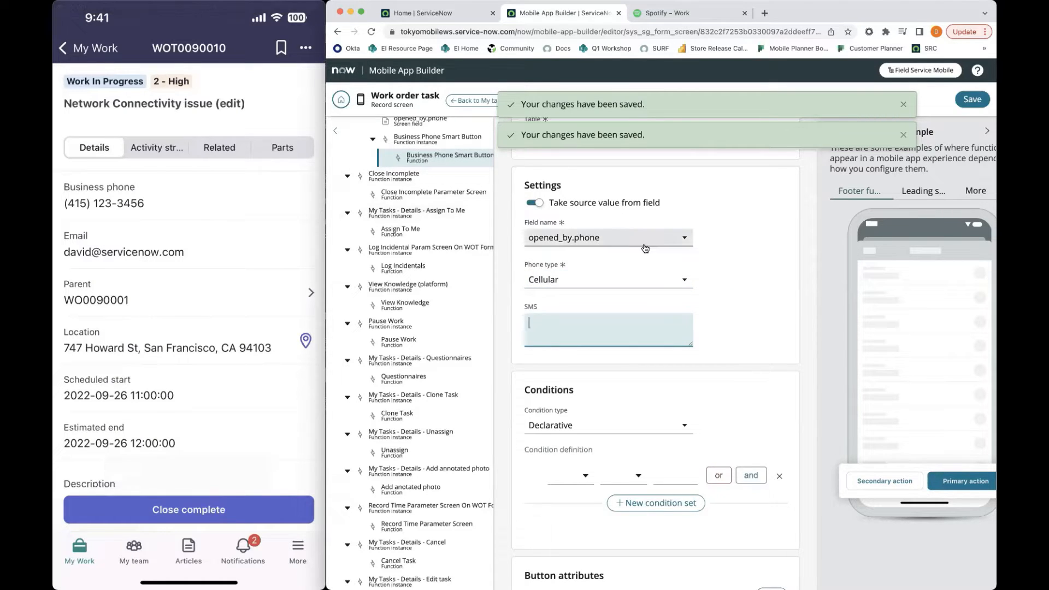
# Set the function's phone type to Landline and save the changes
pyautogui.click(601, 276)
pyautogui.click(580, 310)
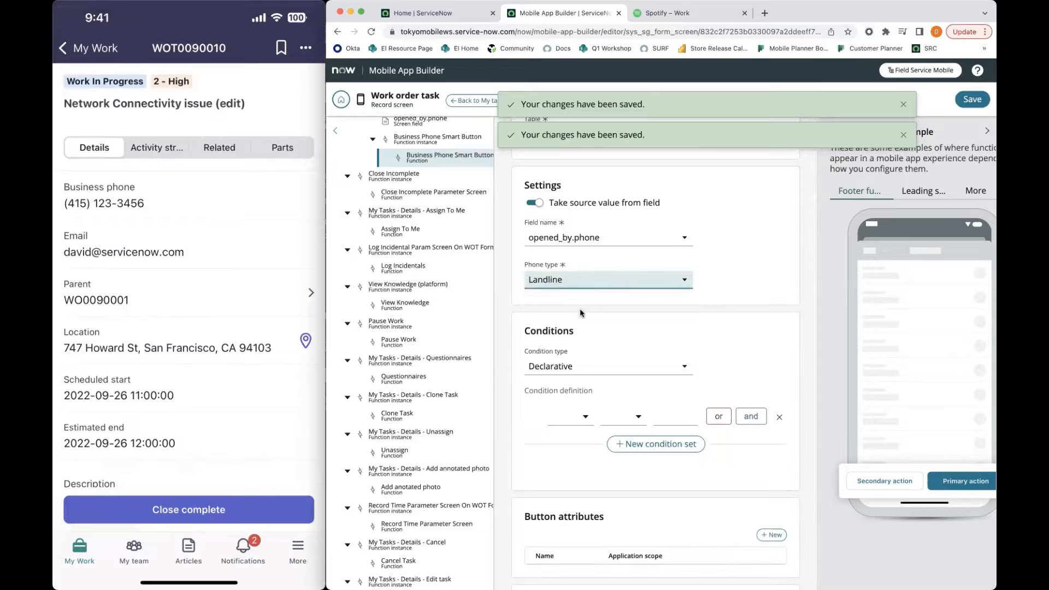
pyautogui.click(971, 100)
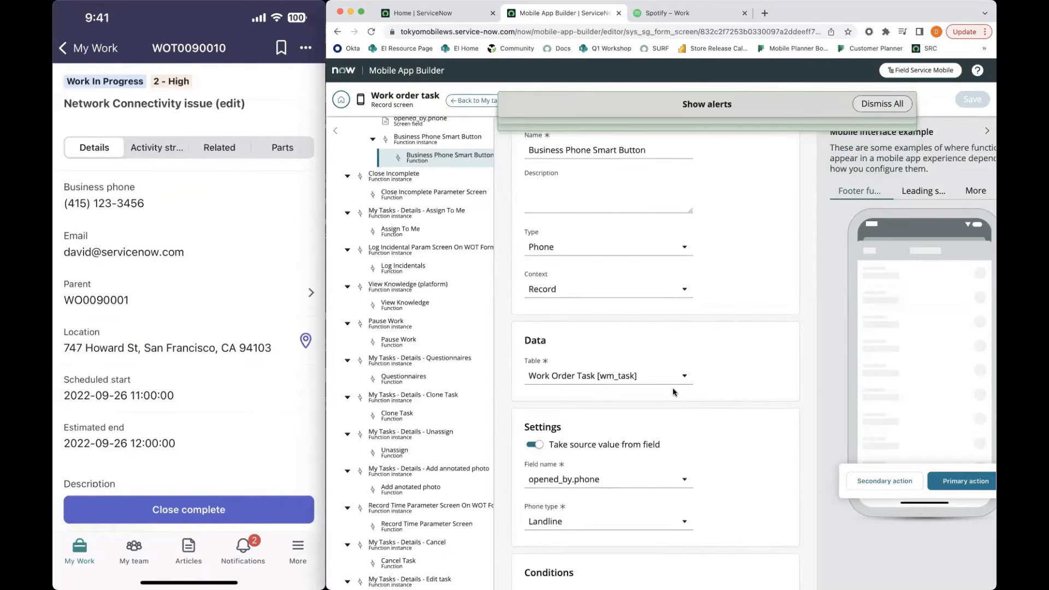
pyautogui.scroll(-6, 628, 328)
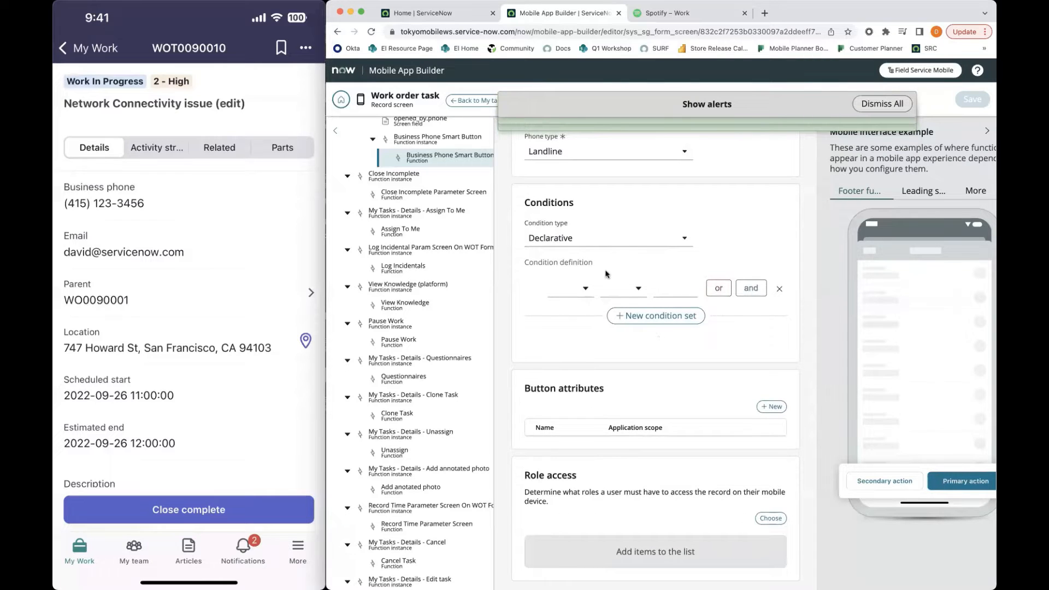
pyautogui.scroll(-1, 660, 307)
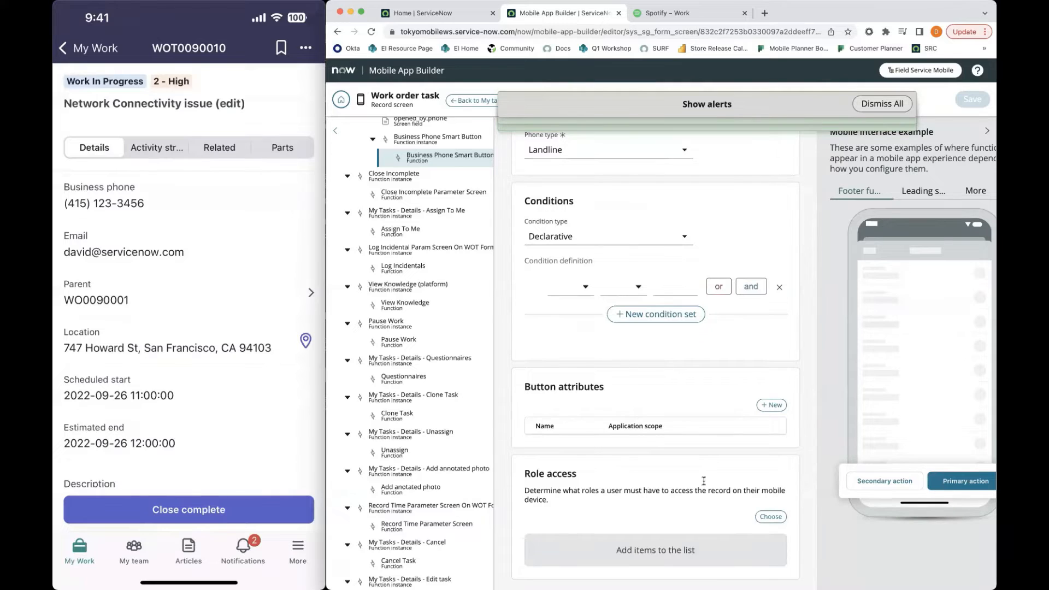
pyautogui.scroll(10, 722, 310)
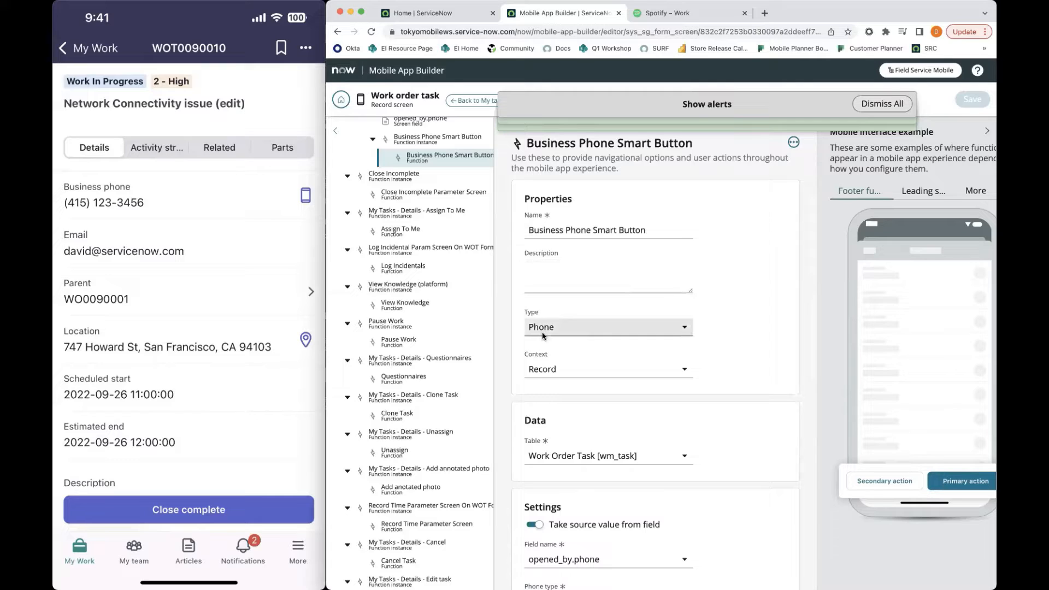
pyautogui.moveTo(318, 264)
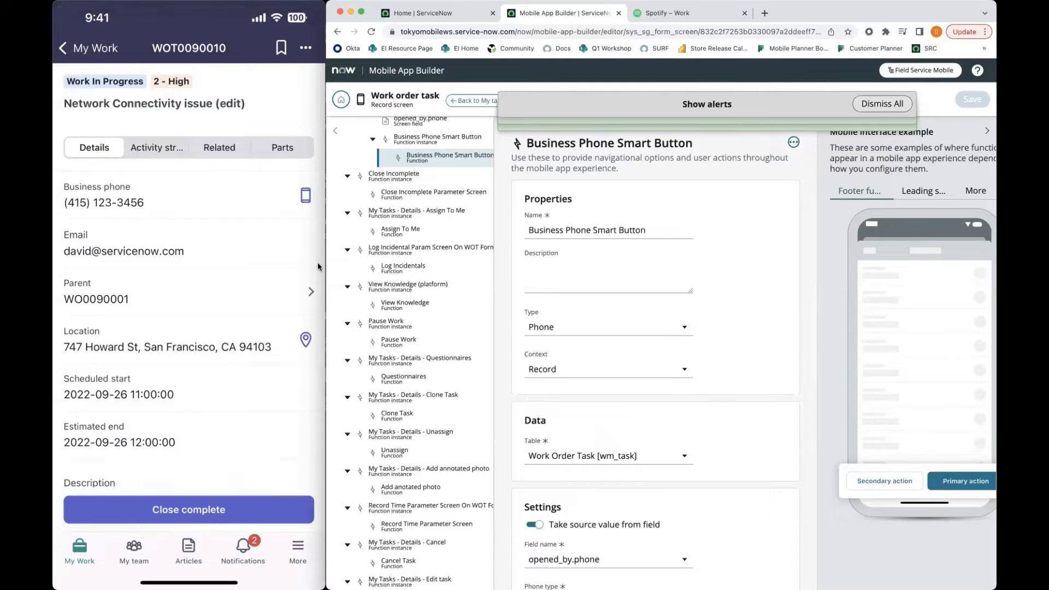
pyautogui.moveTo(164, 240)
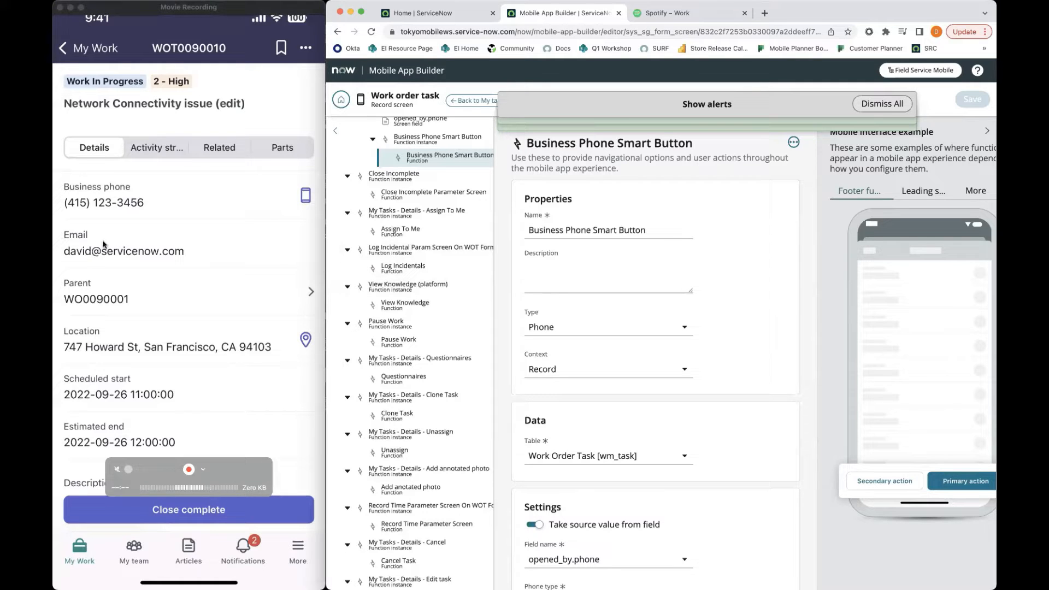
pyautogui.scroll(-2, 125, 244)
pyautogui.scroll(2, 139, 245)
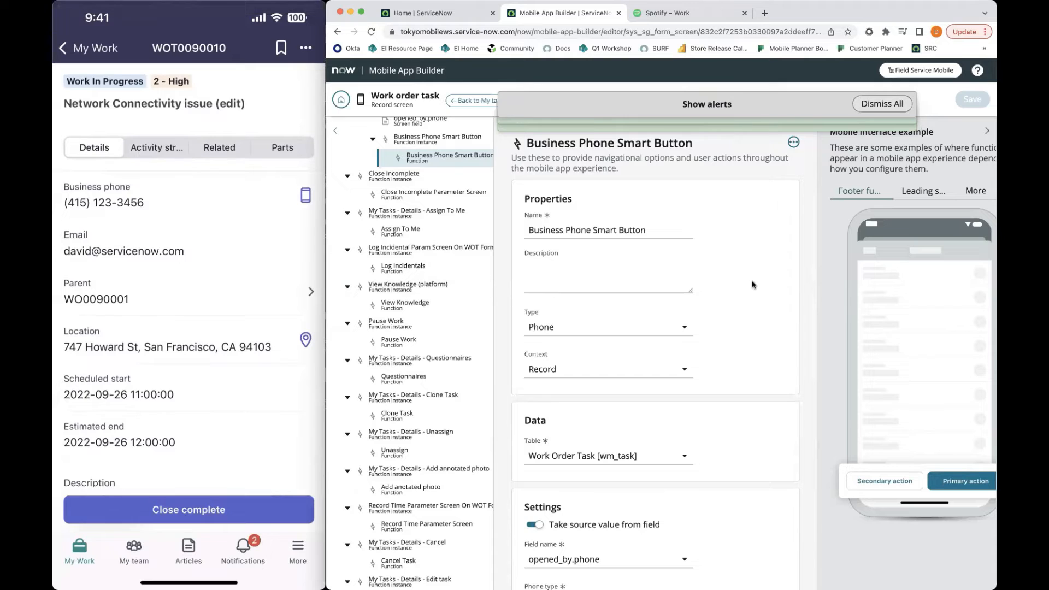
# Open the top-level Work order task record screen from the Now Platform configuration tree
pyautogui.scroll(3, 439, 202)
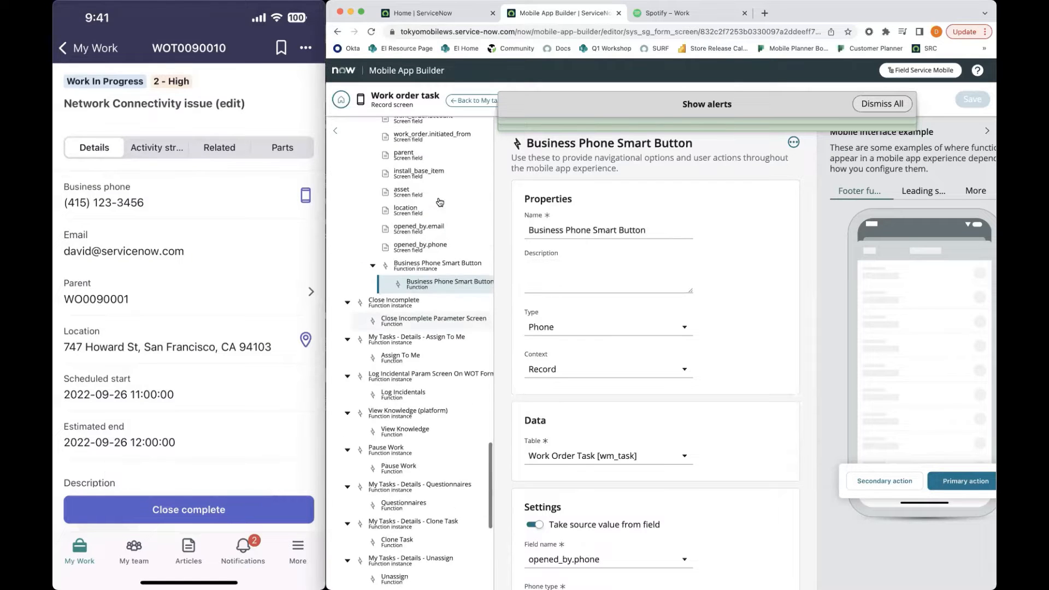
pyautogui.scroll(10, 439, 202)
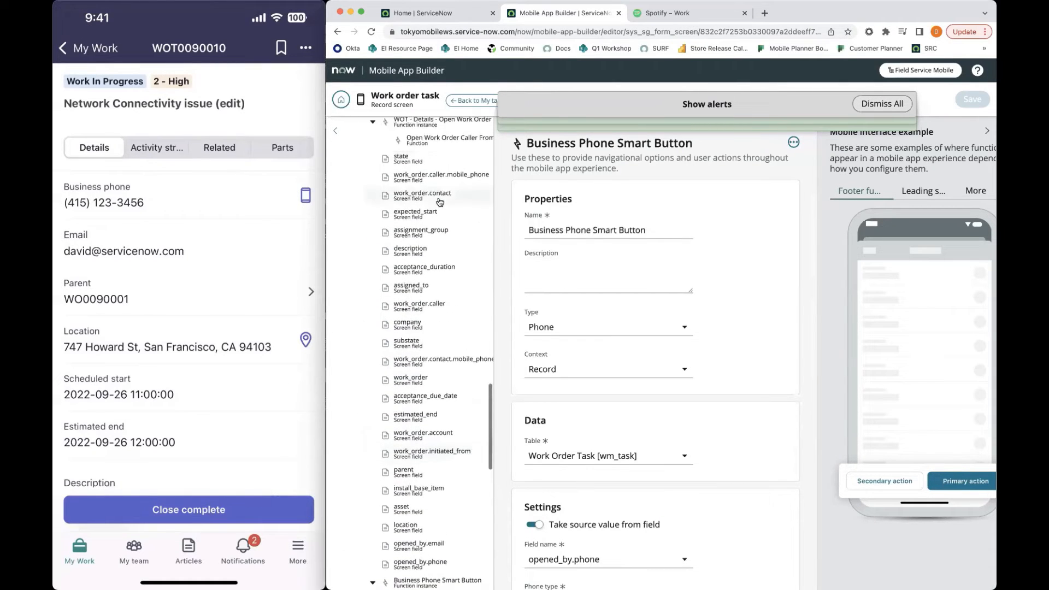
pyautogui.scroll(10, 440, 202)
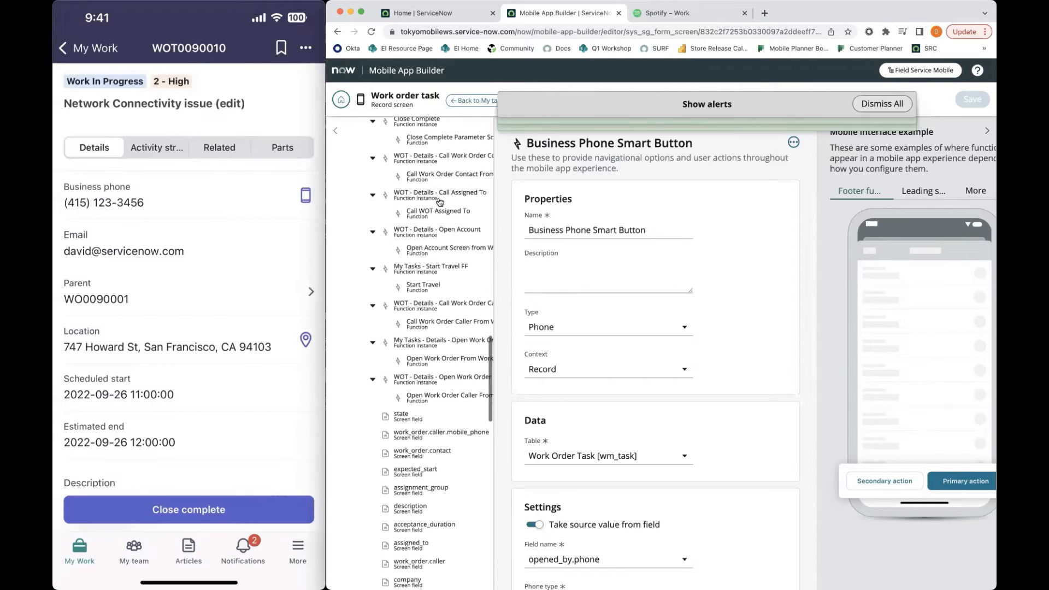
pyautogui.scroll(15, 440, 202)
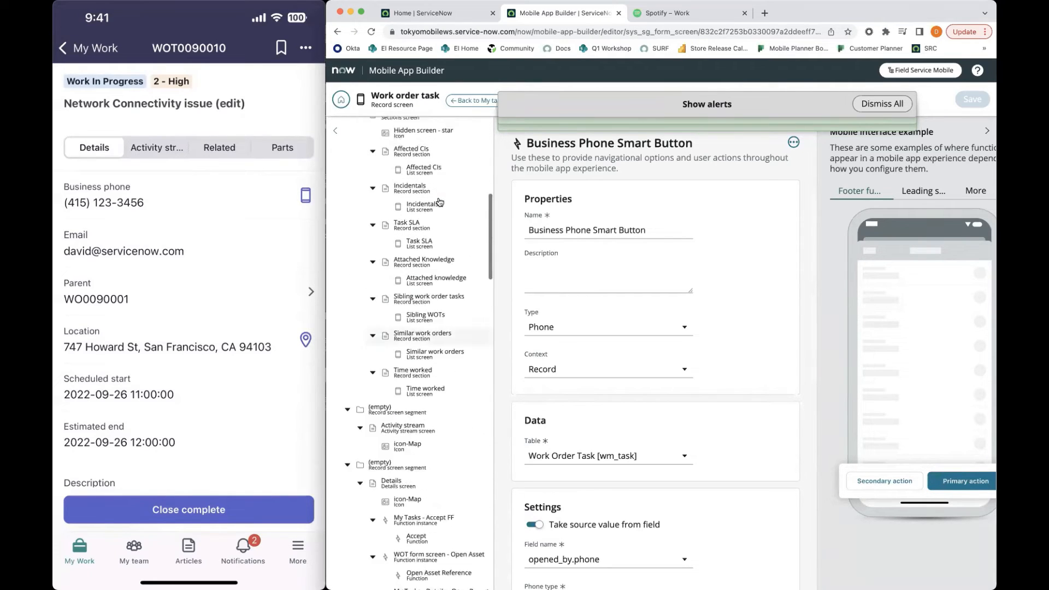
pyautogui.scroll(10, 440, 202)
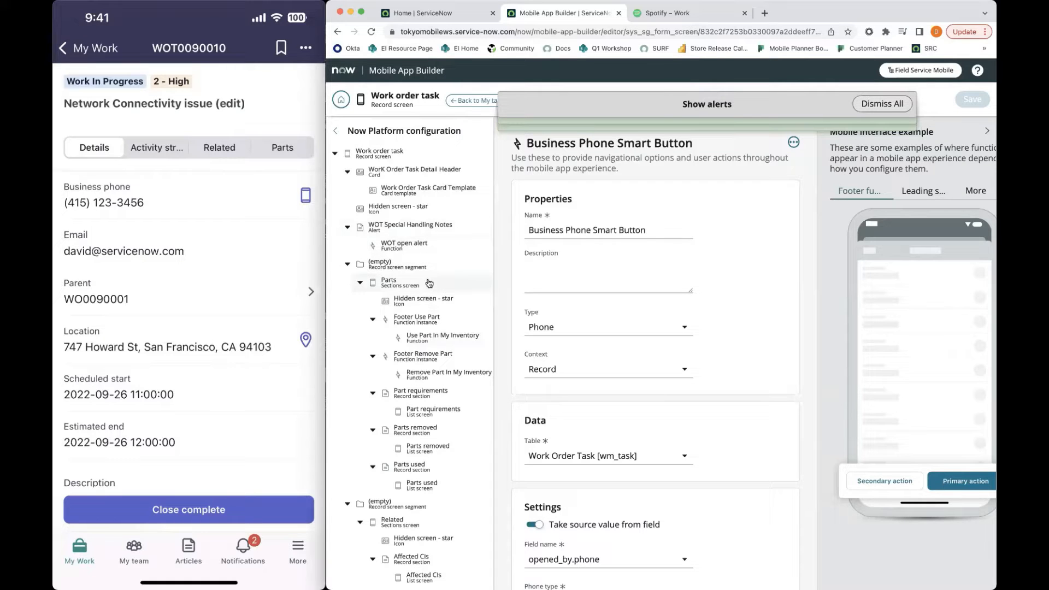
pyautogui.scroll(-1, 404, 159)
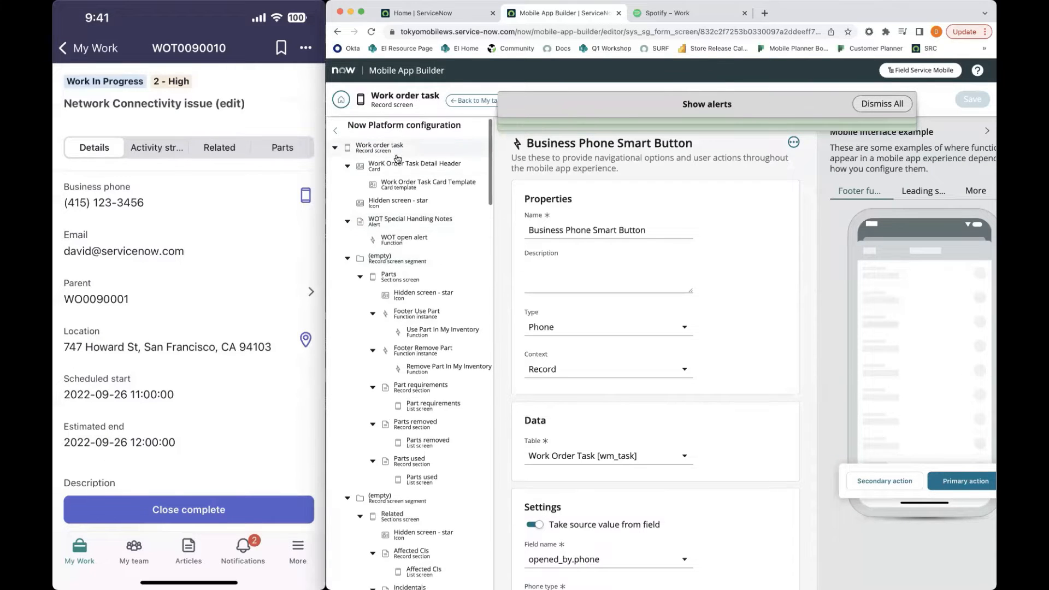
pyautogui.click(401, 147)
# Open the Details screen embedded in the record screen segment with order 100
pyautogui.scroll(-5, 682, 397)
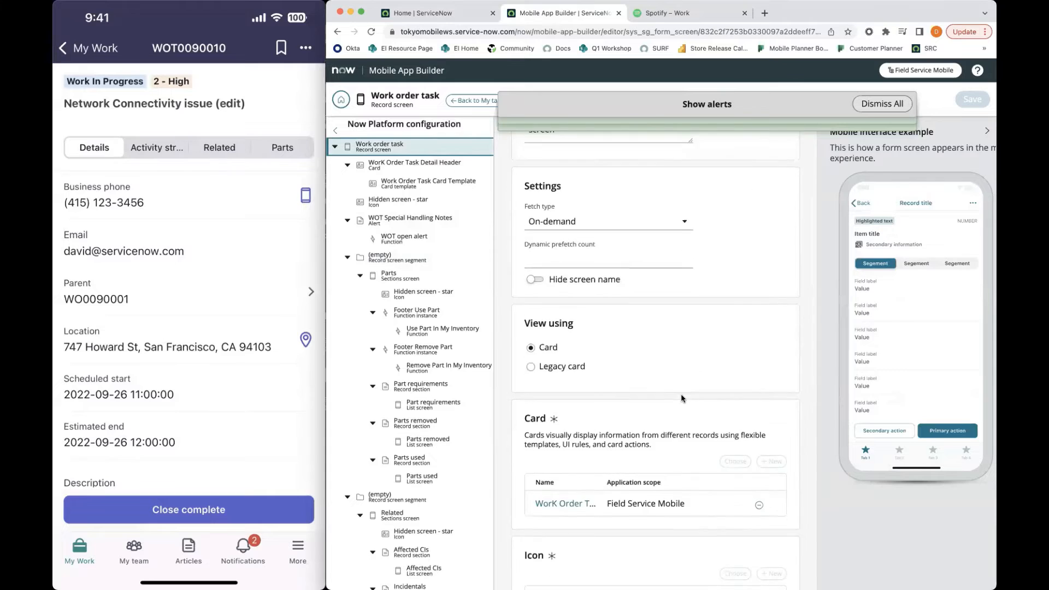
pyautogui.scroll(-3, 682, 398)
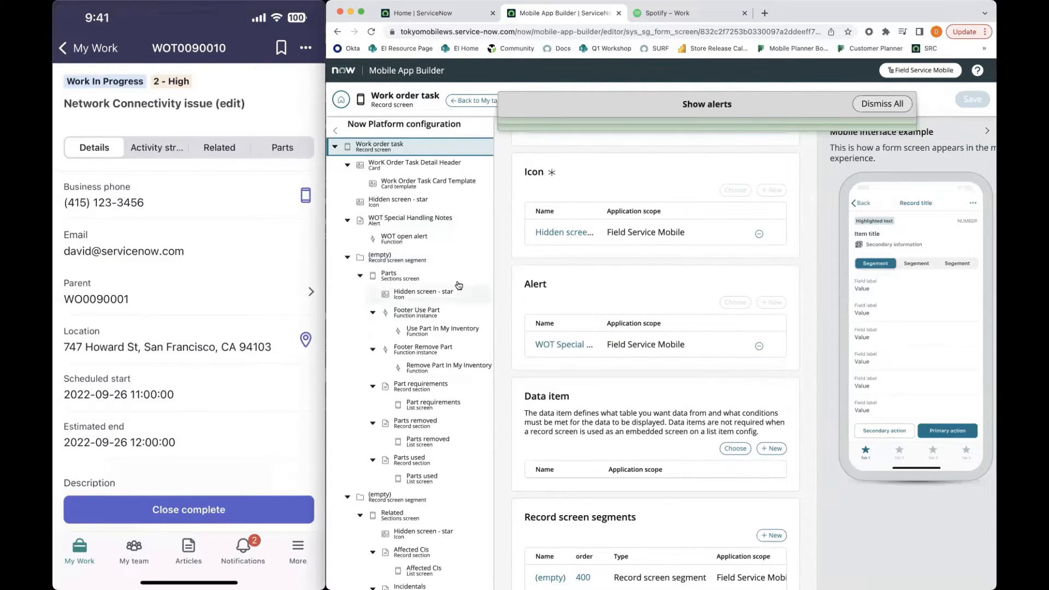
pyautogui.scroll(-6, 623, 374)
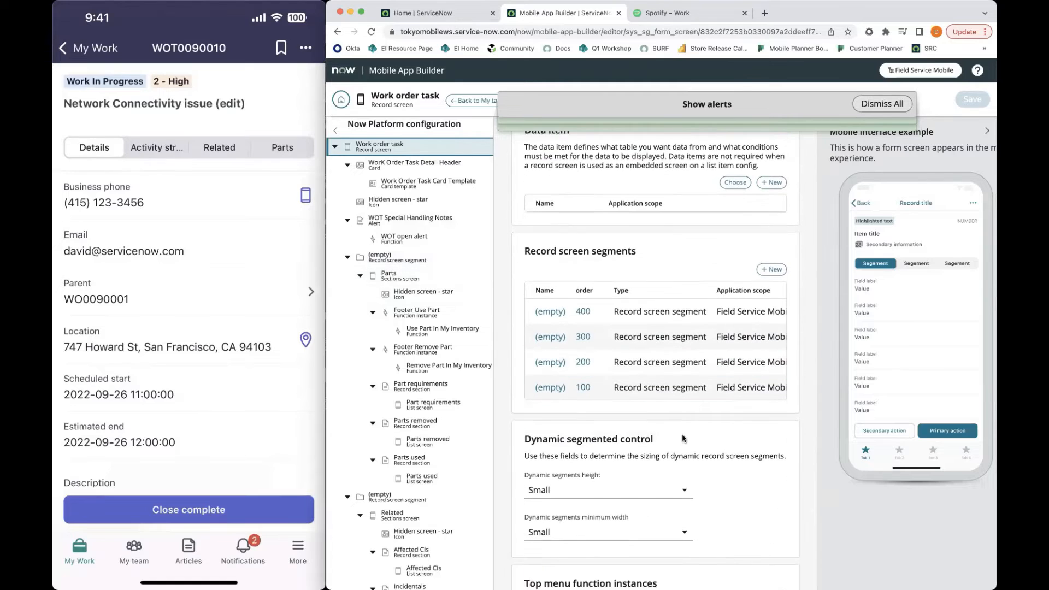
pyautogui.hscroll(3, 700, 373)
pyautogui.hscroll(-3, 700, 373)
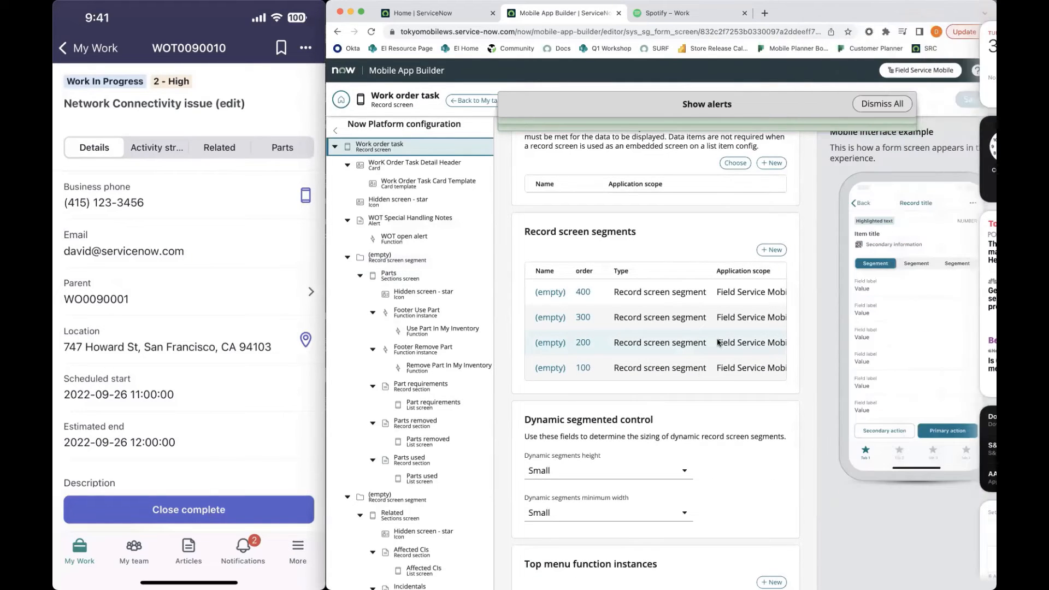
pyautogui.hscroll(3, 591, 372)
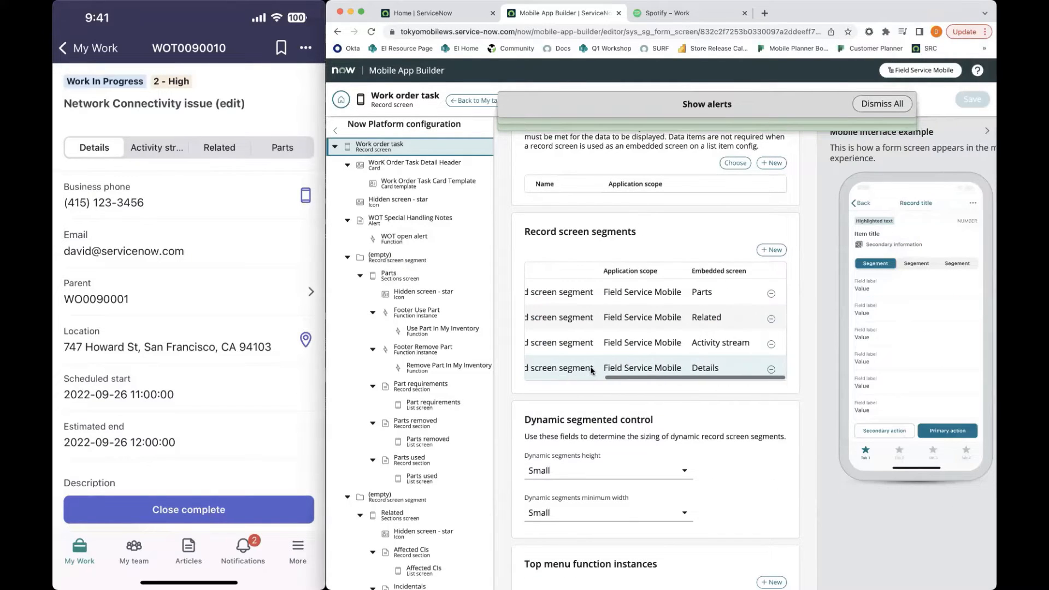
pyautogui.hscroll(-3, 591, 372)
pyautogui.click(549, 368)
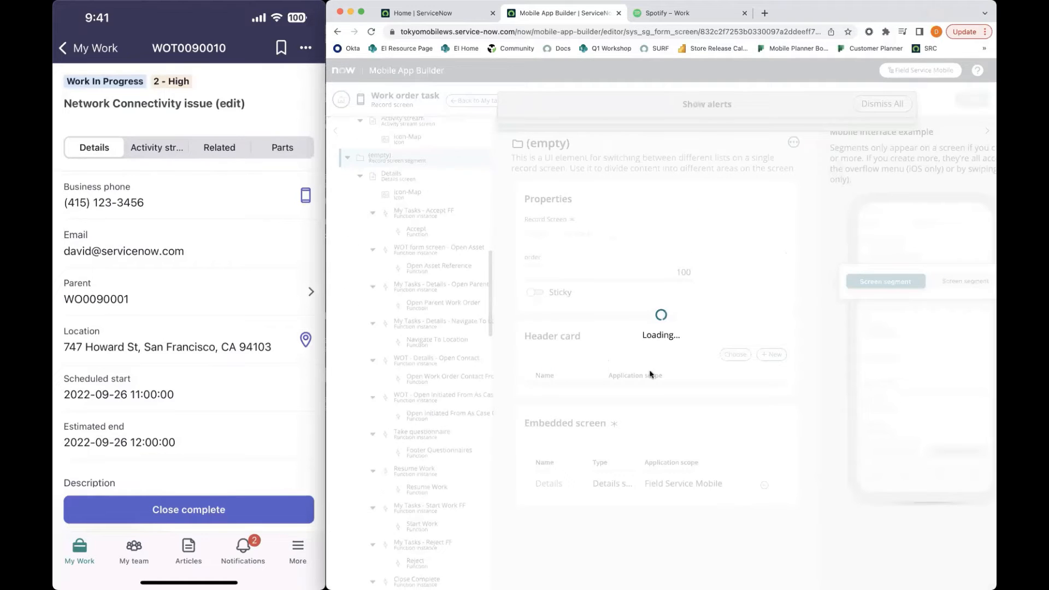
pyautogui.click(552, 483)
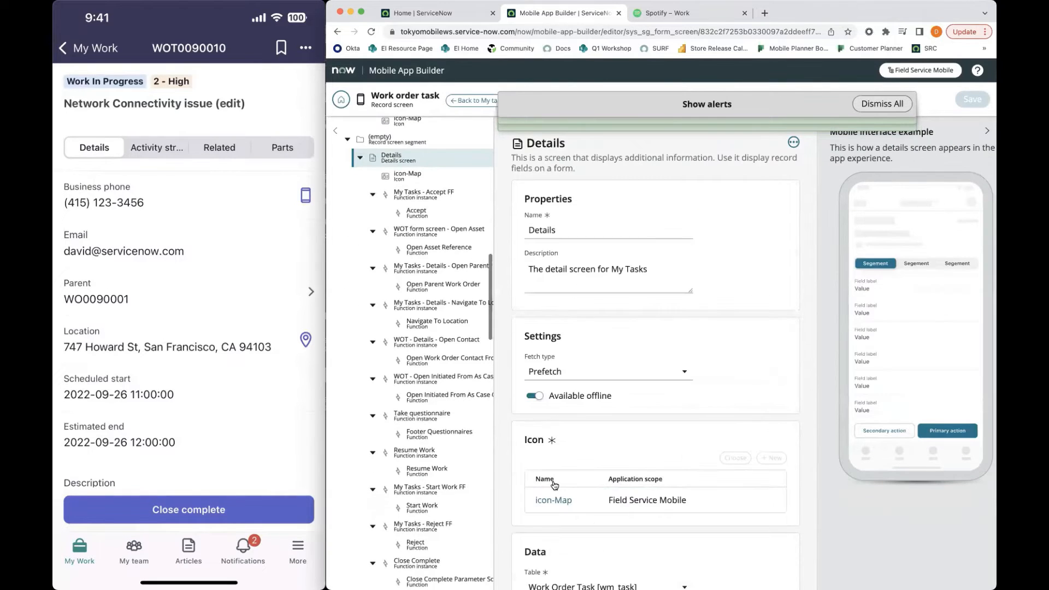
# Add a field function instance to the Details screen, with Email Smart Button as both its name and display label
pyautogui.scroll(-5, 554, 485)
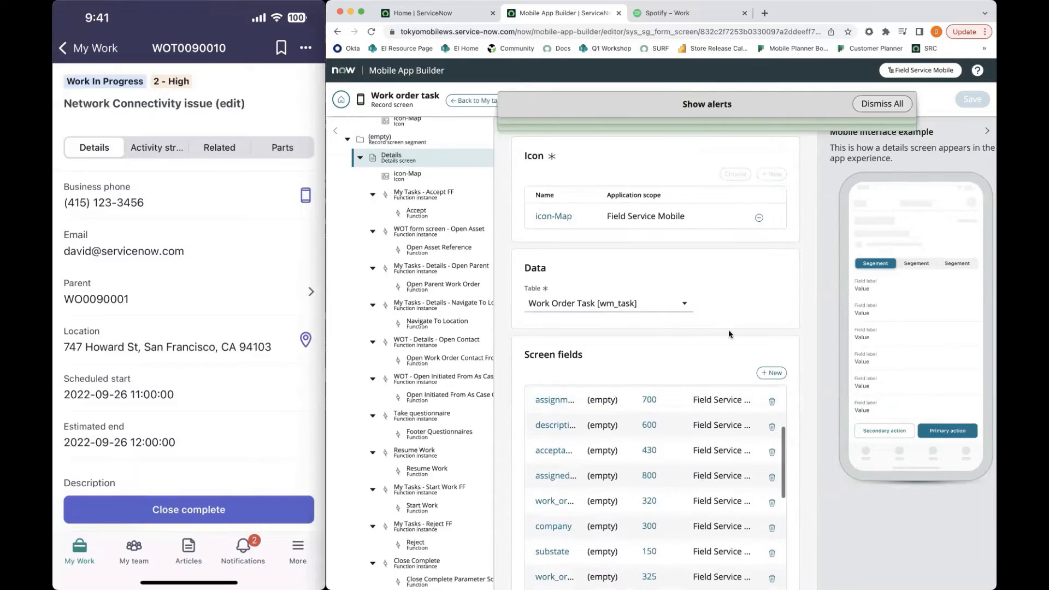
pyautogui.scroll(-5, 807, 421)
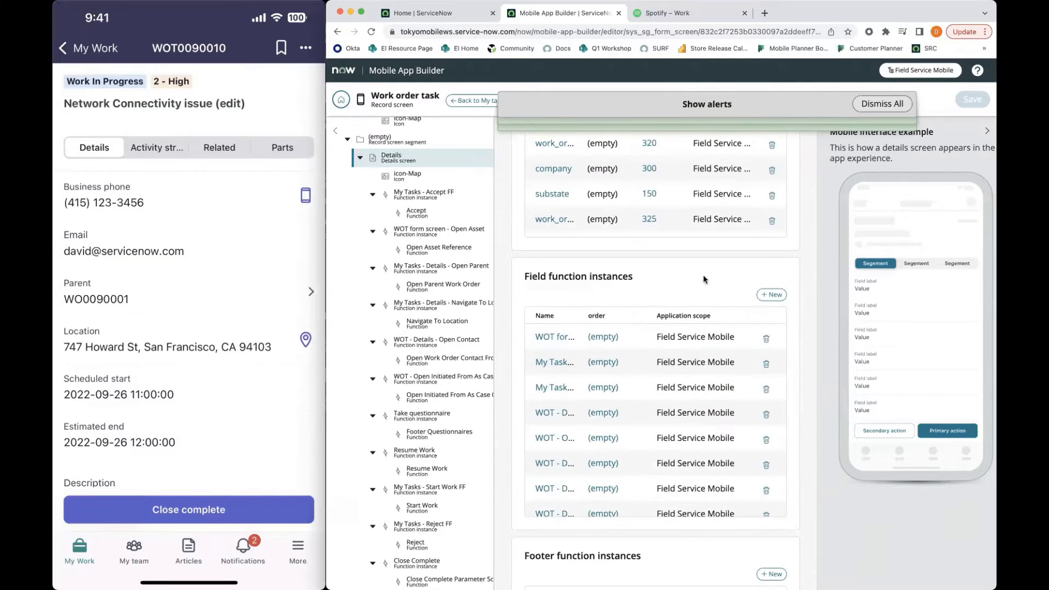
pyautogui.click(770, 295)
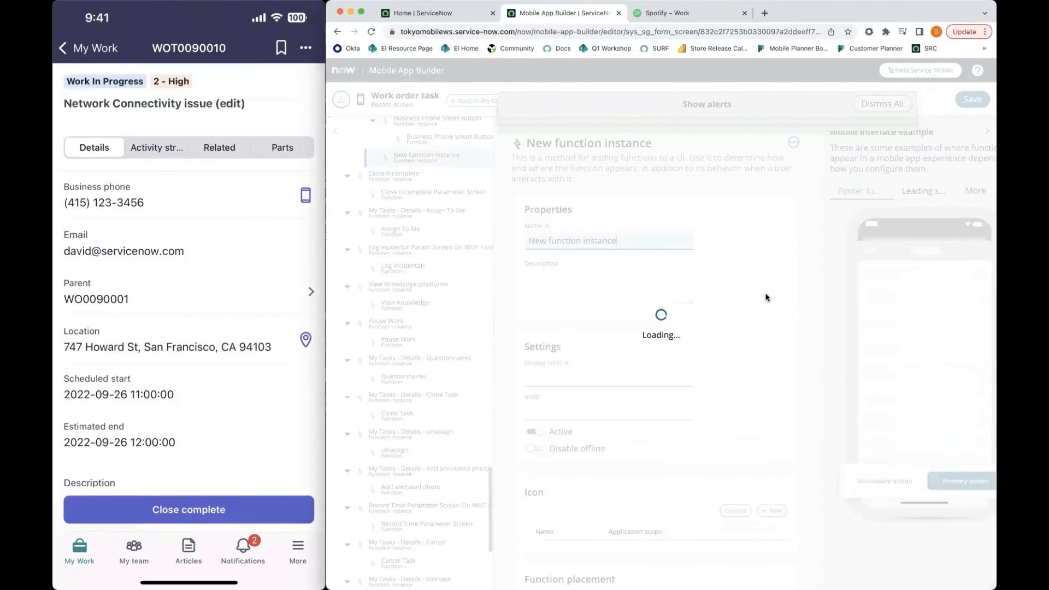
pyautogui.moveTo(633, 245); pyautogui.dragTo(486, 249)
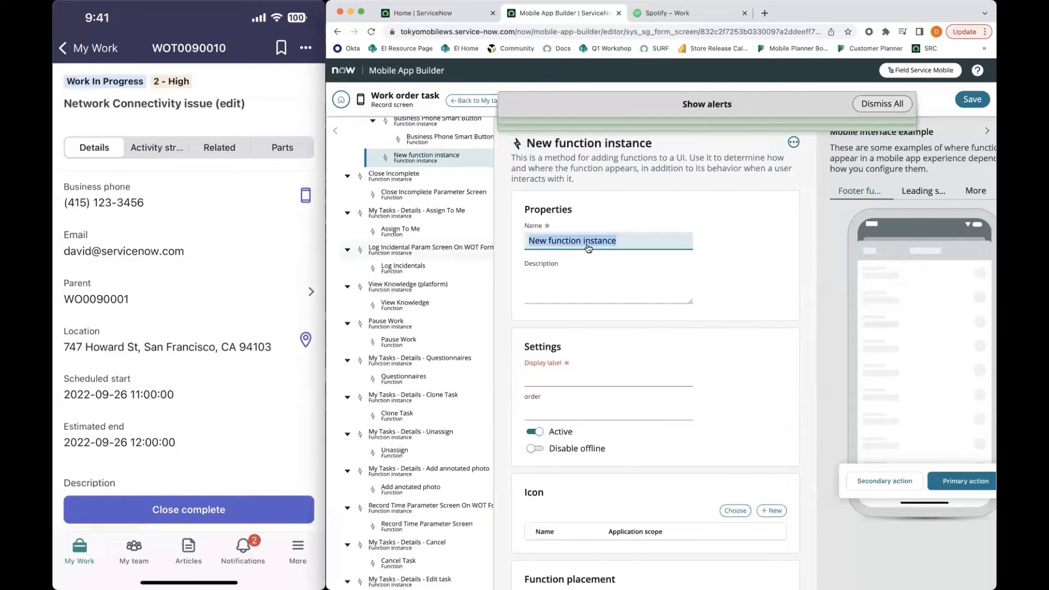
pyautogui.press('BackSpace')
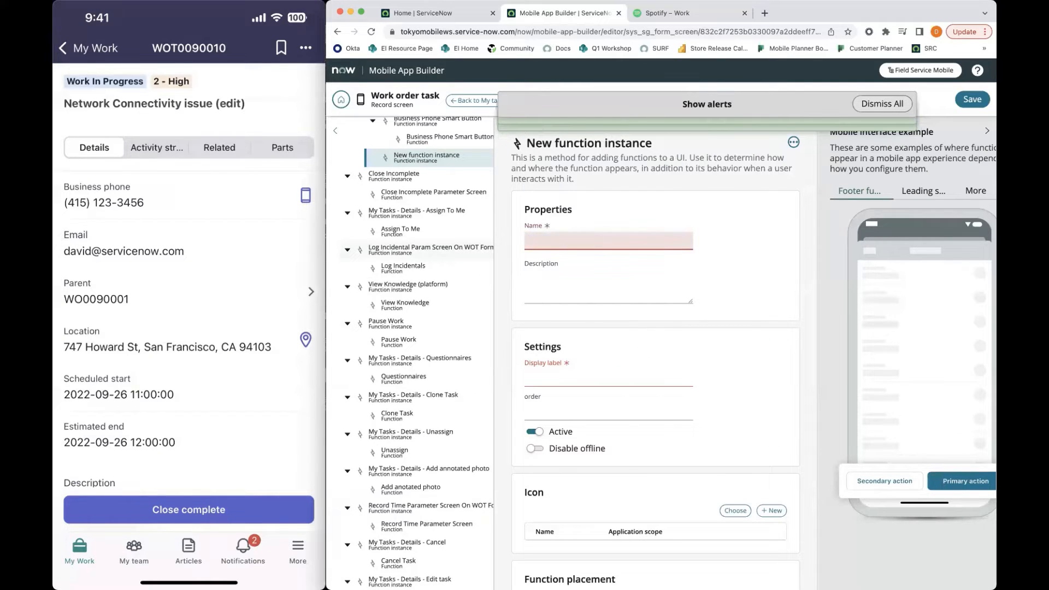
pyautogui.write('Email Smart Button')
pyautogui.press('Tab')
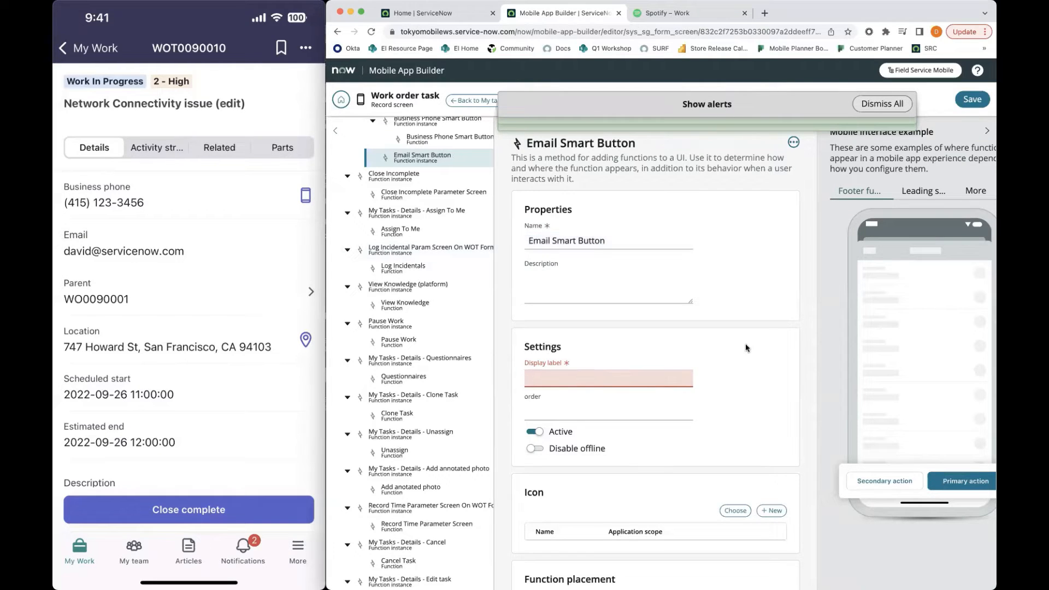
pyautogui.write('Email Smart Button')
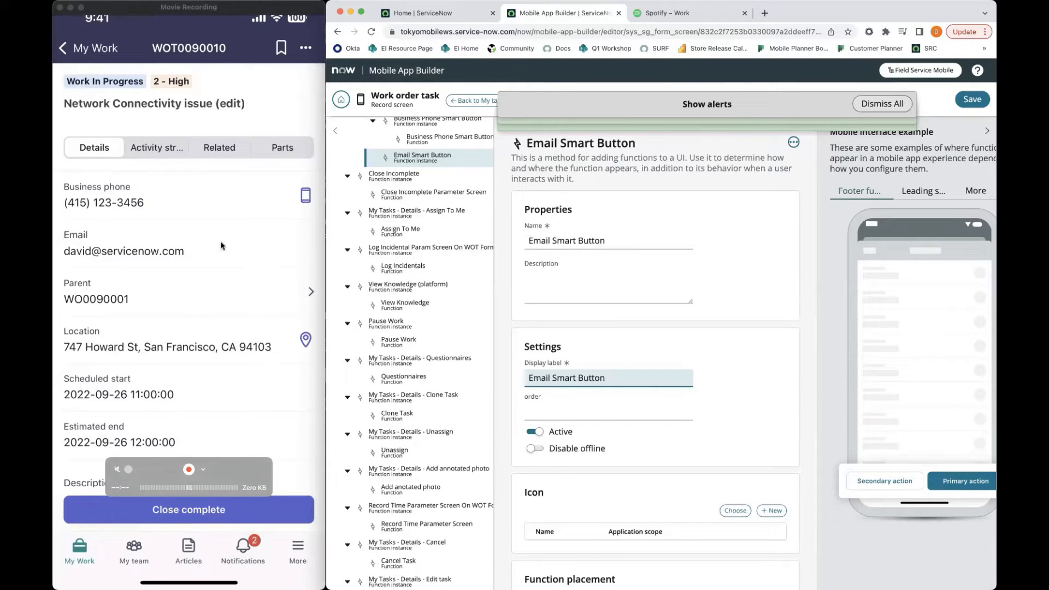
# Place the function instance on the Email field dot-walked through Opened by (opened_by.email)
pyautogui.scroll(-3, 736, 356)
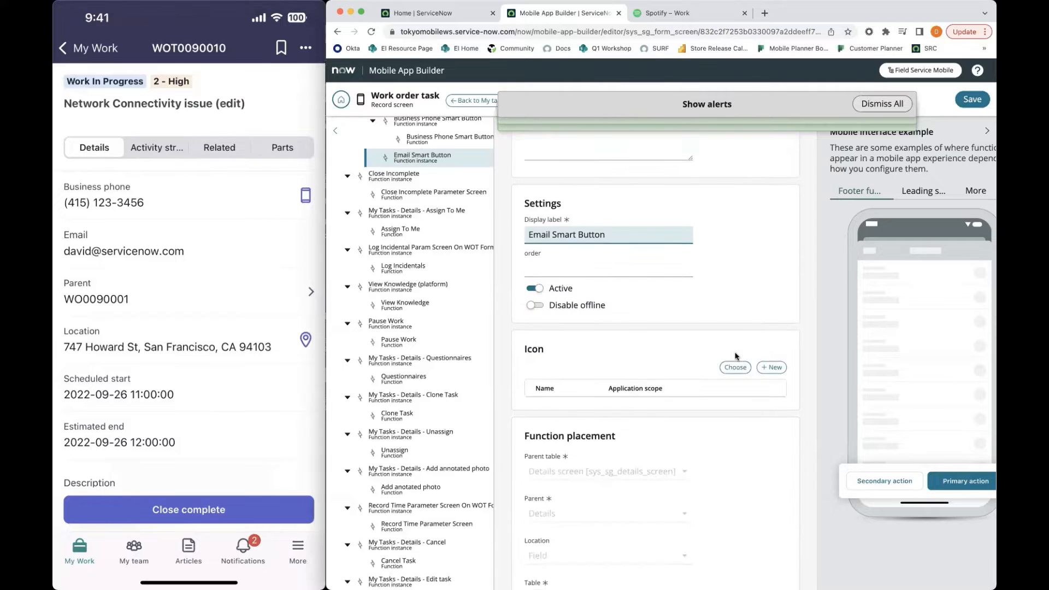
pyautogui.scroll(-3, 736, 356)
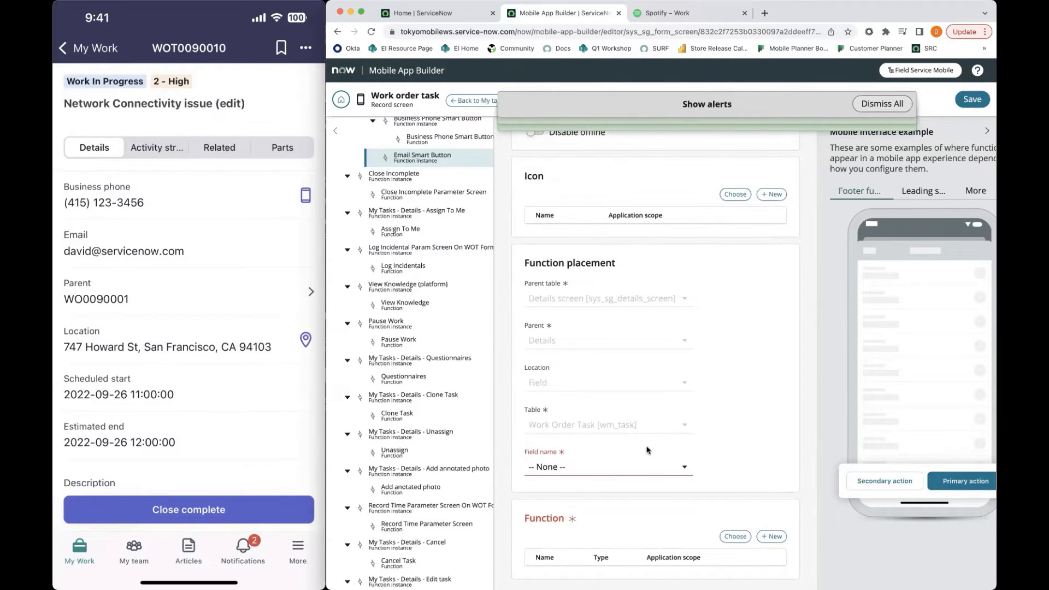
pyautogui.click(631, 467)
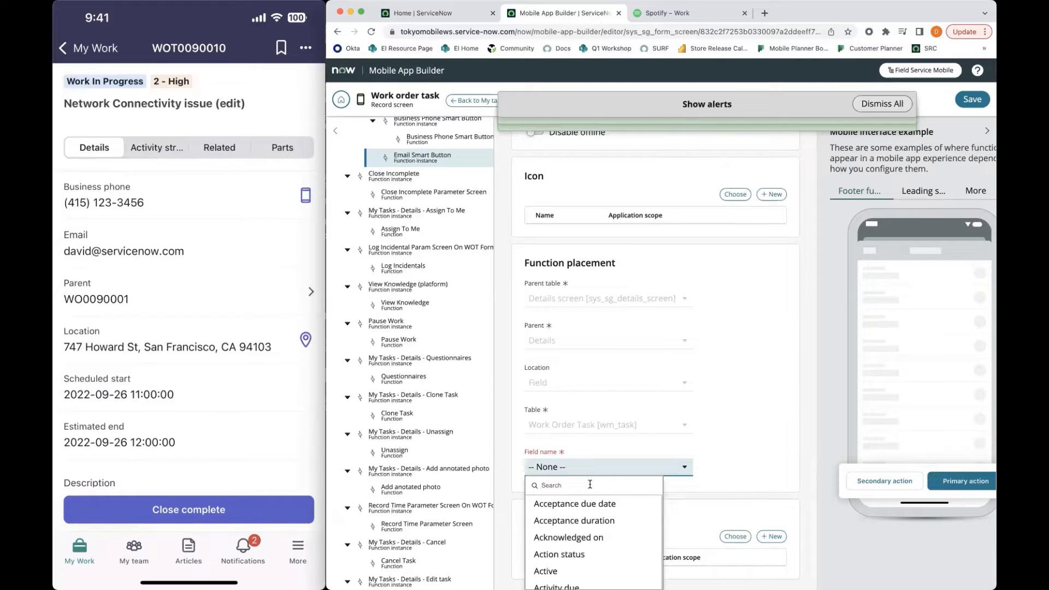
pyautogui.write('opened')
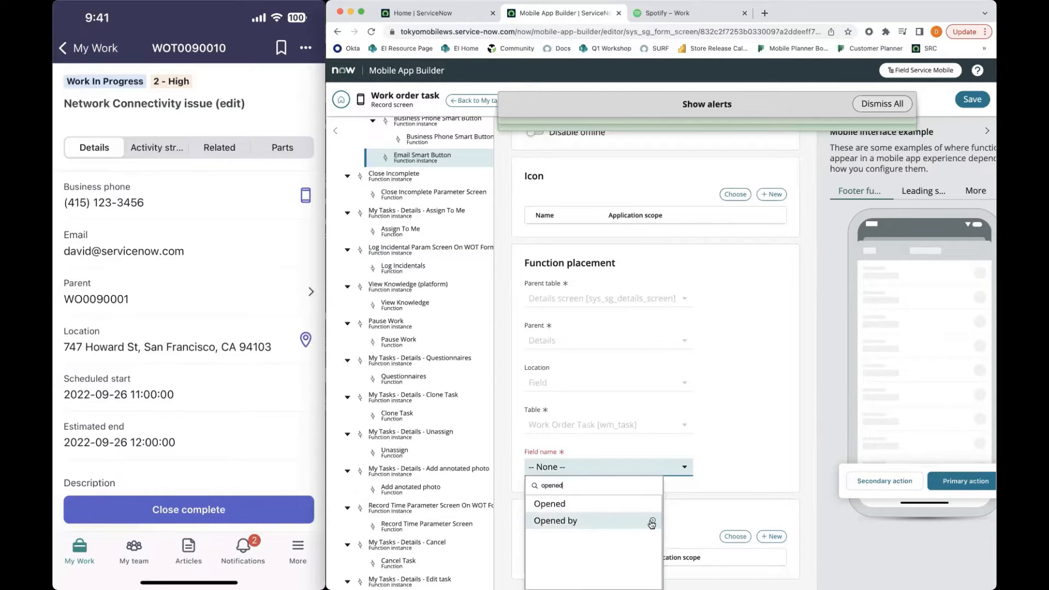
pyautogui.click(652, 522)
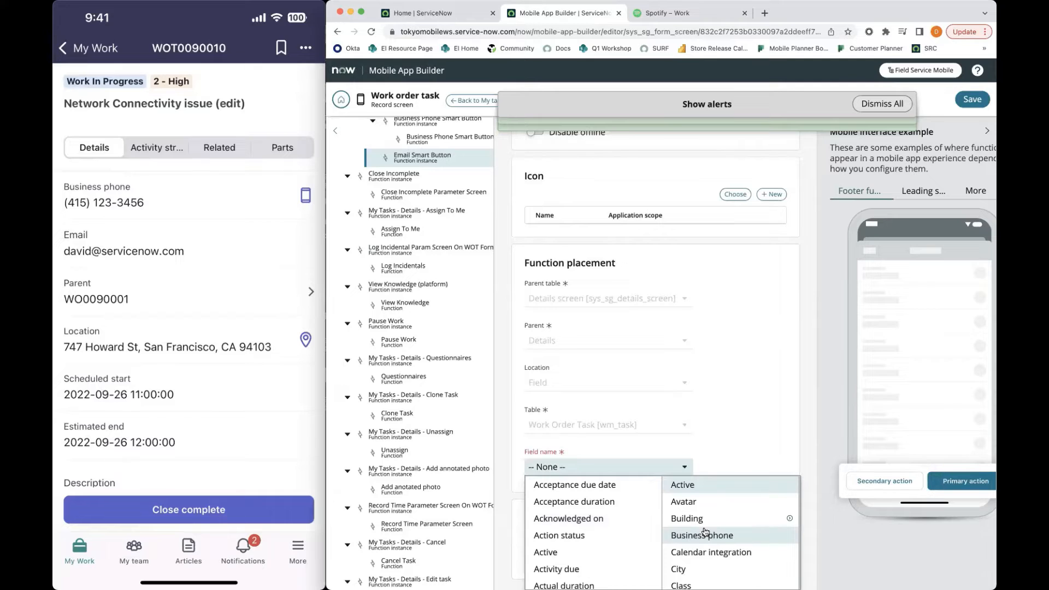
pyautogui.scroll(-1, 704, 531)
pyautogui.scroll(-8, 704, 531)
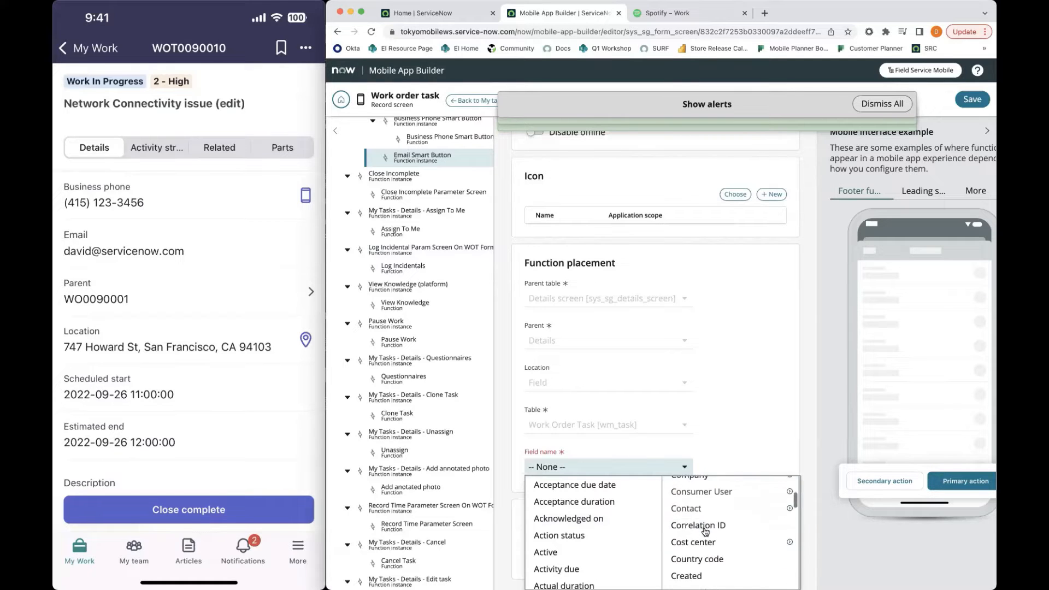
pyautogui.scroll(-1, 704, 531)
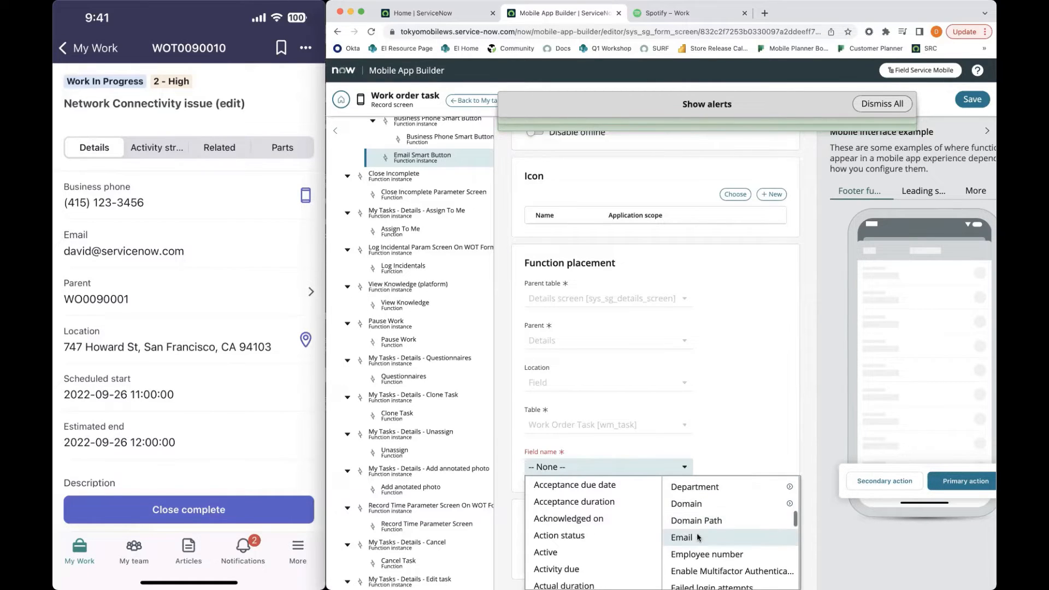
pyautogui.click(697, 533)
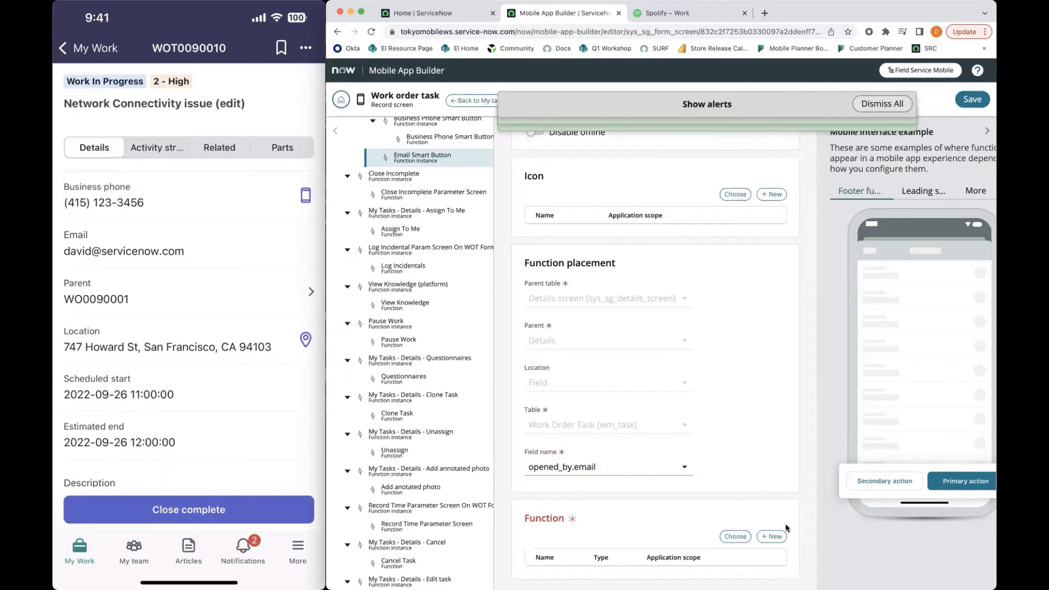
# Create a new function for the instance and name it Email Smart Button
pyautogui.click(772, 537)
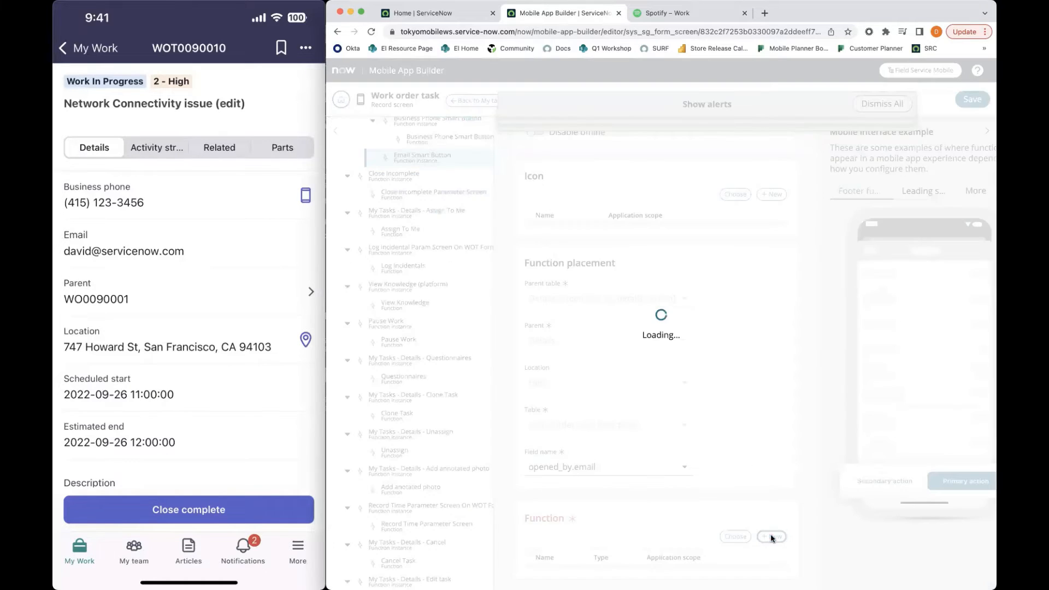
pyautogui.moveTo(589, 234); pyautogui.dragTo(485, 238)
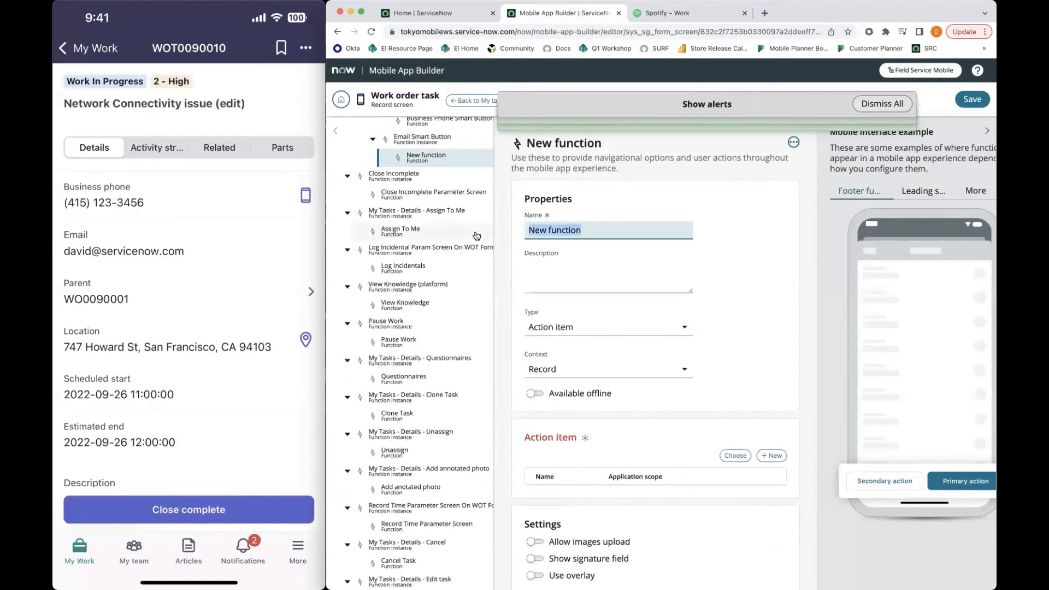
pyautogui.write('Email Smart Butt')
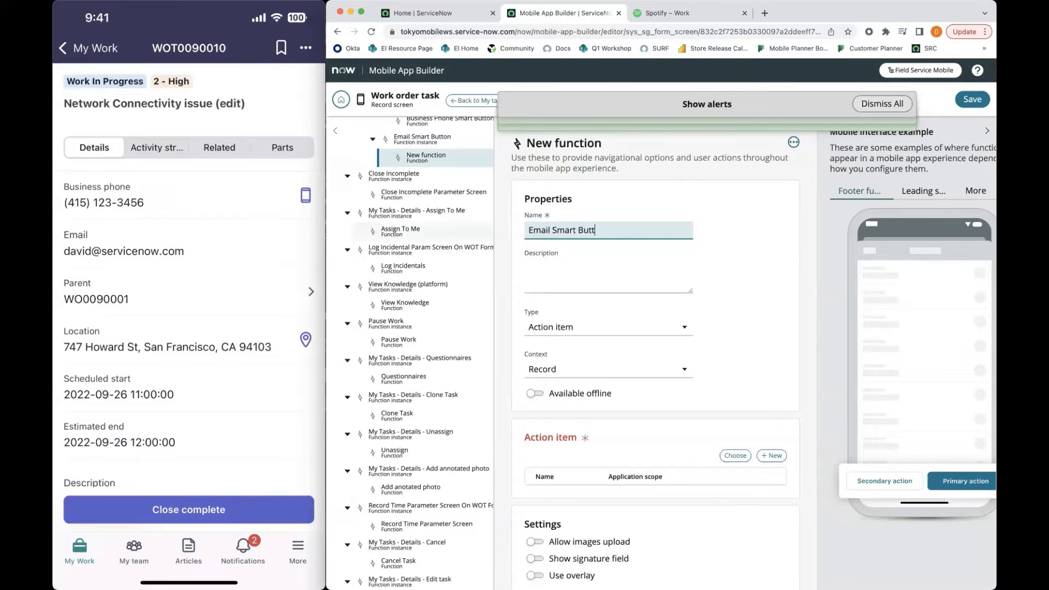
pyautogui.write('on')
# Set the Email Smart Button function's type to Email
pyautogui.scroll(-3, 693, 375)
pyautogui.scroll(1, 693, 376)
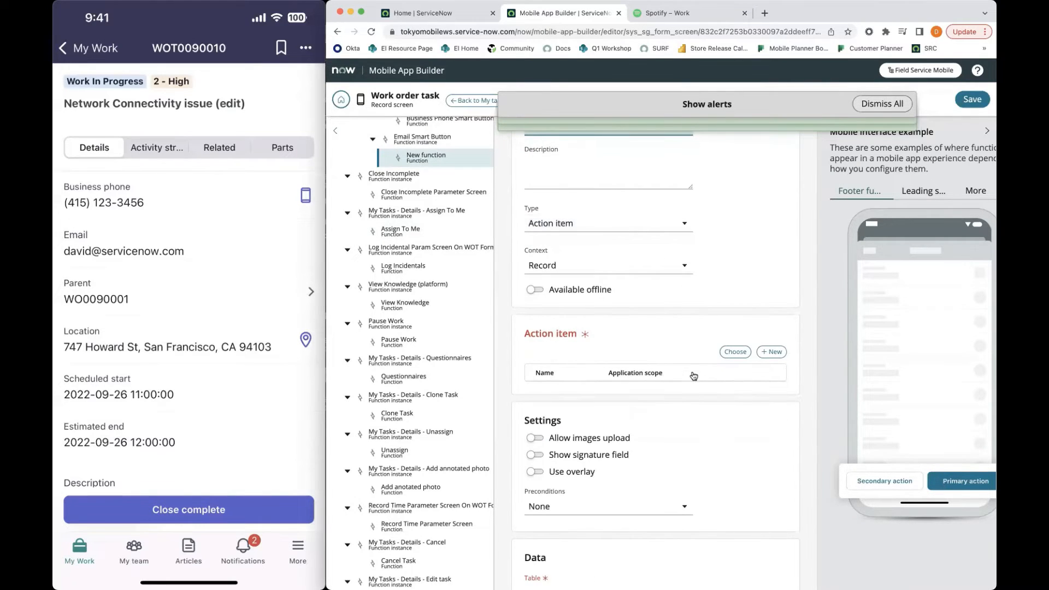
pyautogui.scroll(1, 693, 375)
pyautogui.click(567, 271)
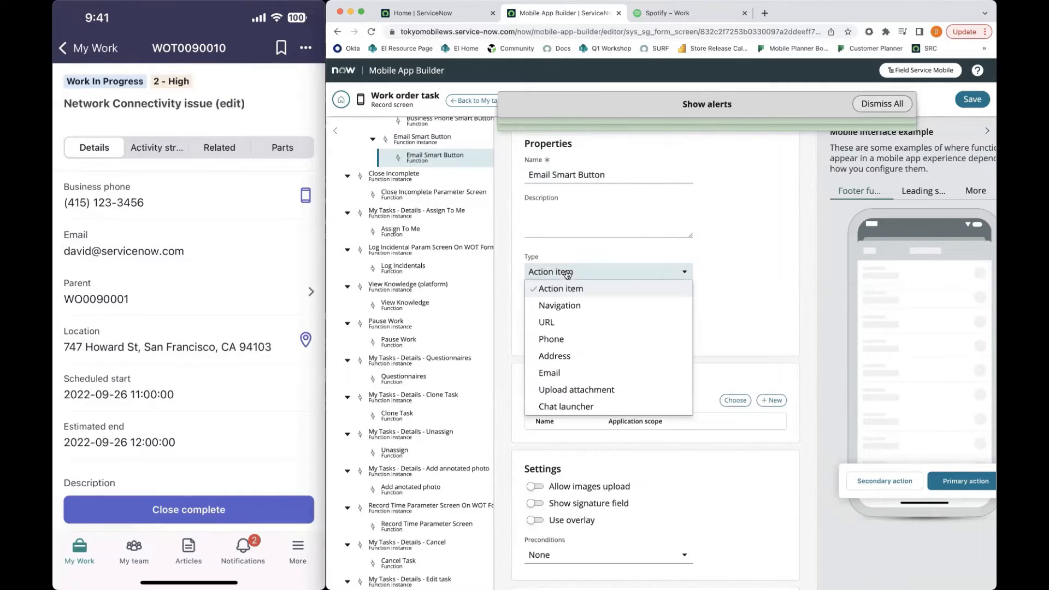
pyautogui.click(571, 373)
pyautogui.scroll(-1, 691, 361)
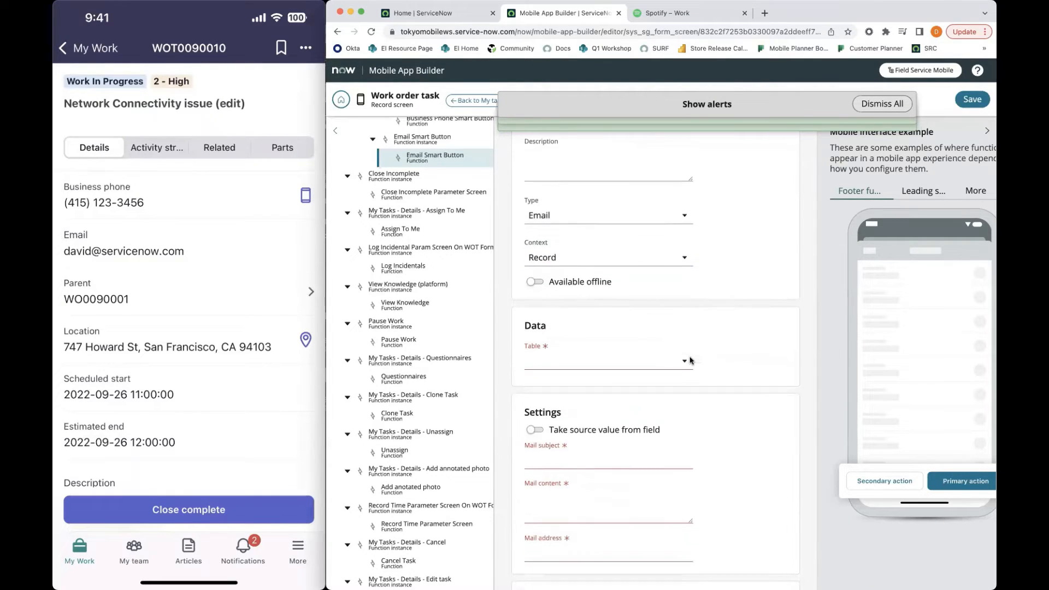
# Set the function's data table to Work Order Task [wm_task]
pyautogui.scroll(2, 691, 361)
pyautogui.scroll(-1, 691, 361)
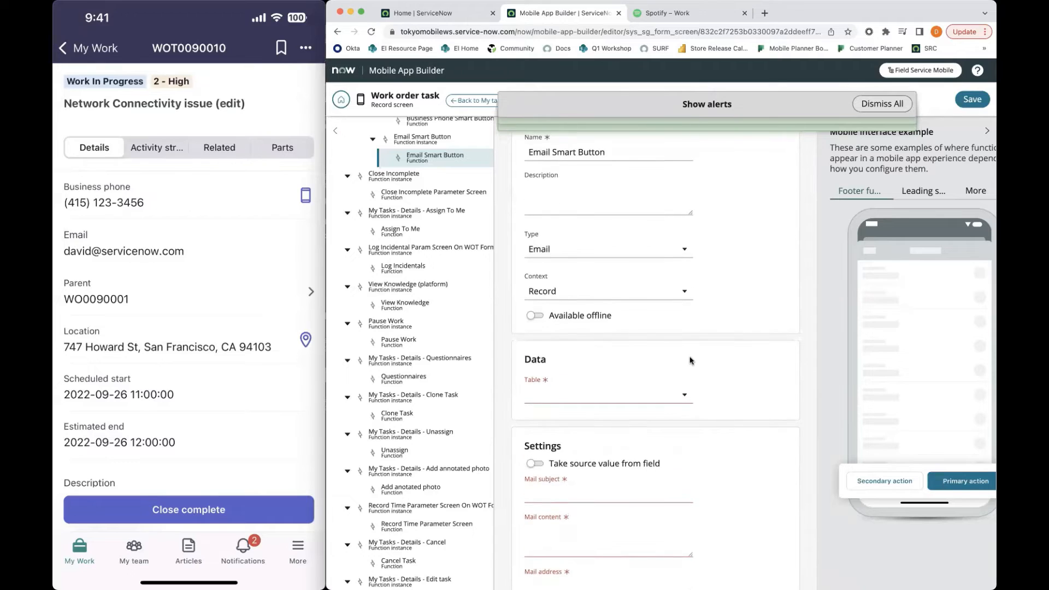
pyautogui.scroll(-2, 691, 360)
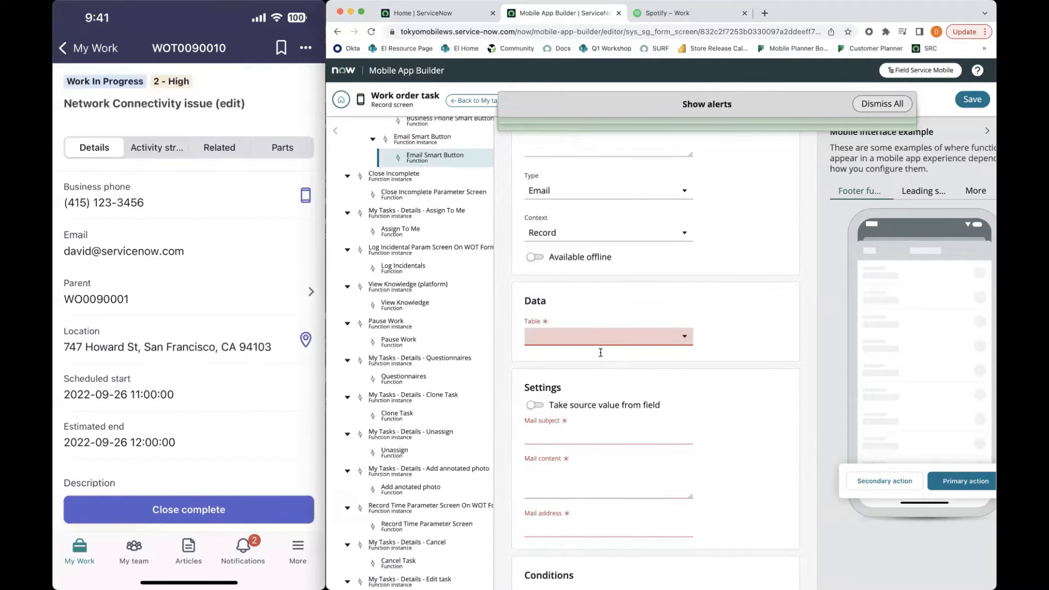
pyautogui.click(600, 349)
pyautogui.write('wm_task')
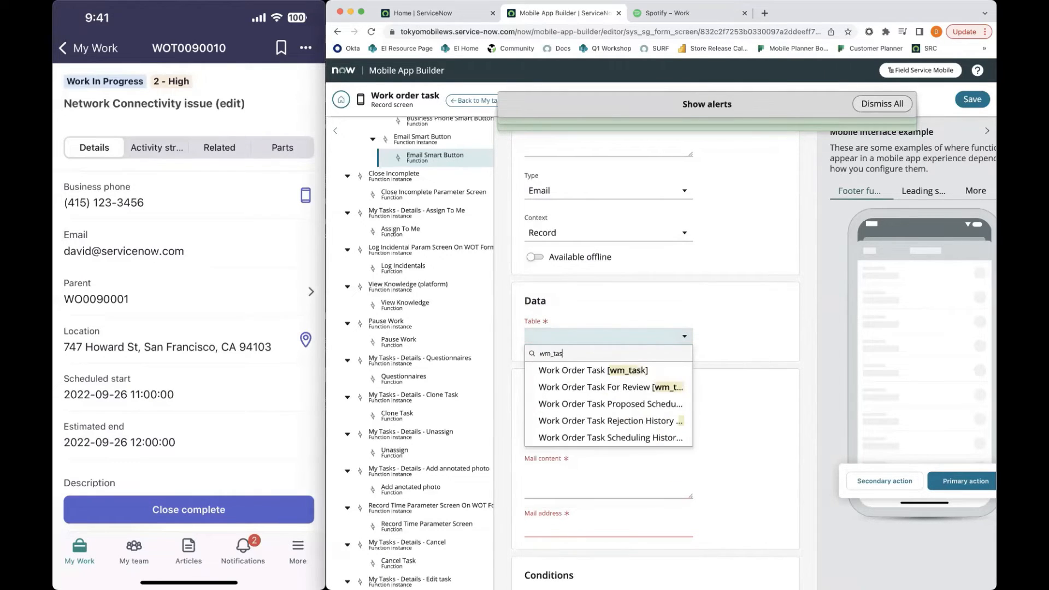
pyautogui.click(598, 370)
# Make the function take its source value from the Email field dot-walked through Opened by (opened_by.email)
pyautogui.scroll(-1, 604, 410)
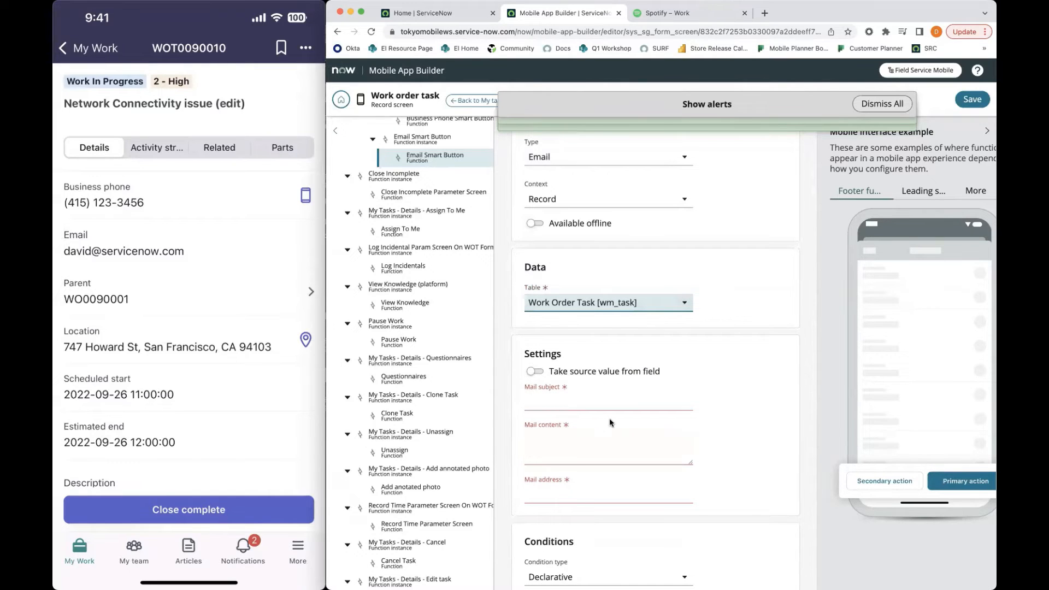
pyautogui.click(540, 371)
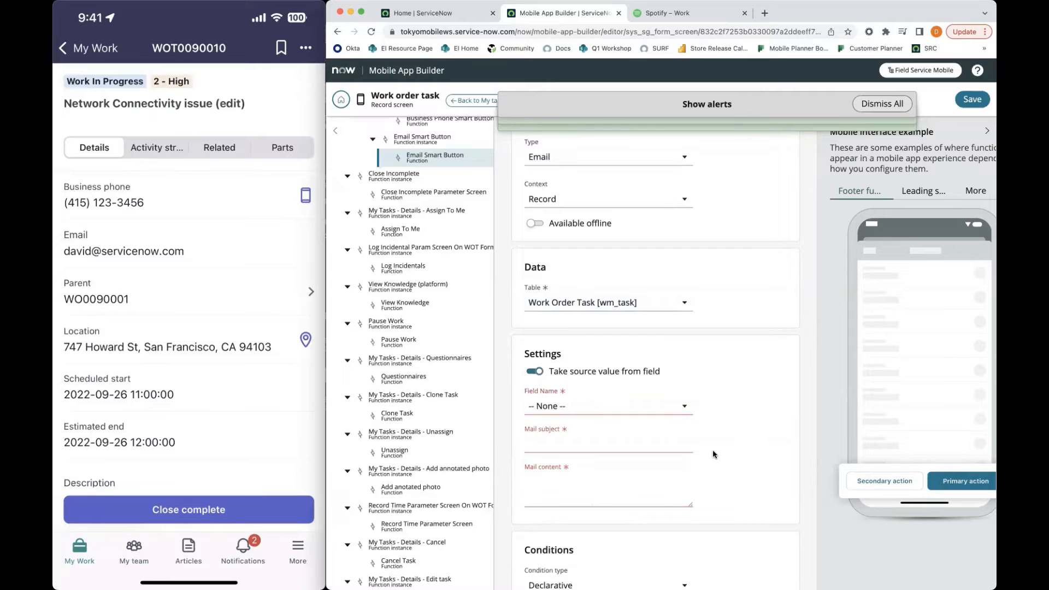
pyautogui.scroll(-1, 571, 388)
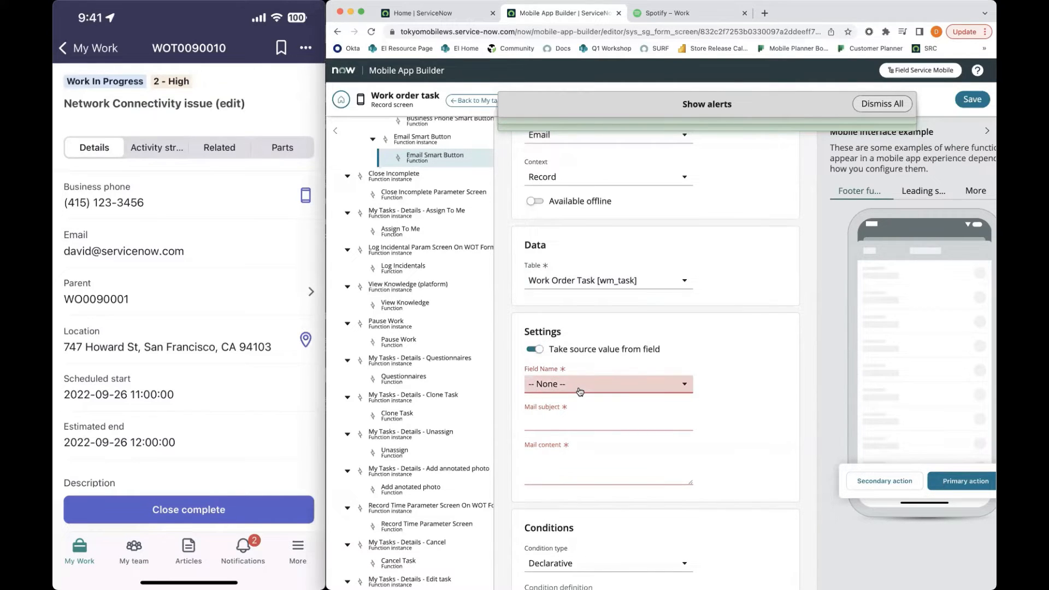
pyautogui.click(580, 388)
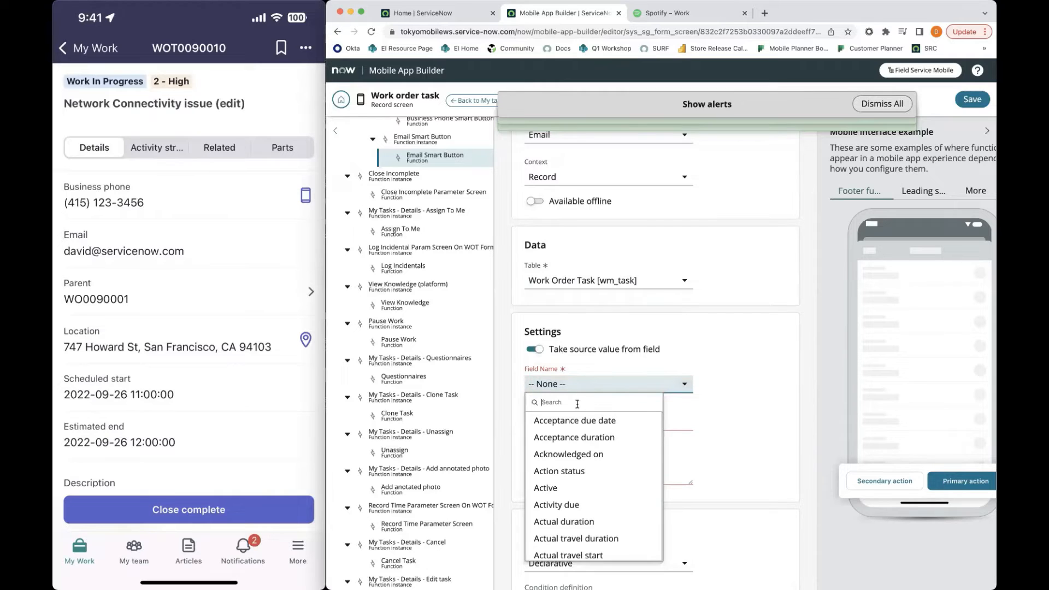
pyautogui.moveTo(127, 246)
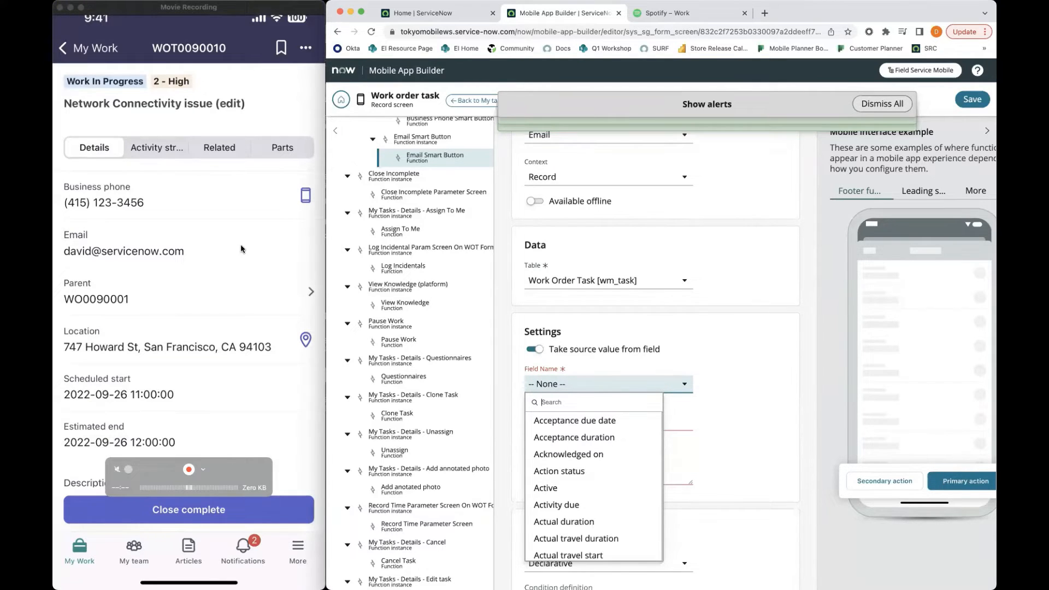
pyautogui.write('opened')
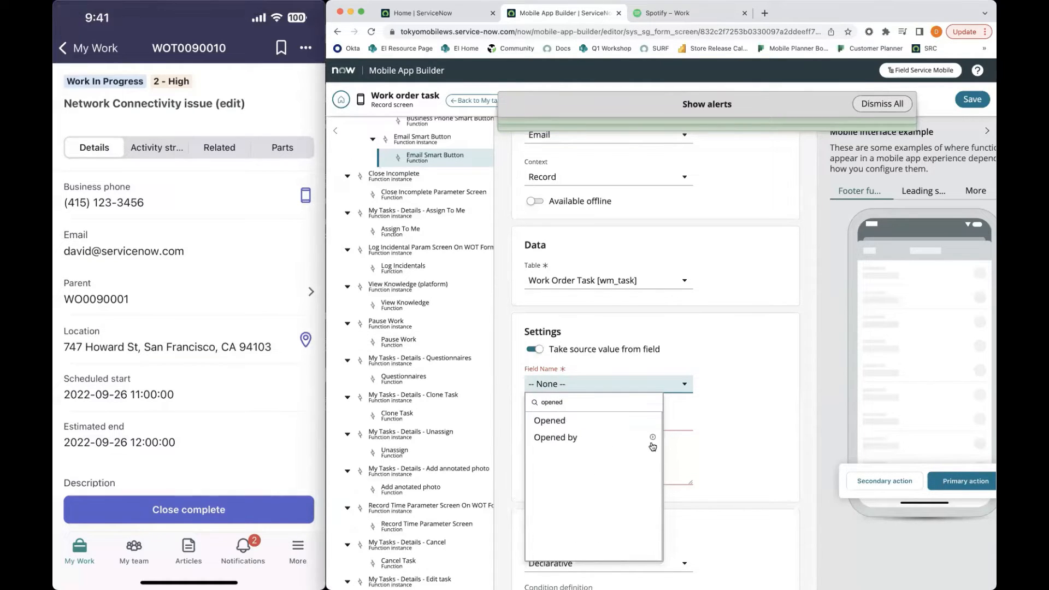
pyautogui.click(653, 438)
pyautogui.scroll(-2, 720, 464)
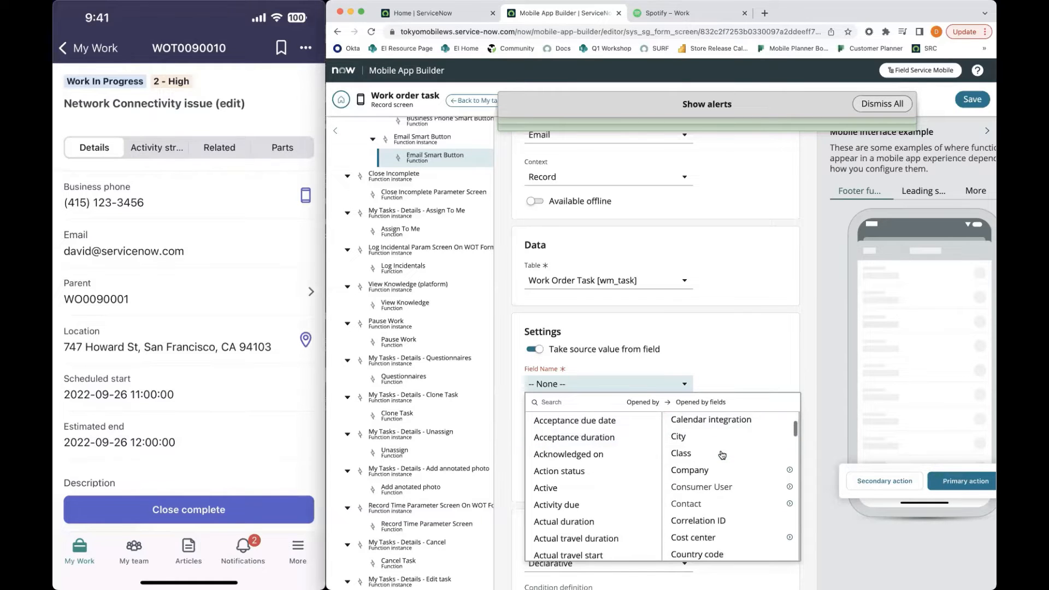
pyautogui.scroll(-3, 720, 481)
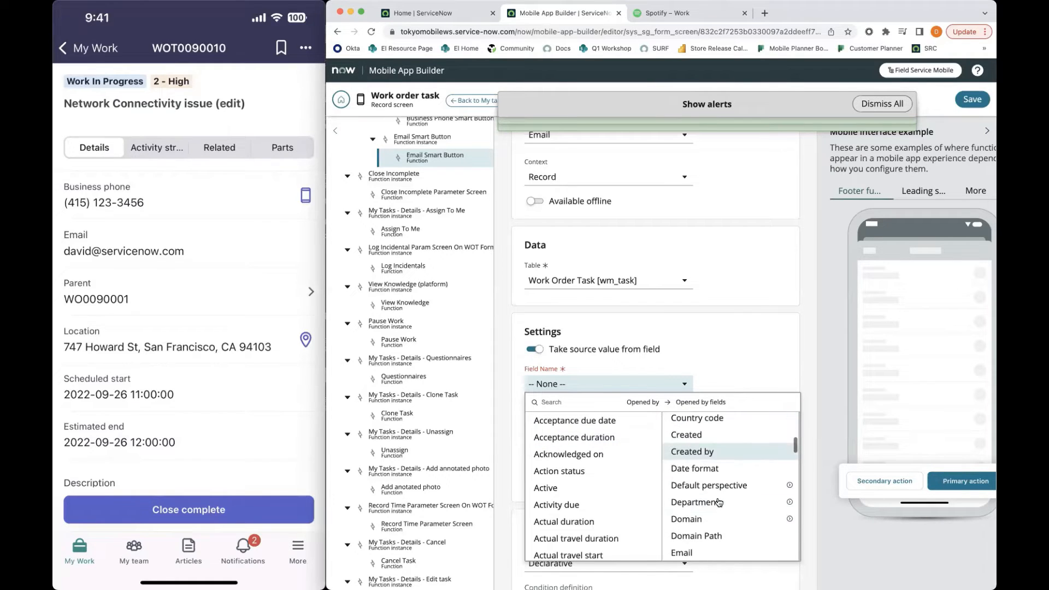
pyautogui.click(684, 554)
# Set the mail subject to "ServiceNow Network issue" and the mail content to "Hello,"
pyautogui.click(640, 421)
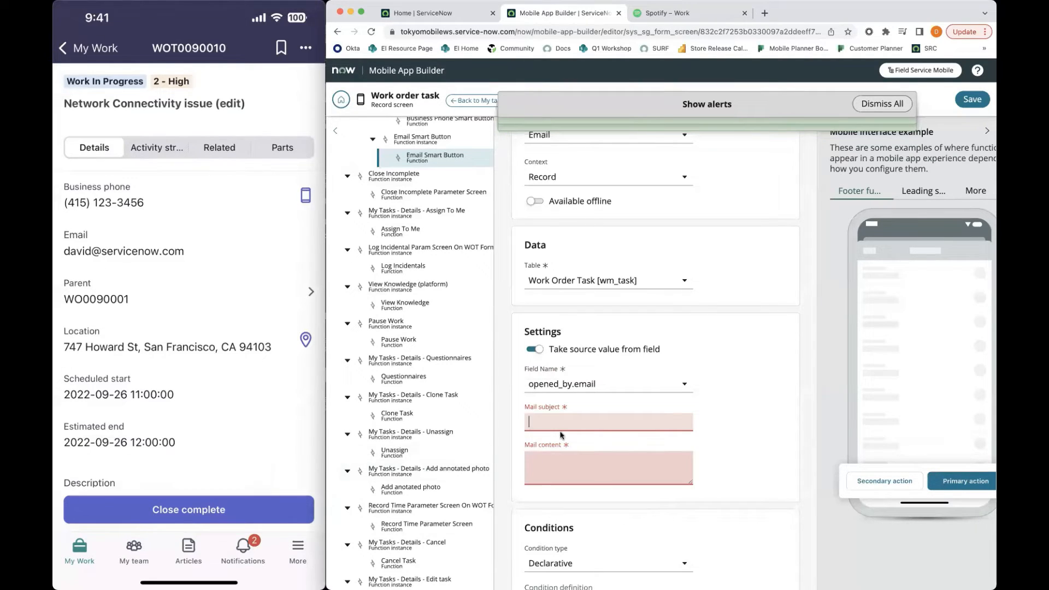
pyautogui.click(553, 461)
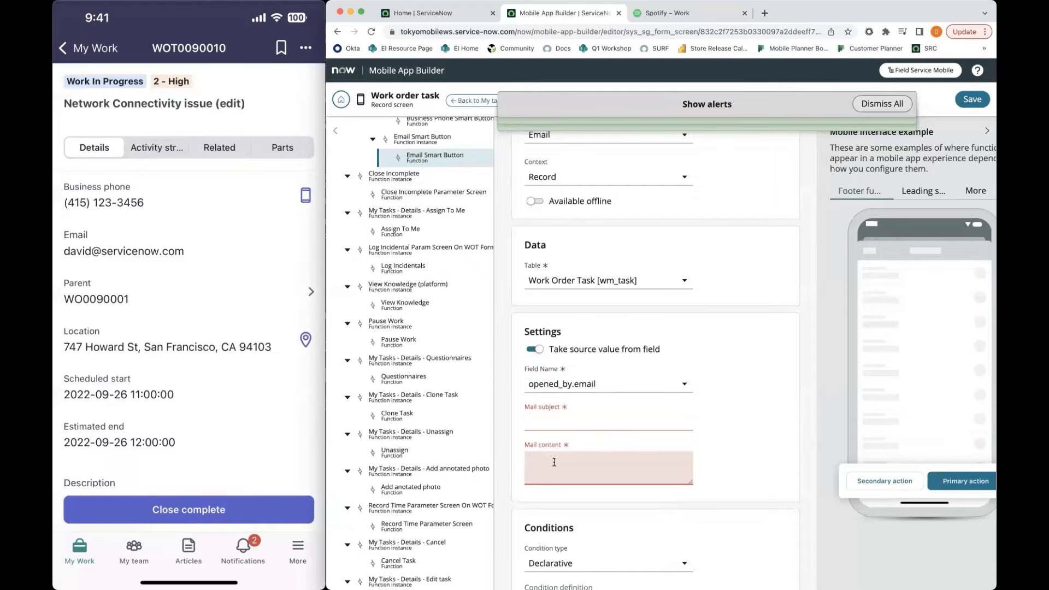
pyautogui.click(559, 417)
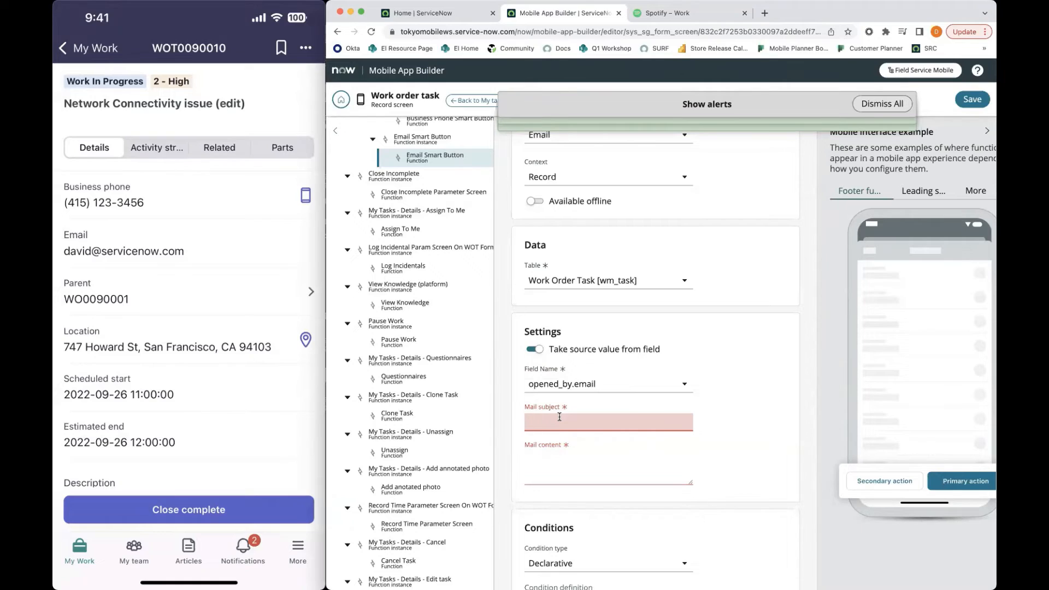
pyautogui.write('ServiceNow')
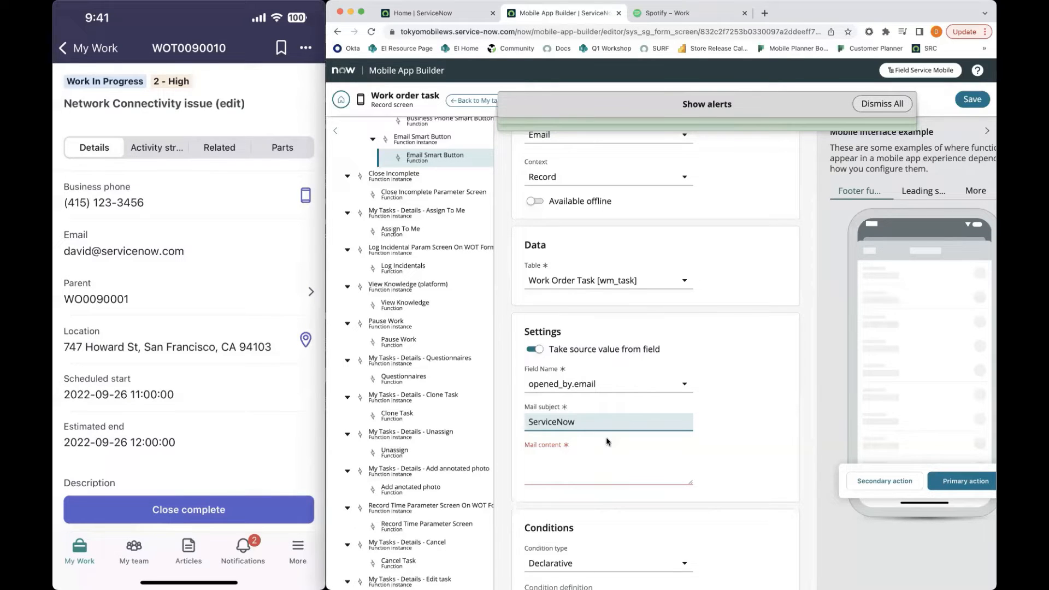
pyautogui.write('Network issue')
pyautogui.click(587, 468)
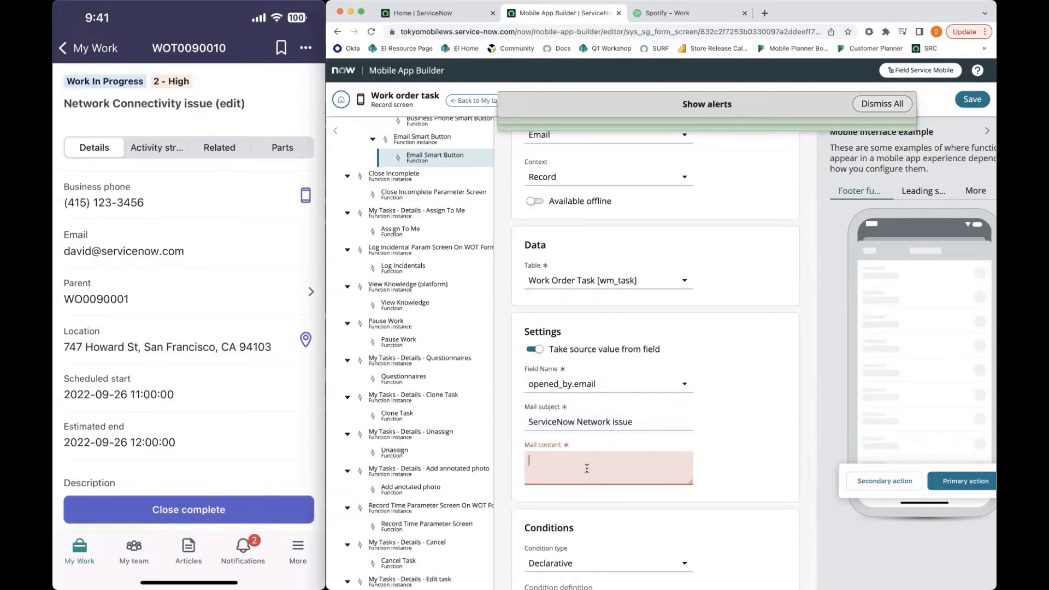
pyautogui.write('Hi')
pyautogui.click(749, 464)
# Save the Email Smart Button function and dismiss all alerts
pyautogui.scroll(-2, 719, 462)
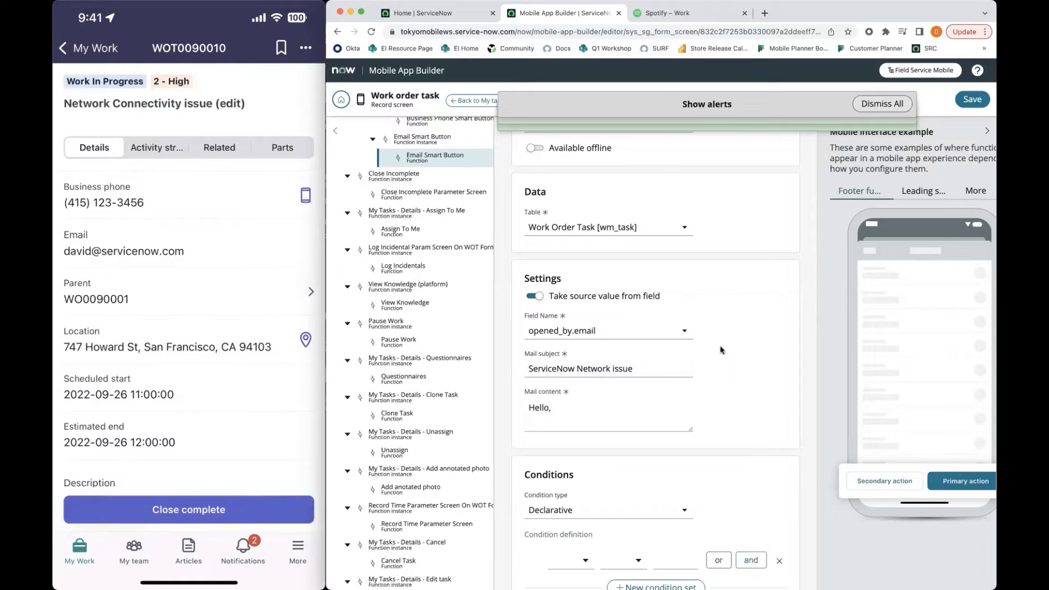
pyautogui.scroll(1, 765, 273)
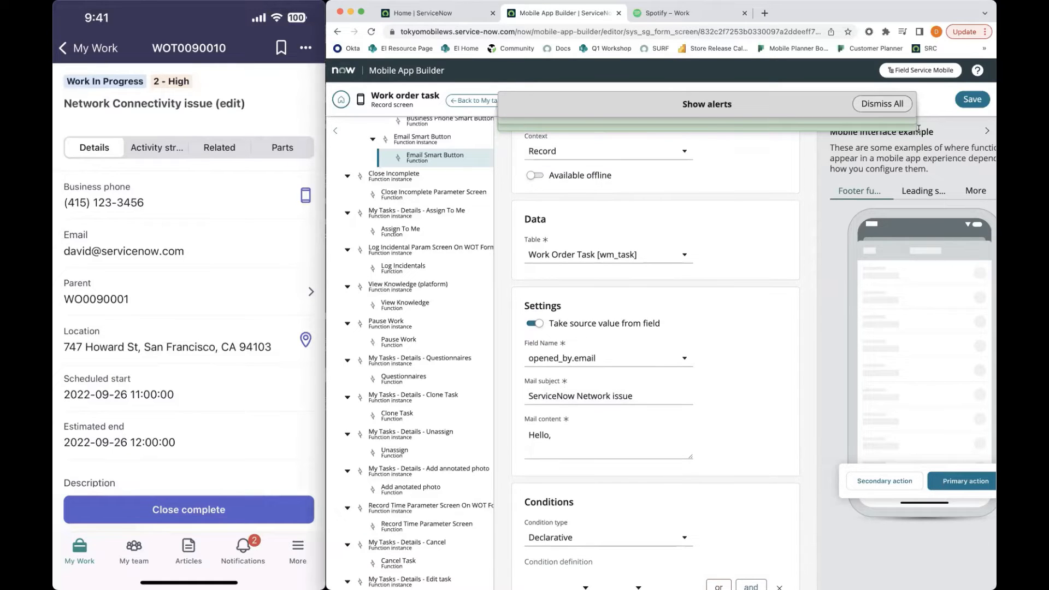
pyautogui.click(970, 98)
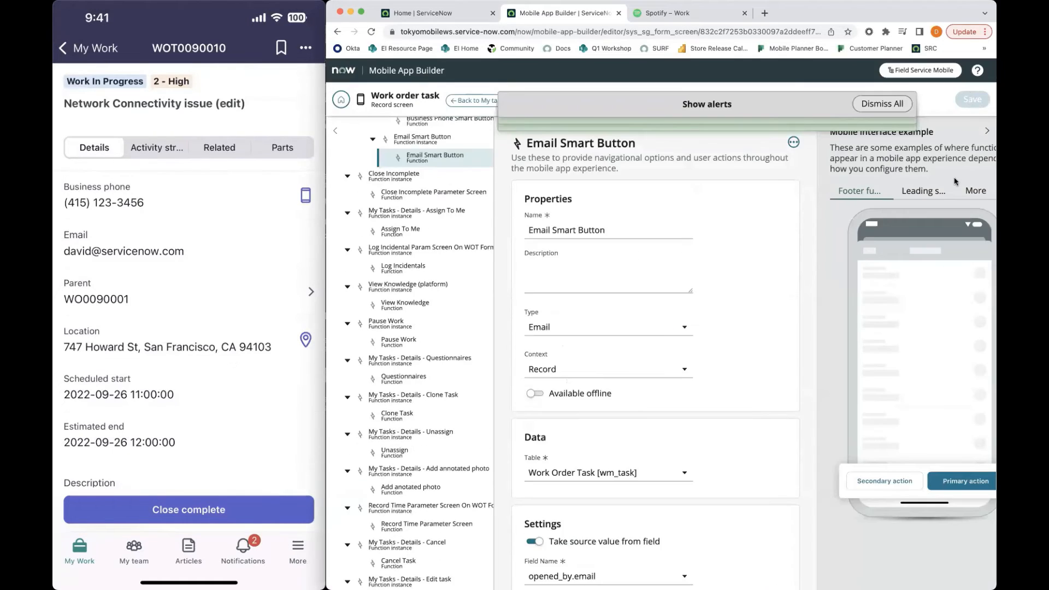
pyautogui.scroll(-7, 783, 330)
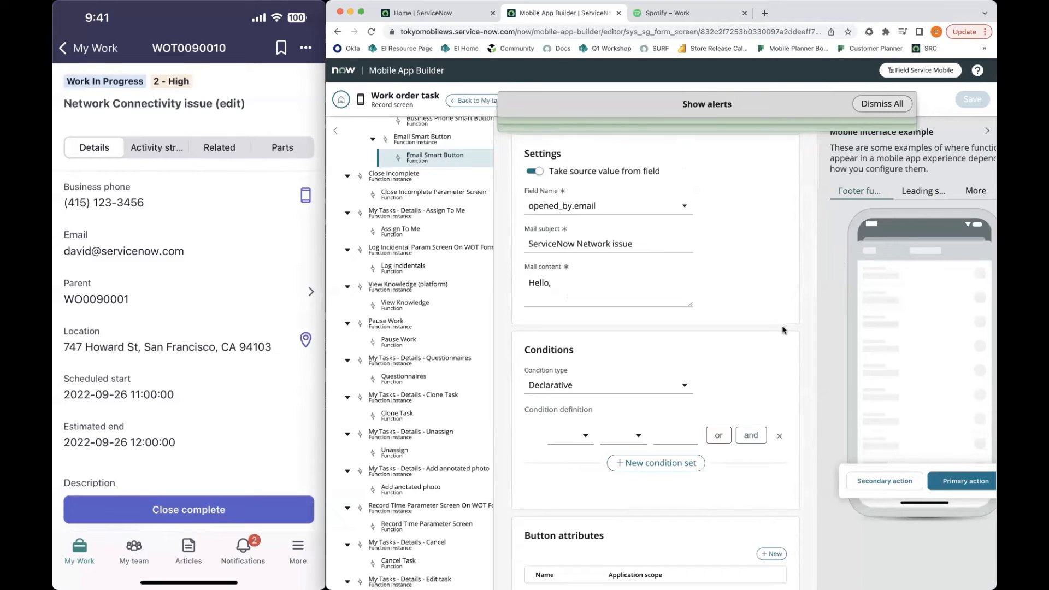
pyautogui.scroll(1, 782, 330)
pyautogui.scroll(1, 782, 329)
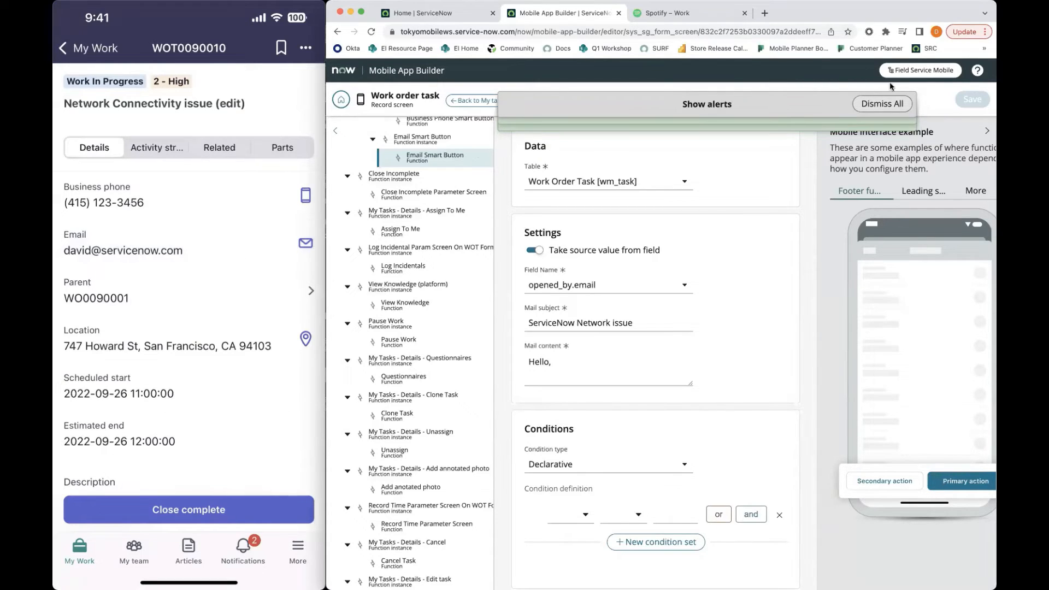
pyautogui.click(881, 104)
# Open the Details screen from the configuration tree and review its screen fields and field function instances
pyautogui.scroll(5, 422, 240)
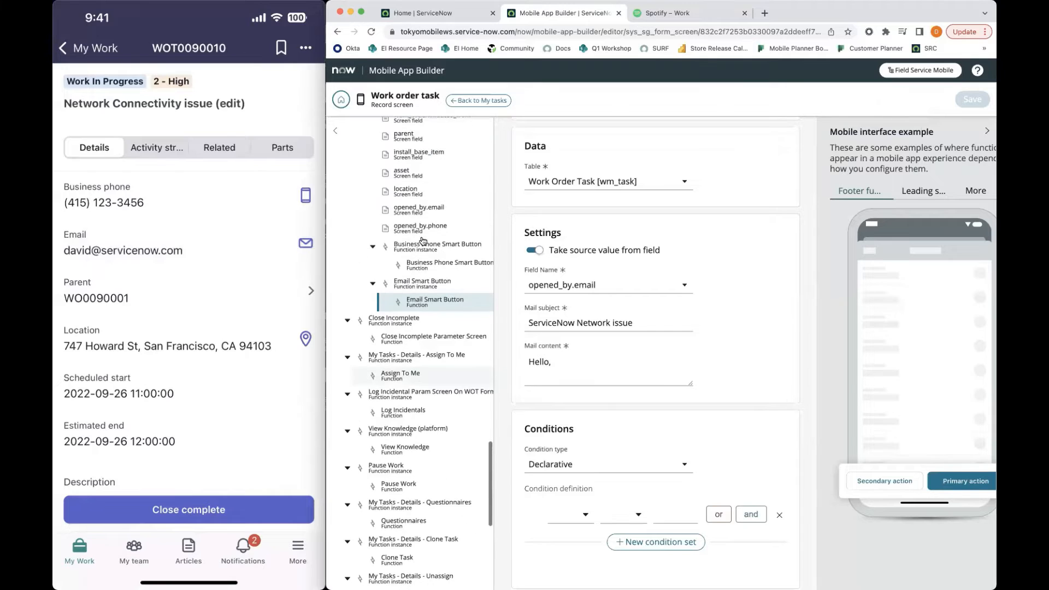
pyautogui.scroll(7, 422, 241)
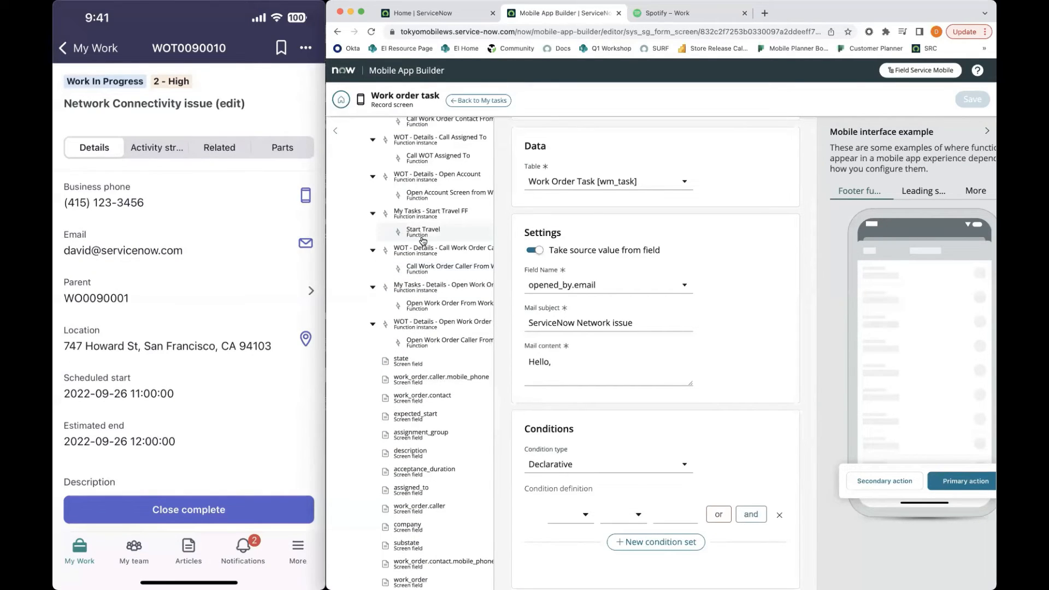
pyautogui.scroll(3, 423, 240)
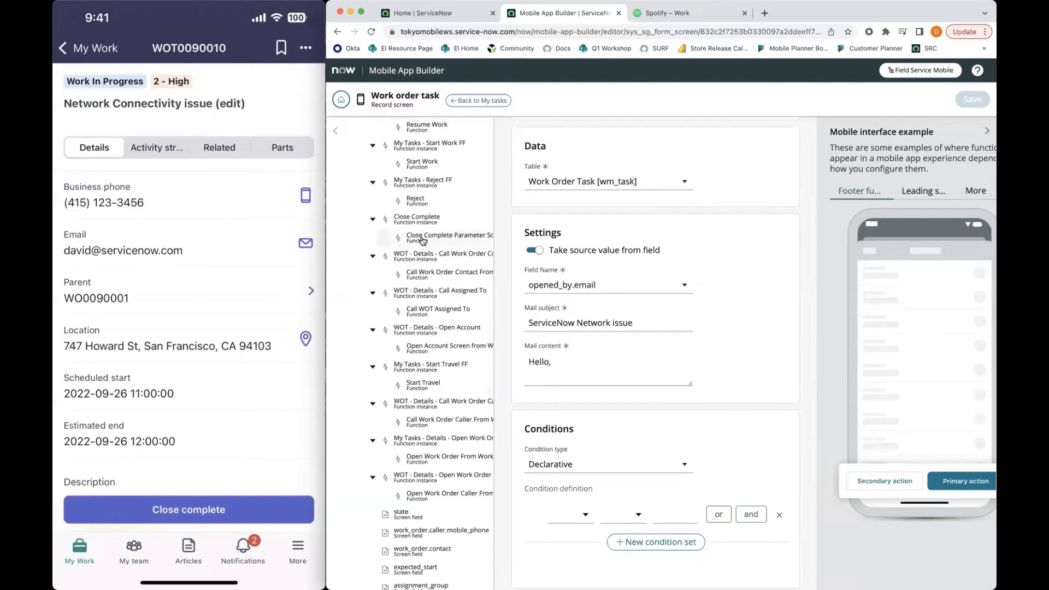
pyautogui.scroll(6, 422, 240)
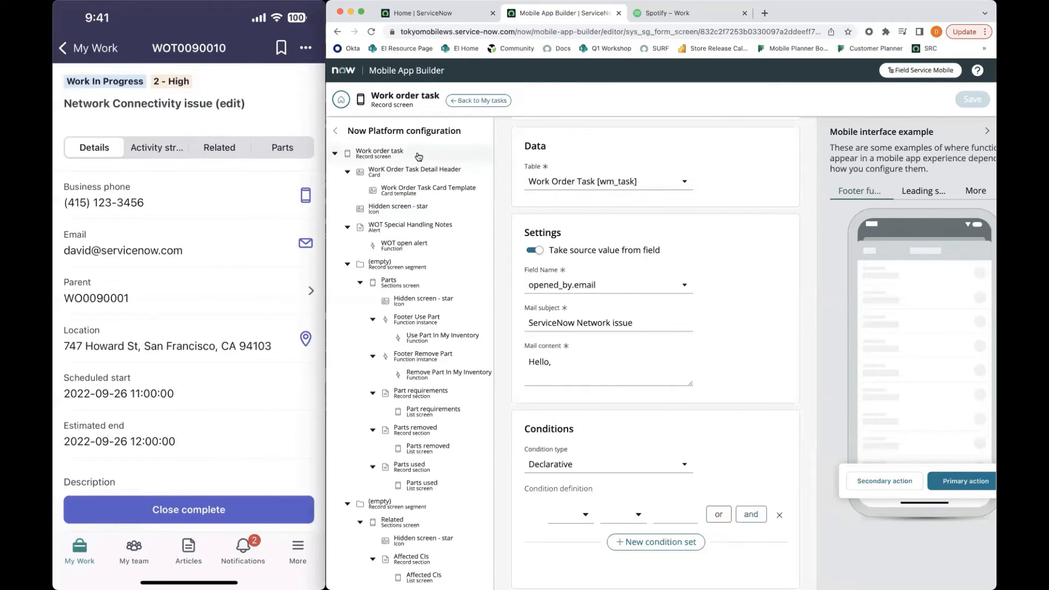
pyautogui.scroll(-1, 421, 298)
pyautogui.scroll(1, 419, 284)
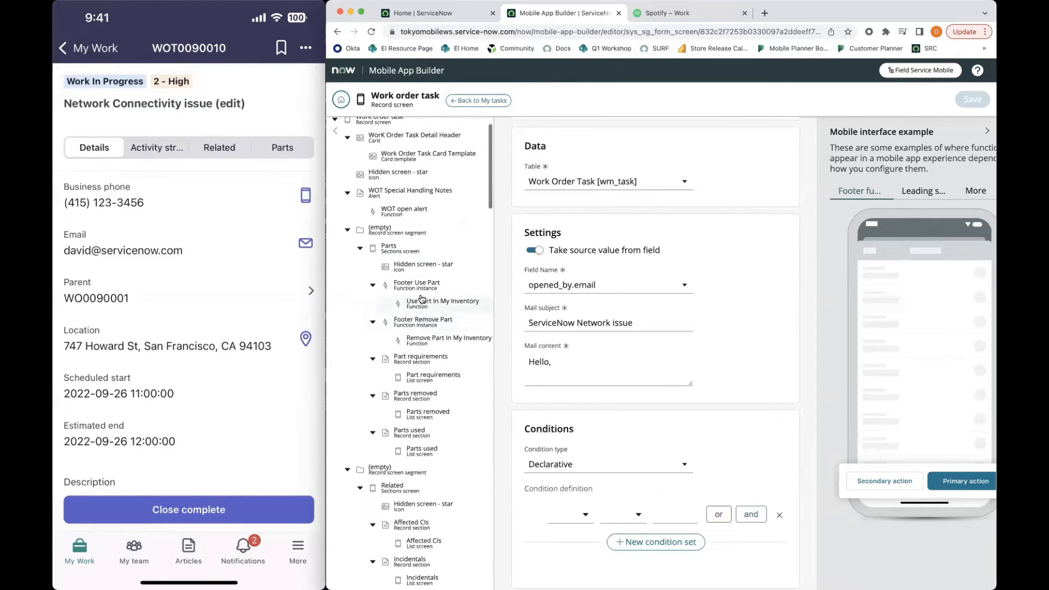
pyautogui.scroll(1, 415, 273)
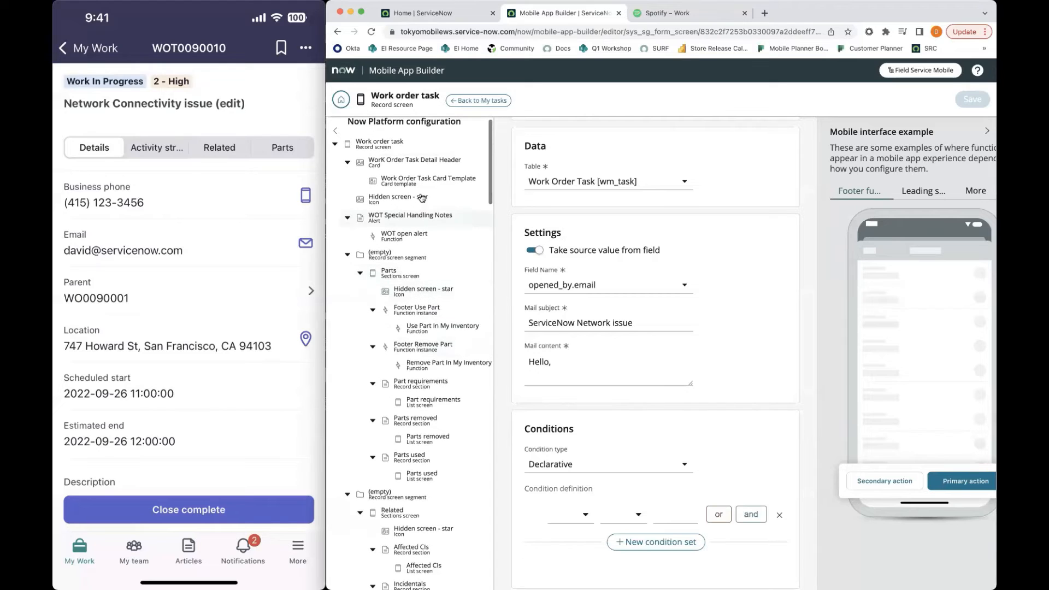
pyautogui.scroll(-8, 413, 289)
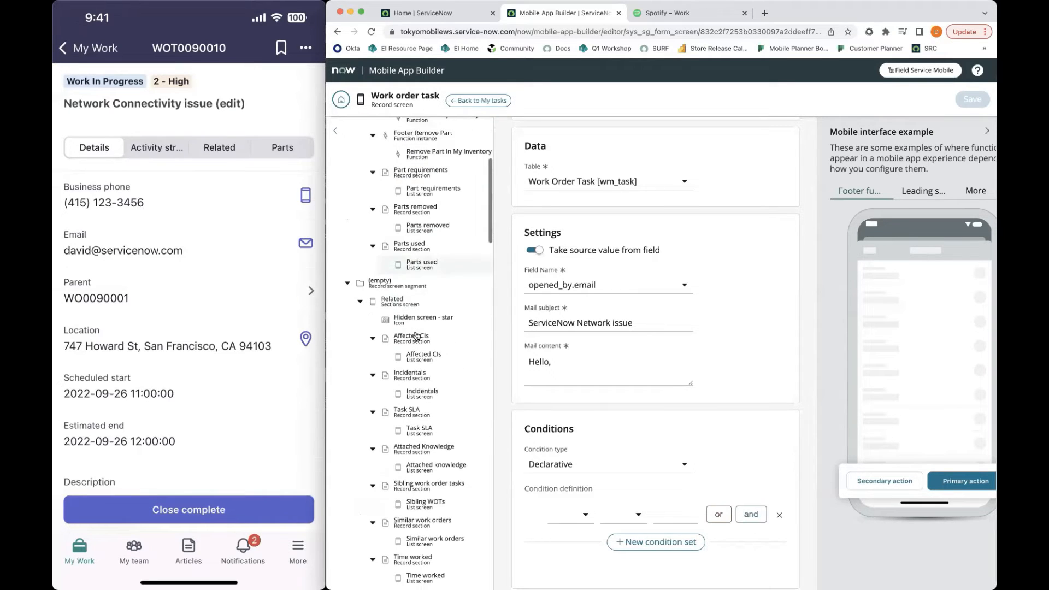
pyautogui.scroll(-2, 418, 320)
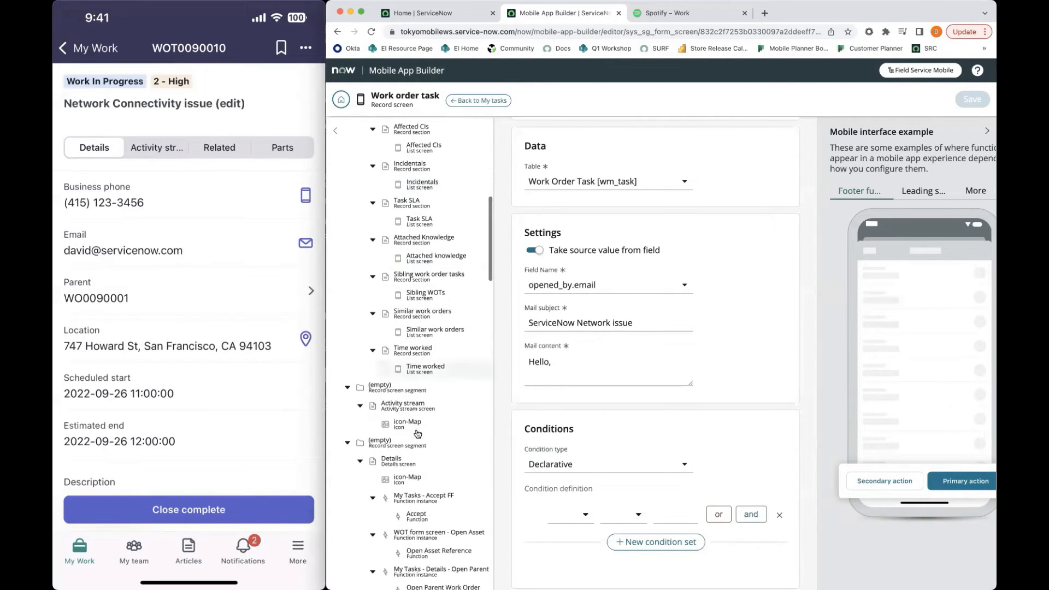
pyautogui.scroll(-1, 431, 434)
pyautogui.click(415, 445)
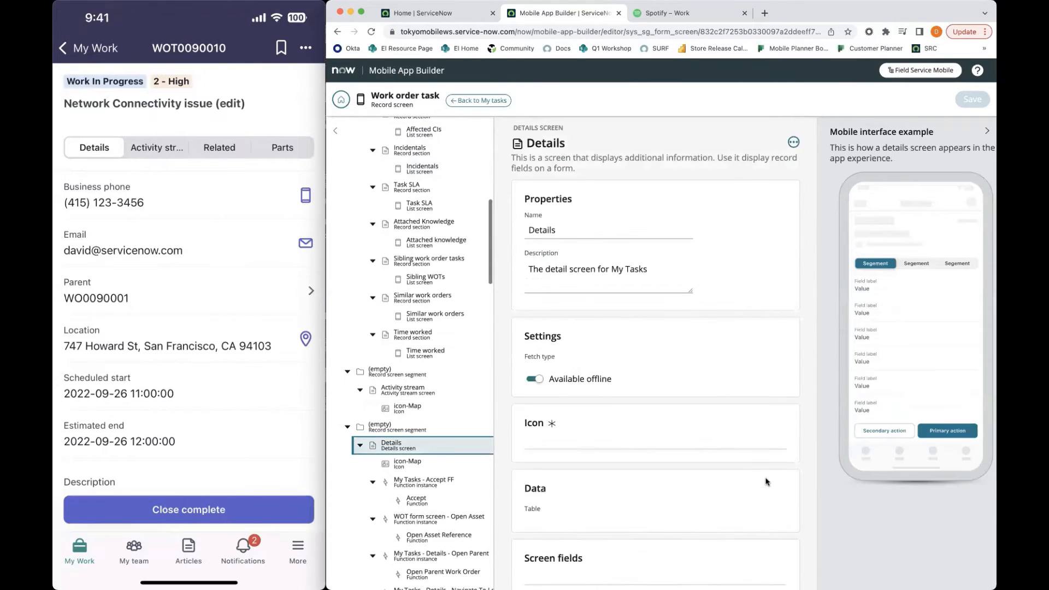
pyautogui.scroll(-5, 767, 481)
pyautogui.scroll(-8, 767, 481)
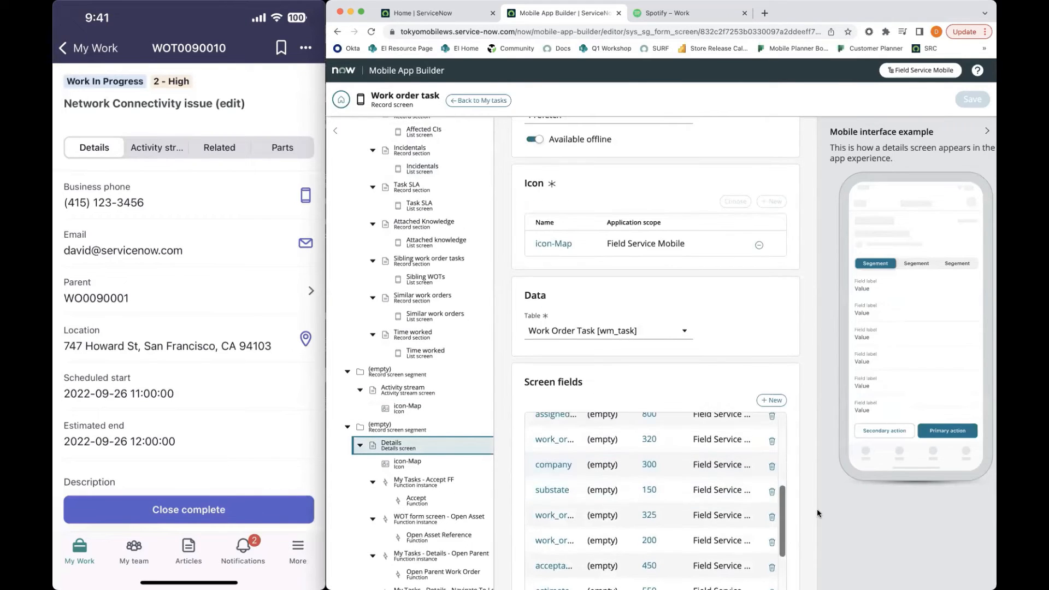
pyautogui.scroll(-10, 813, 481)
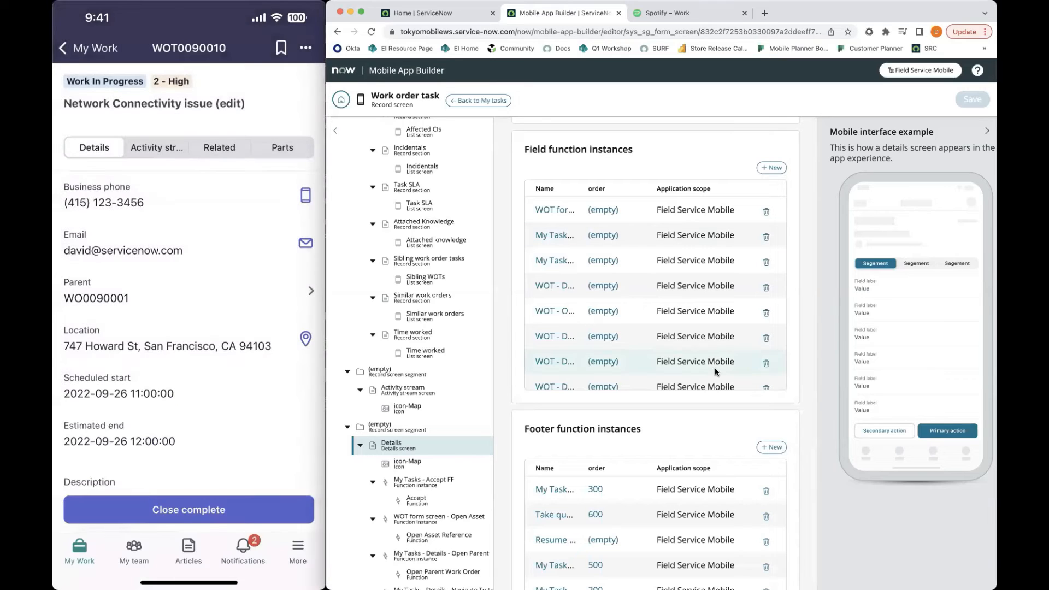
# Review the Details screen's footer function instances and the additional actions offered for the work order task in the mobile app
pyautogui.scroll(-1, 714, 370)
pyautogui.scroll(-2, 714, 370)
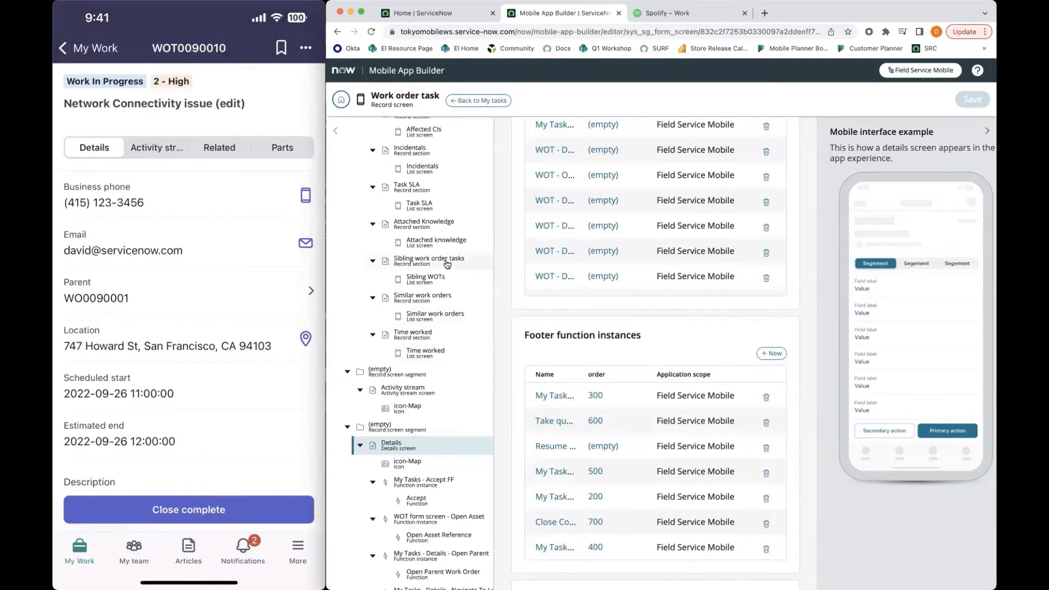
pyautogui.click(306, 49)
pyautogui.click(307, 48)
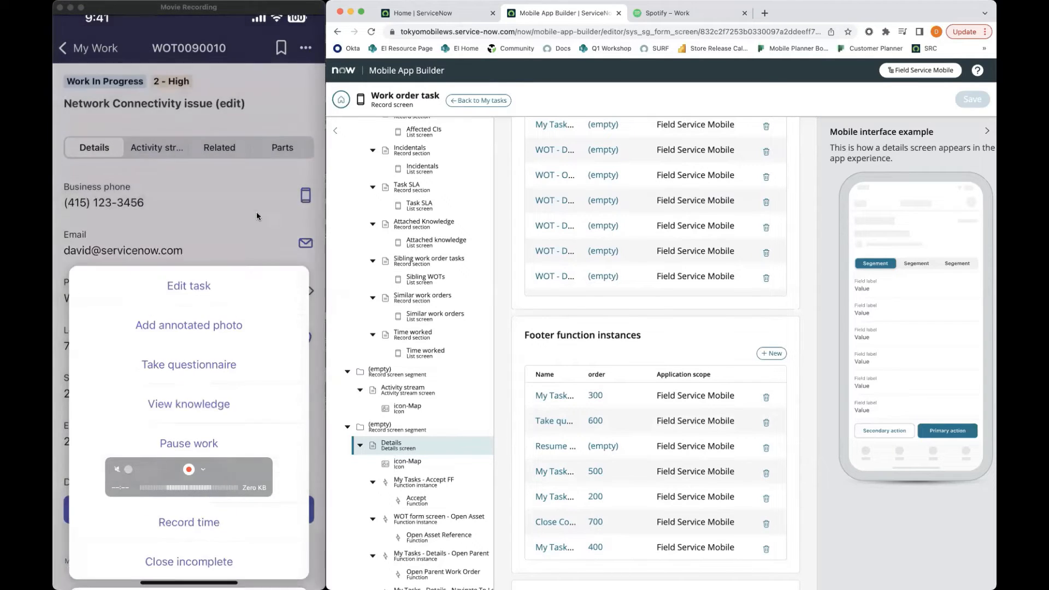
pyautogui.scroll(-2, 261, 347)
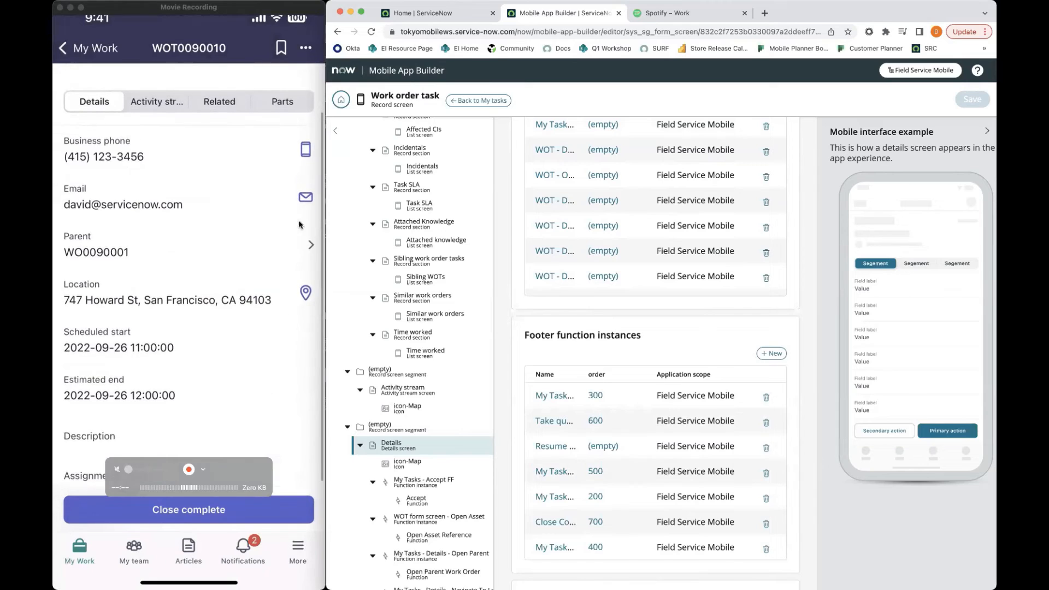
pyautogui.scroll(2, 293, 263)
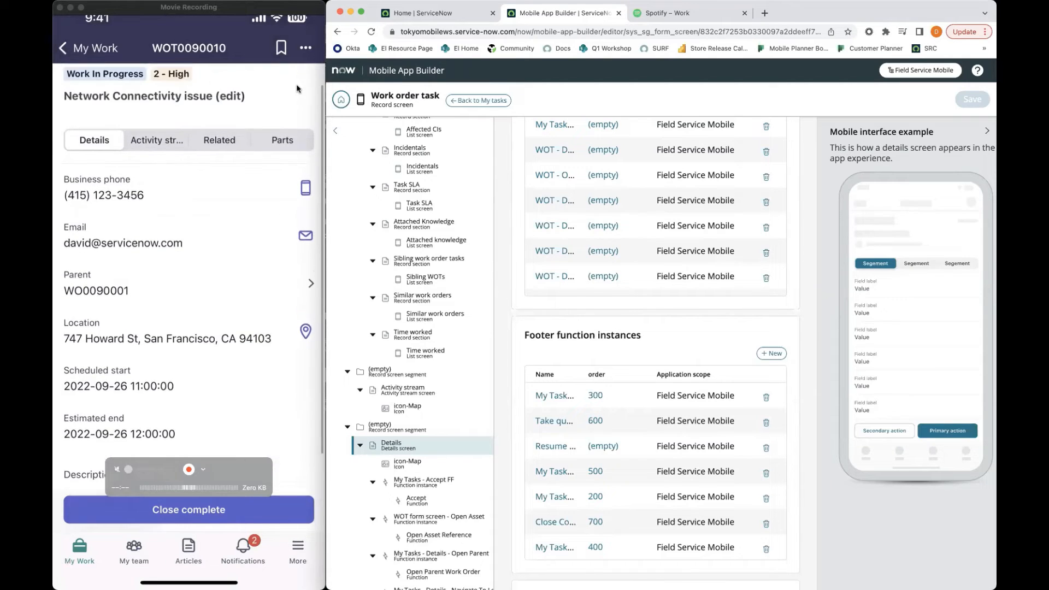
pyautogui.click(306, 49)
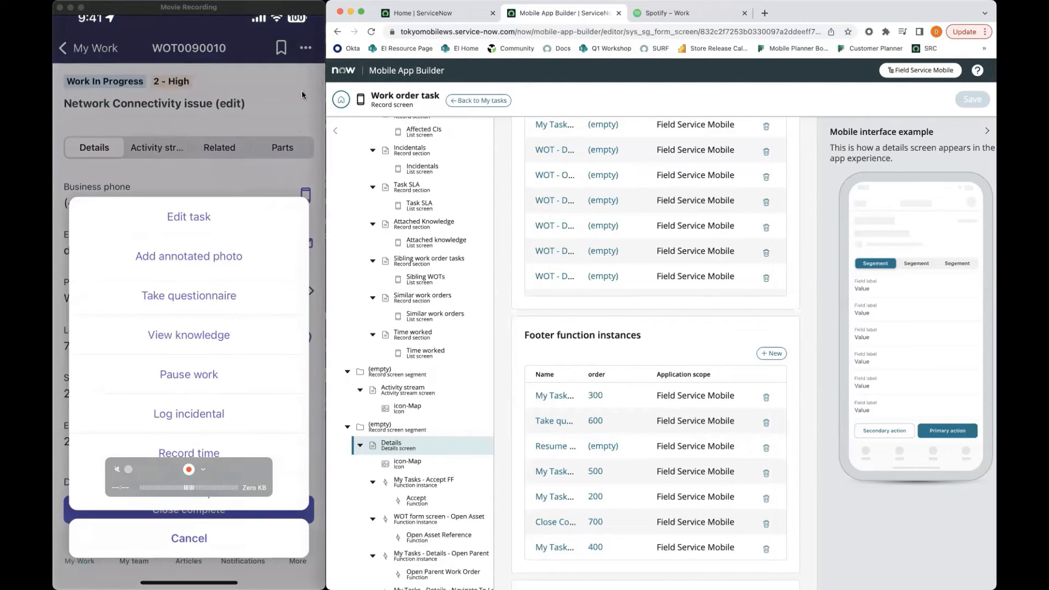
pyautogui.click(292, 161)
# Open the Work order task record screen and add a new top menu function instance
pyautogui.scroll(1, 443, 274)
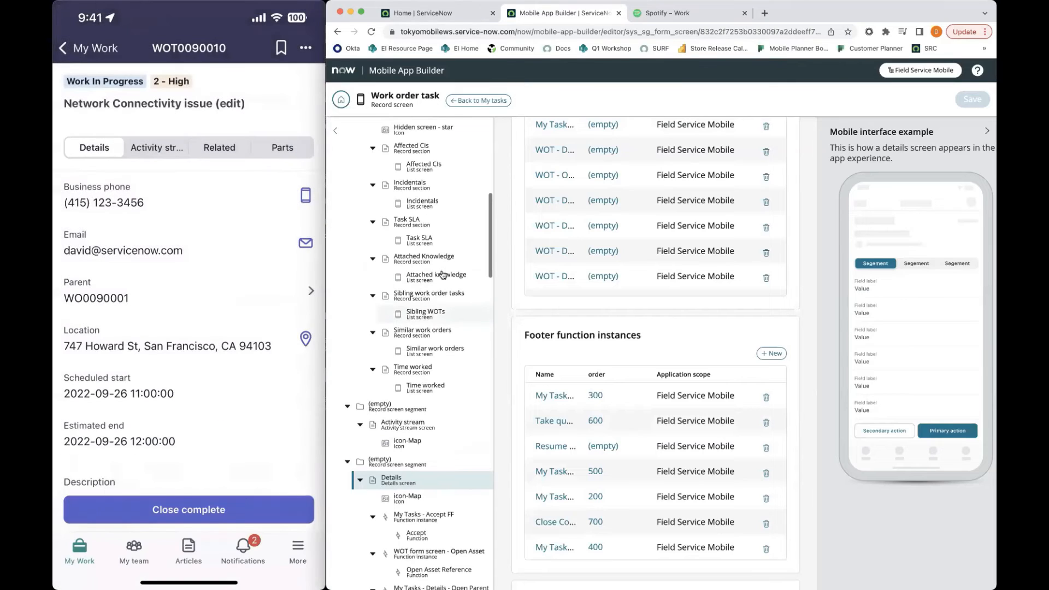
pyautogui.scroll(10, 442, 274)
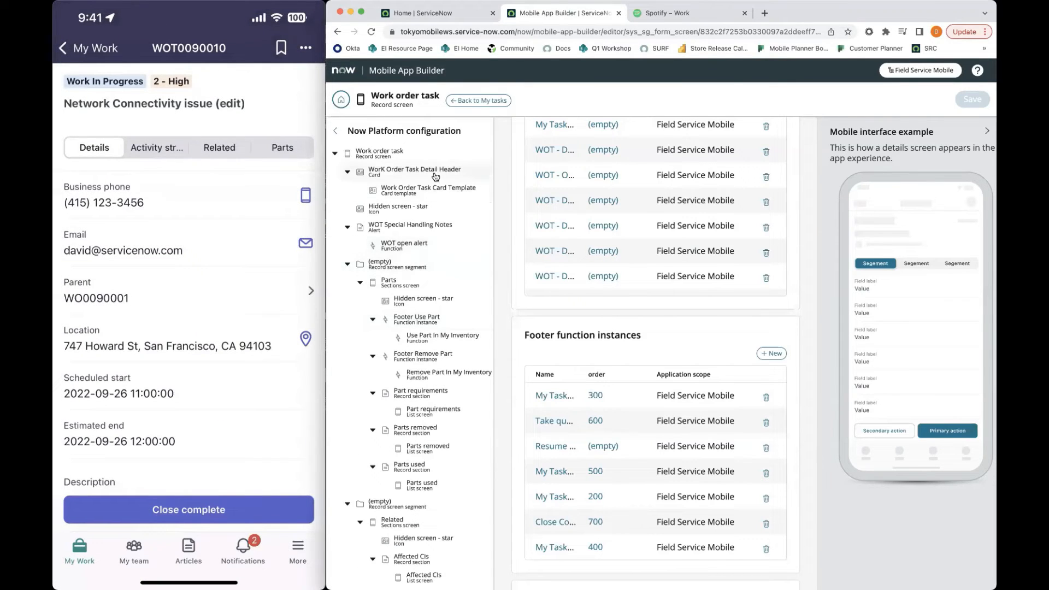
pyautogui.click(424, 157)
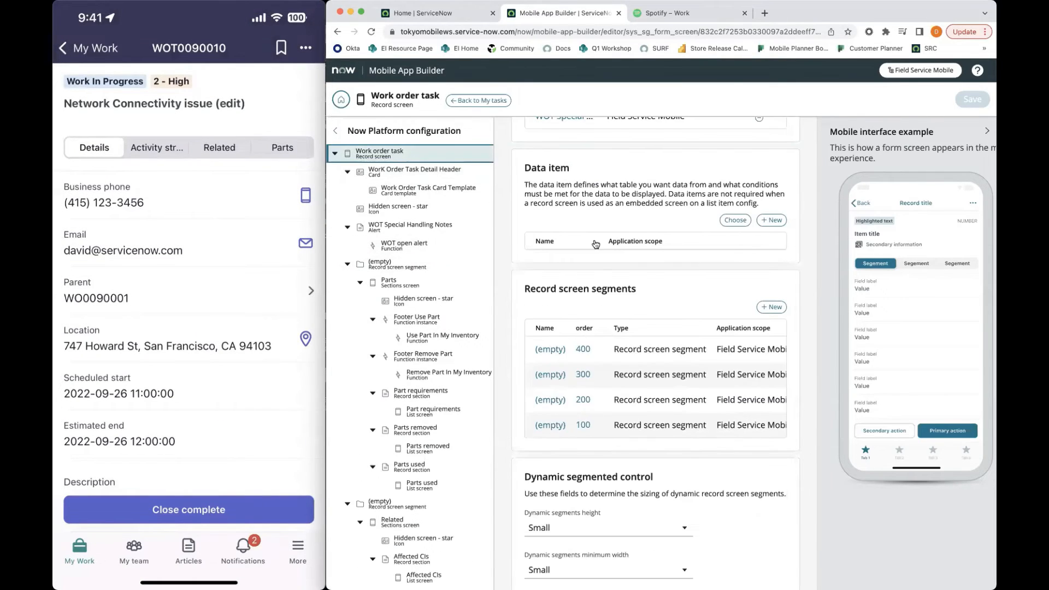
pyautogui.scroll(5, 671, 285)
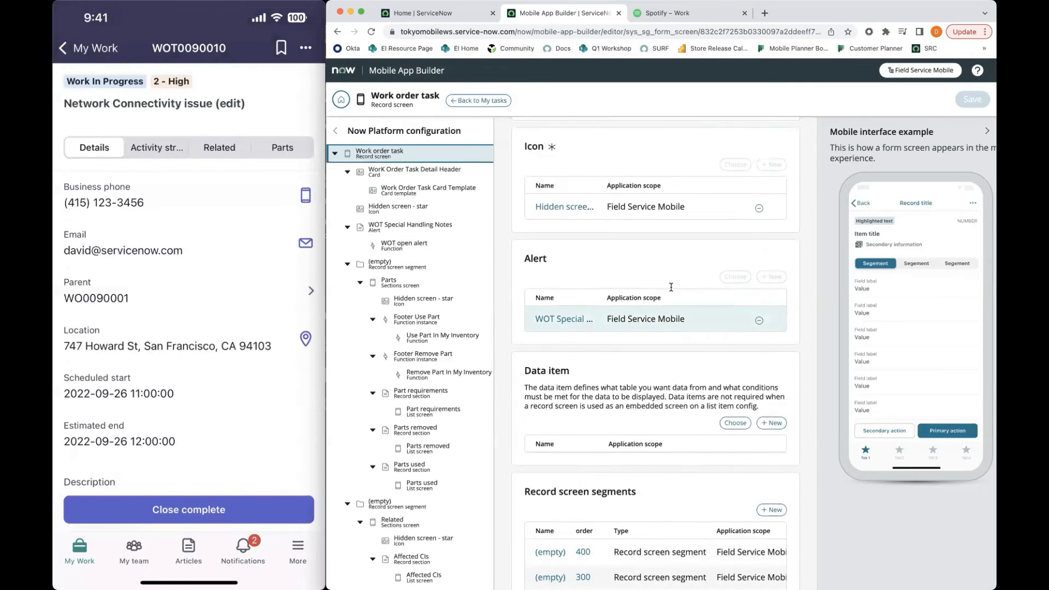
pyautogui.scroll(-10, 670, 285)
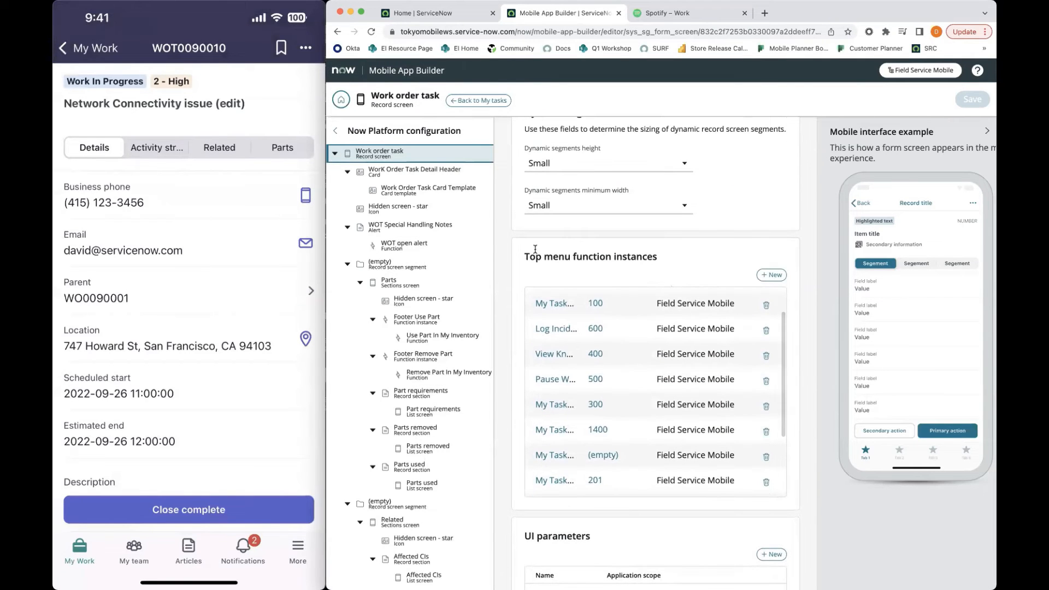
pyautogui.moveTo(641, 251); pyautogui.dragTo(670, 252)
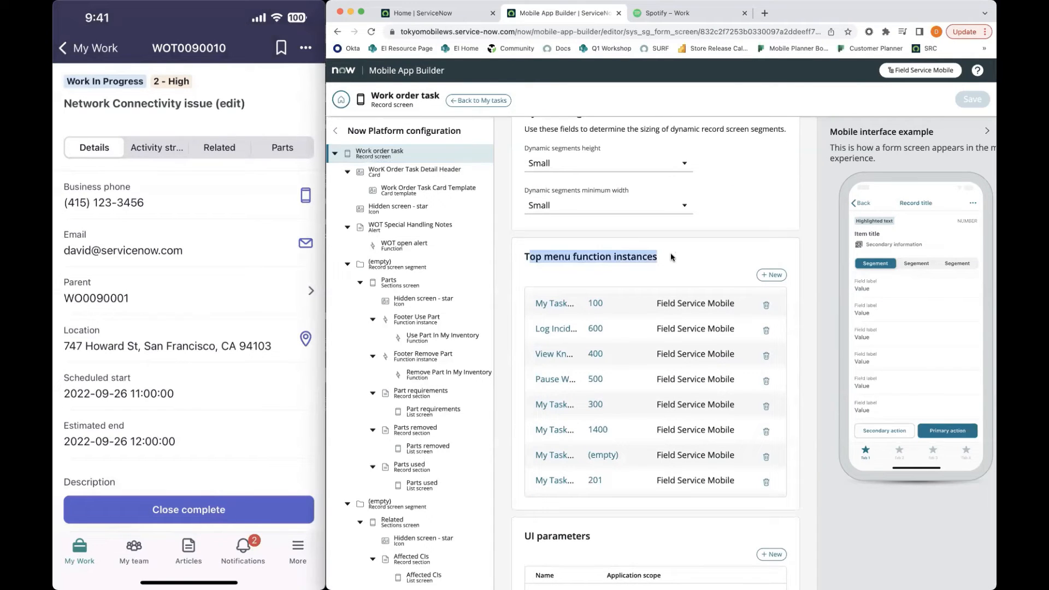
pyautogui.click(772, 275)
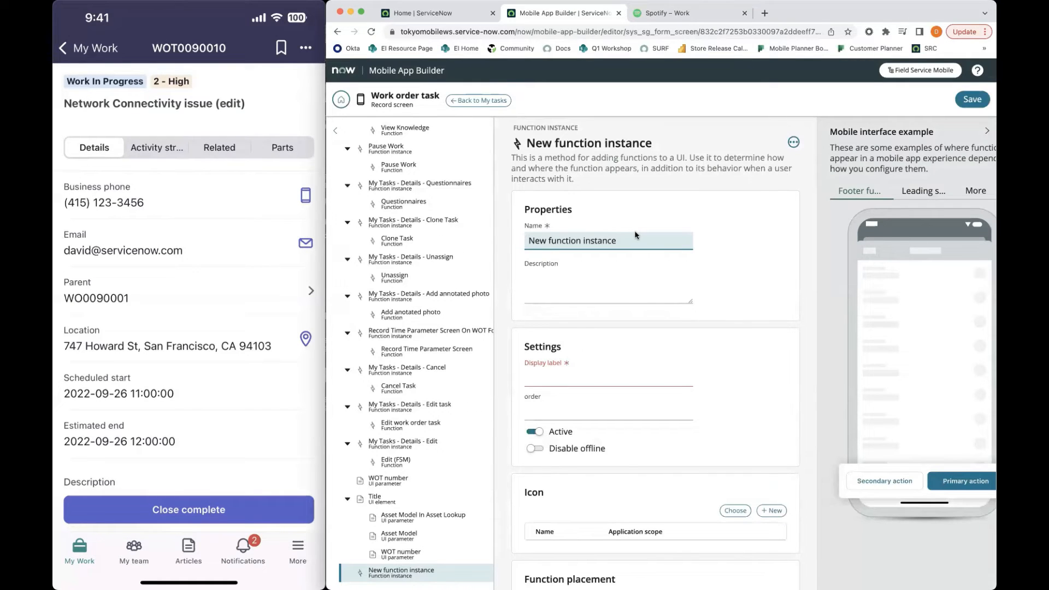
# Name the function instance "Service Portal Smart Button" and give it the display label "Open KB"
pyautogui.moveTo(636, 235); pyautogui.dragTo(533, 237)
pyautogui.press('BackSpace')
pyautogui.press('BackSpace')
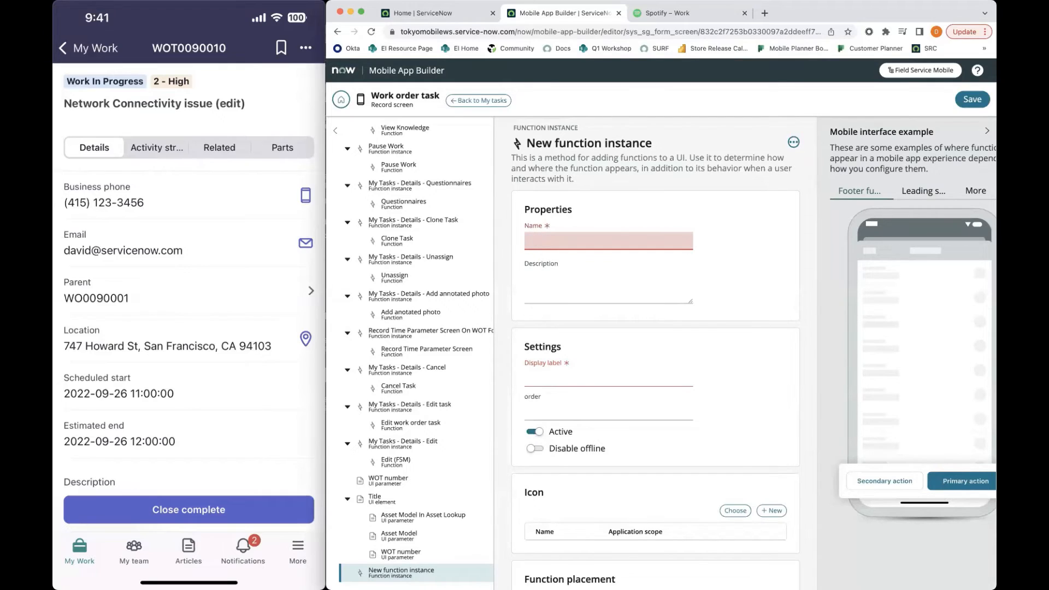
pyautogui.write('Service ')
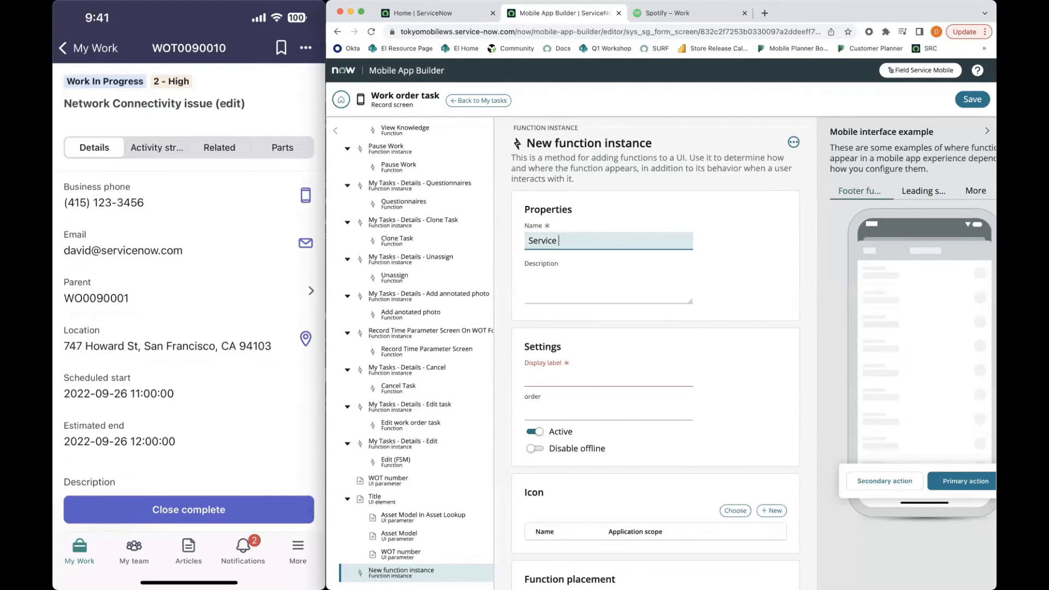
pyautogui.write('Portal Smart Button')
pyautogui.click(583, 376)
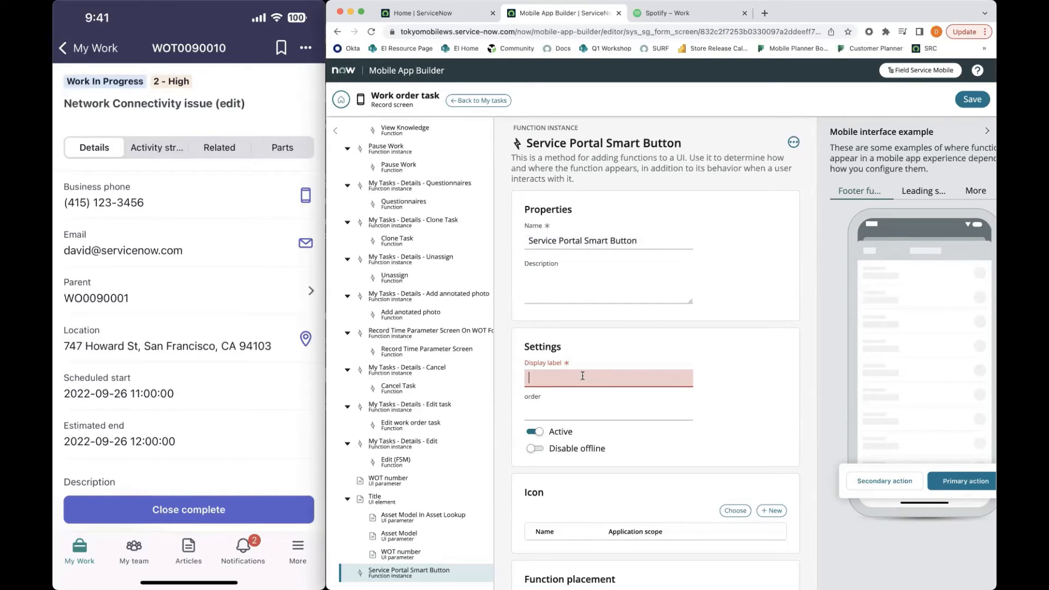
pyautogui.write('Open K')
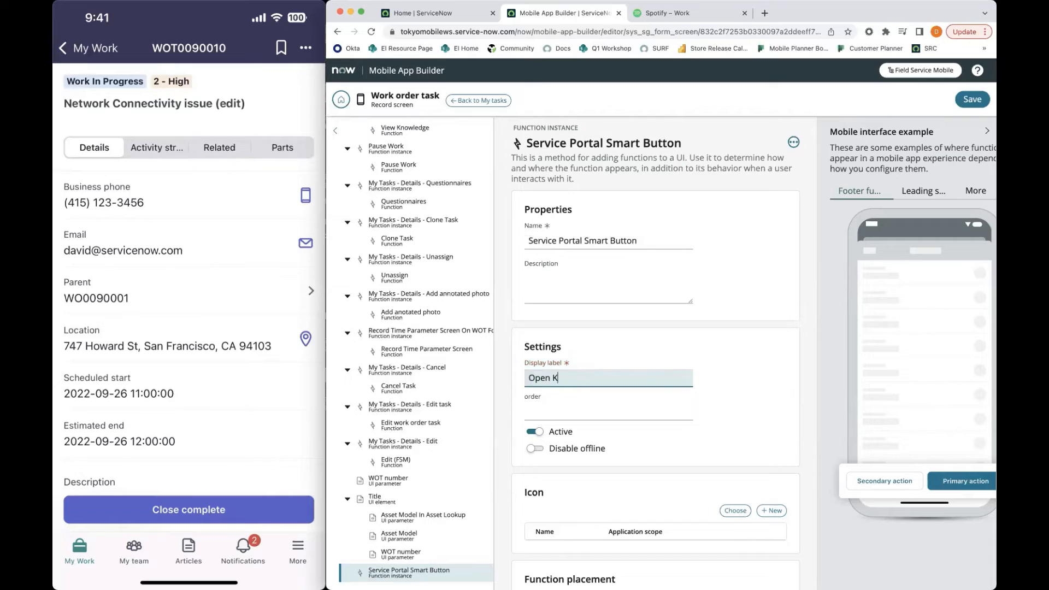
pyautogui.write('nowledge')
pyautogui.doubleClick(571, 378)
pyautogui.write('KB')
pyautogui.click(653, 354)
# Create a new function for this instance and name it "Open KB Smart Button"
pyautogui.scroll(-2, 654, 383)
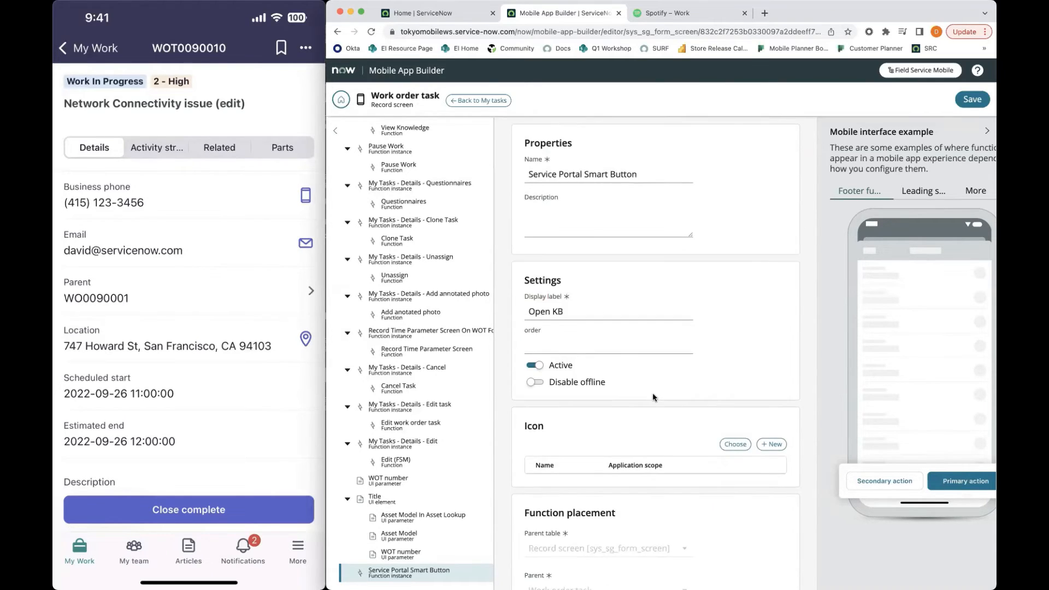
pyautogui.scroll(-6, 653, 397)
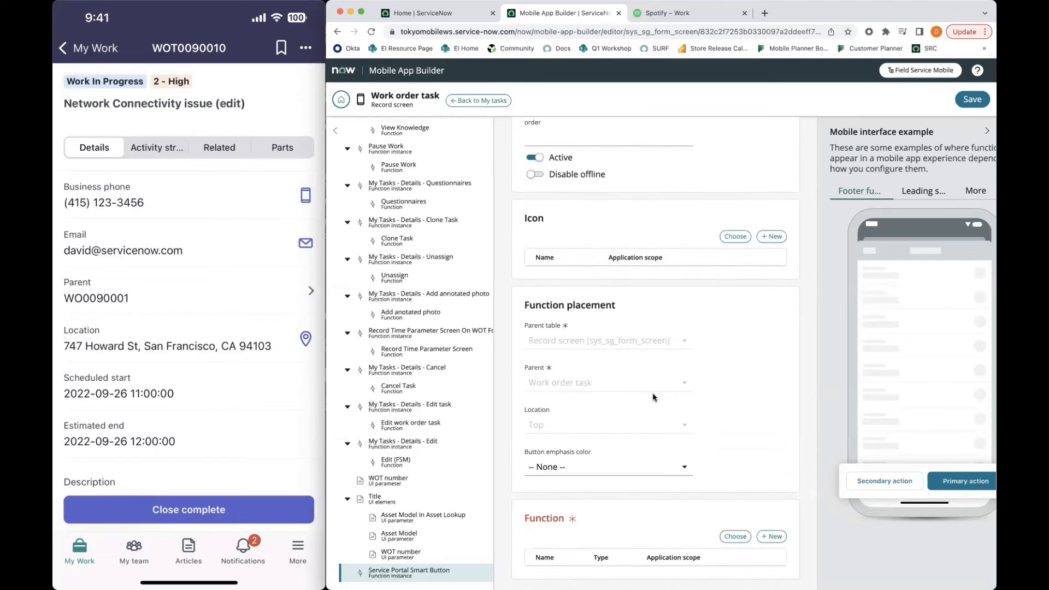
pyautogui.click(770, 536)
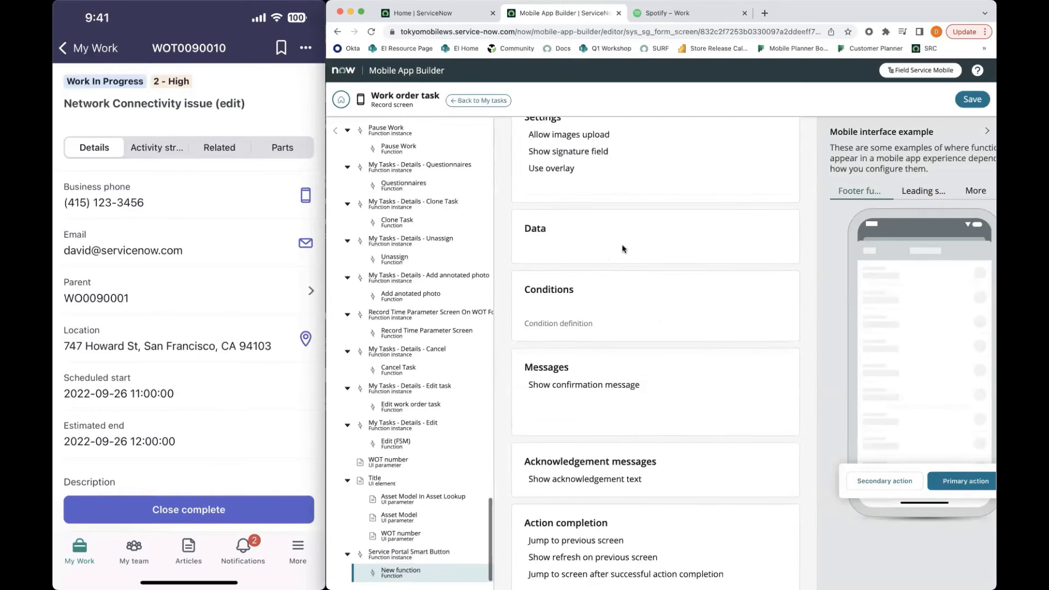
pyautogui.moveTo(597, 232); pyautogui.dragTo(518, 231)
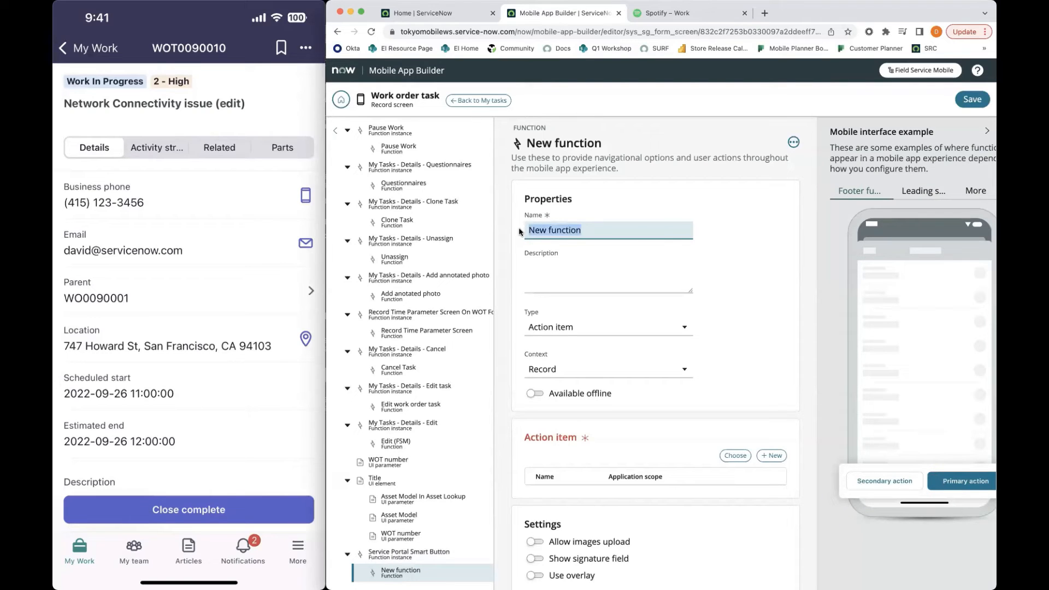
pyautogui.write('Open KB Smart Button')
# Set the function's type to URL and its data table to Work Order Task [wm_task]
pyautogui.scroll(-2, 670, 377)
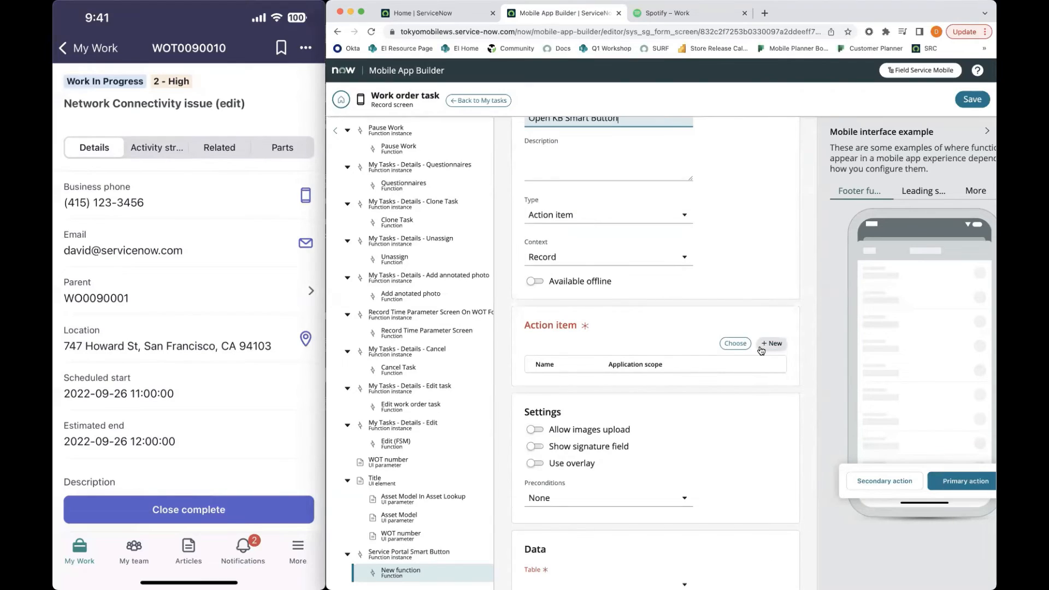
pyautogui.scroll(1, 623, 314)
pyautogui.click(583, 249)
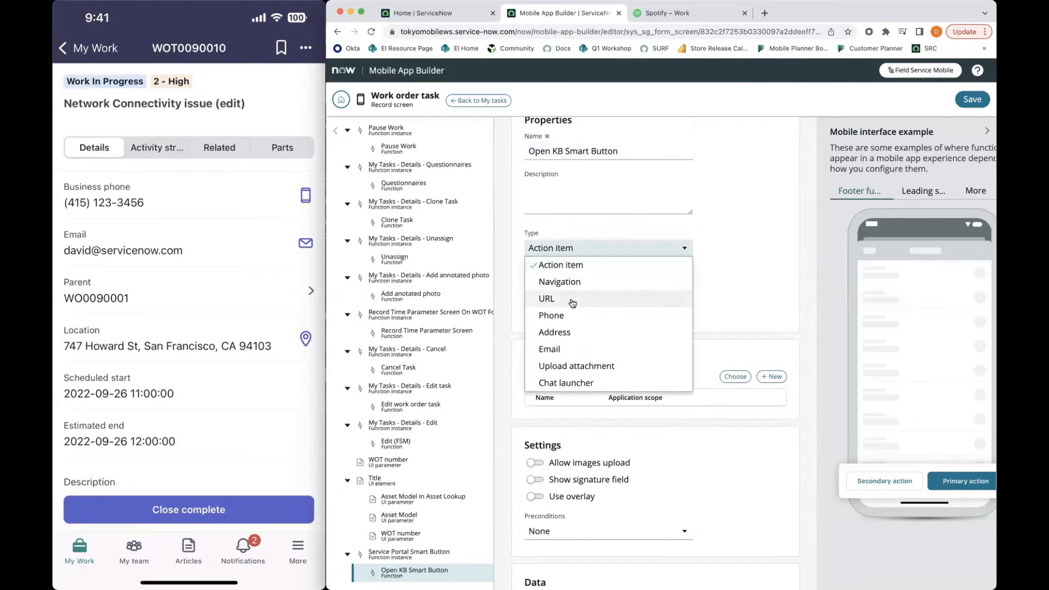
pyautogui.click(574, 300)
pyautogui.scroll(-2, 627, 327)
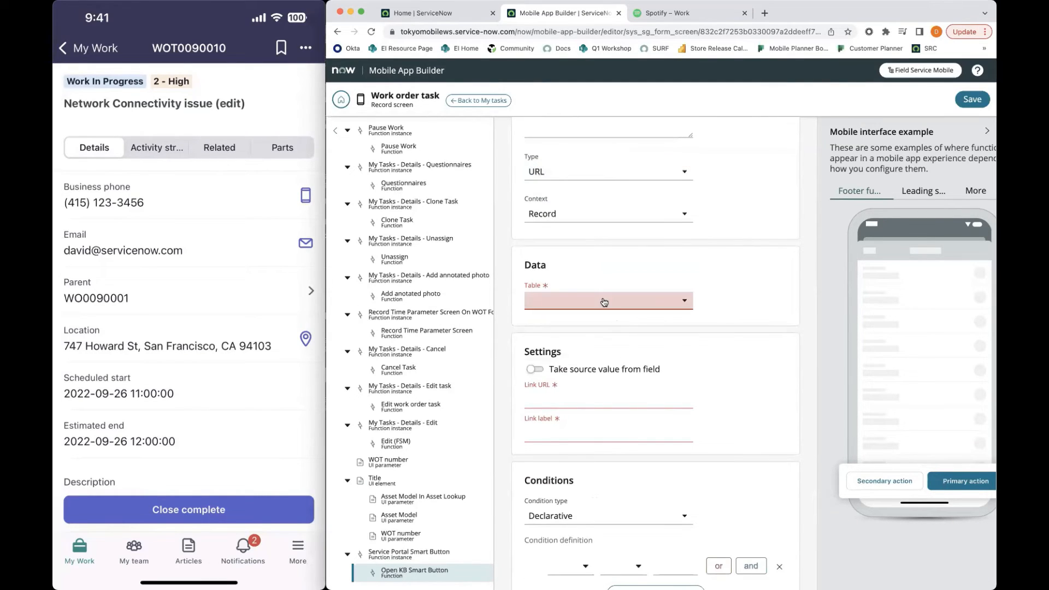
pyautogui.click(604, 302)
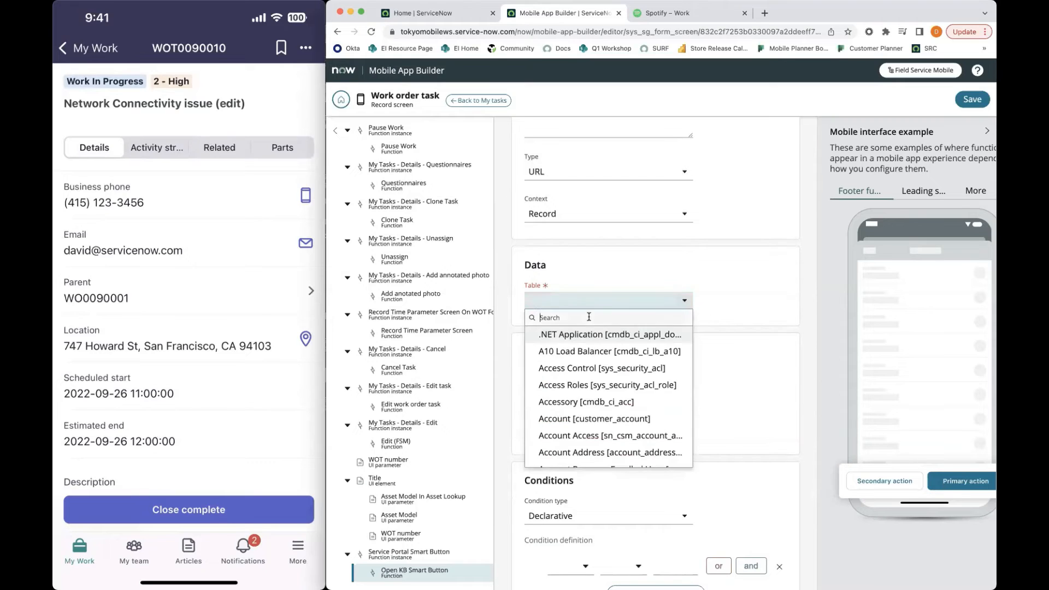
pyautogui.write('w')
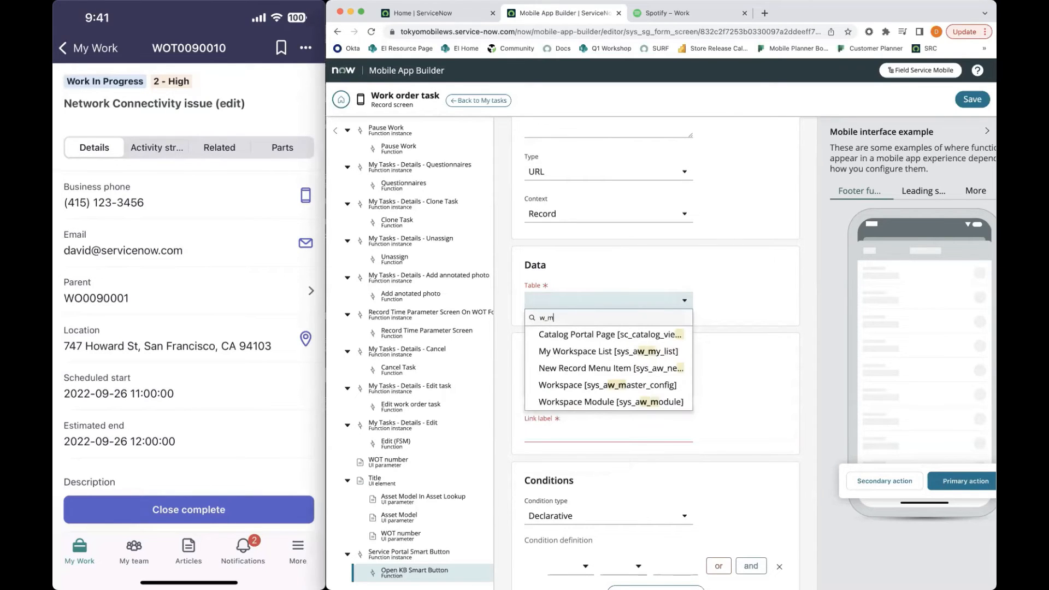
pyautogui.write('m_task')
pyautogui.click(603, 333)
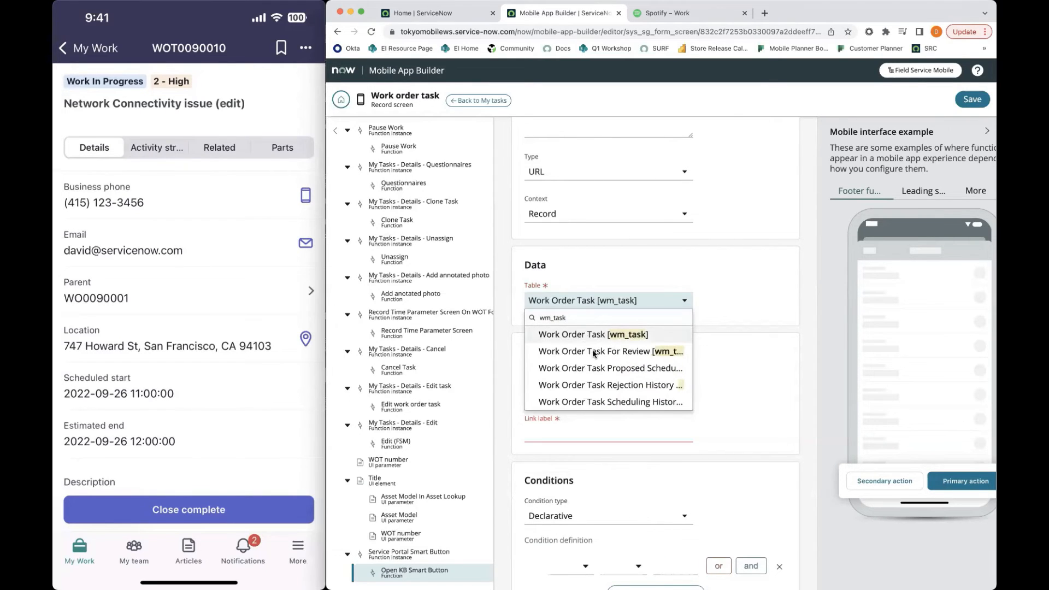
# Close the Spotify tab and open Service Portal Home by searching ServiceNow's application navigator for "service portal"
pyautogui.scroll(-1, 638, 417)
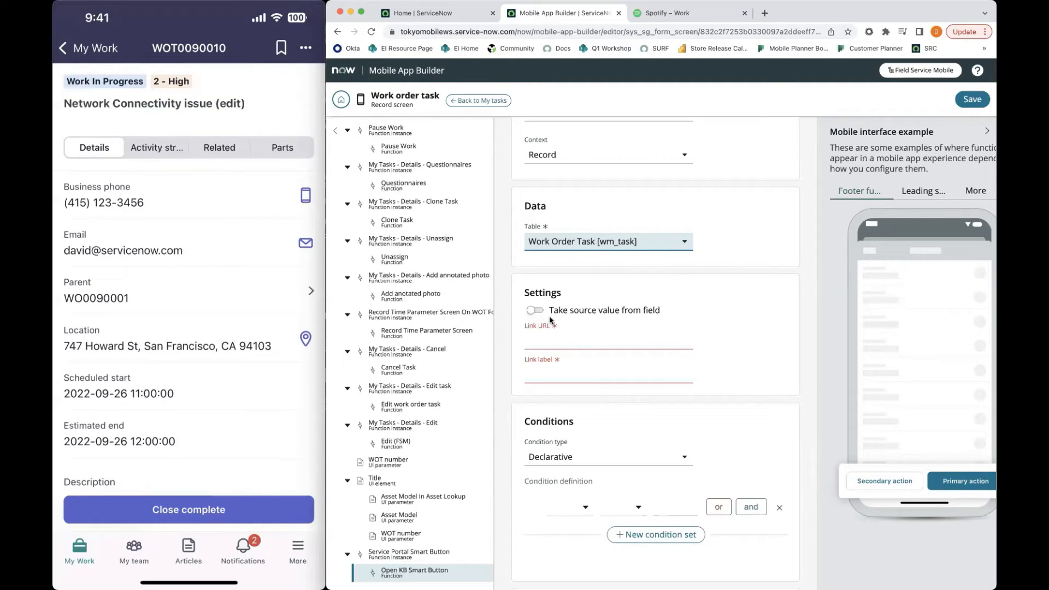
pyautogui.click(595, 342)
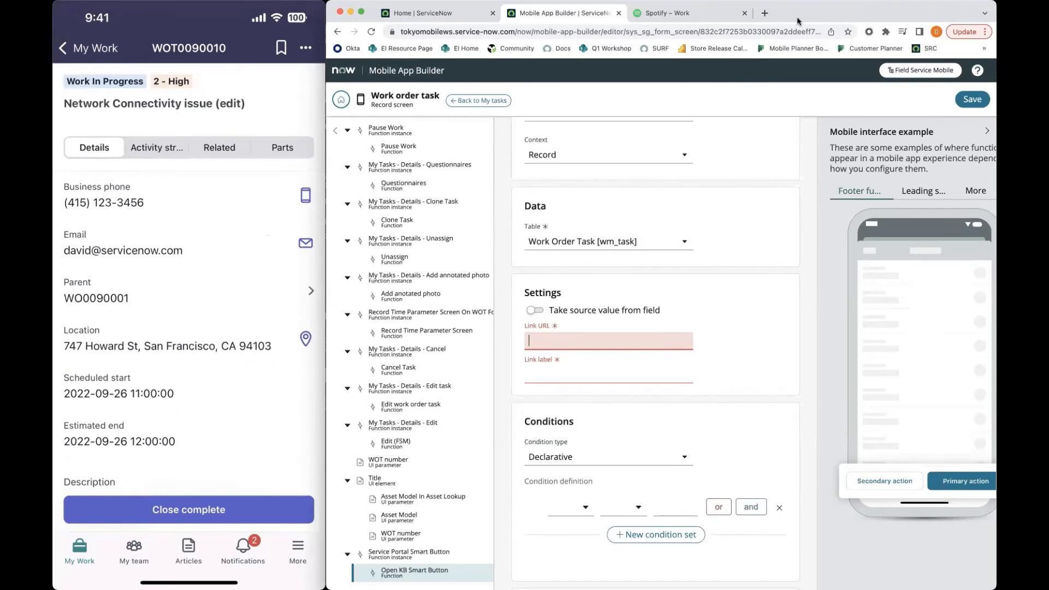
pyautogui.moveTo(801, 15)
pyautogui.mouseDown()
pyautogui.moveTo(801, 39)
pyautogui.moveTo(802, 11)
pyautogui.mouseUp()
pyautogui.click(744, 17)
pyautogui.click(463, 16)
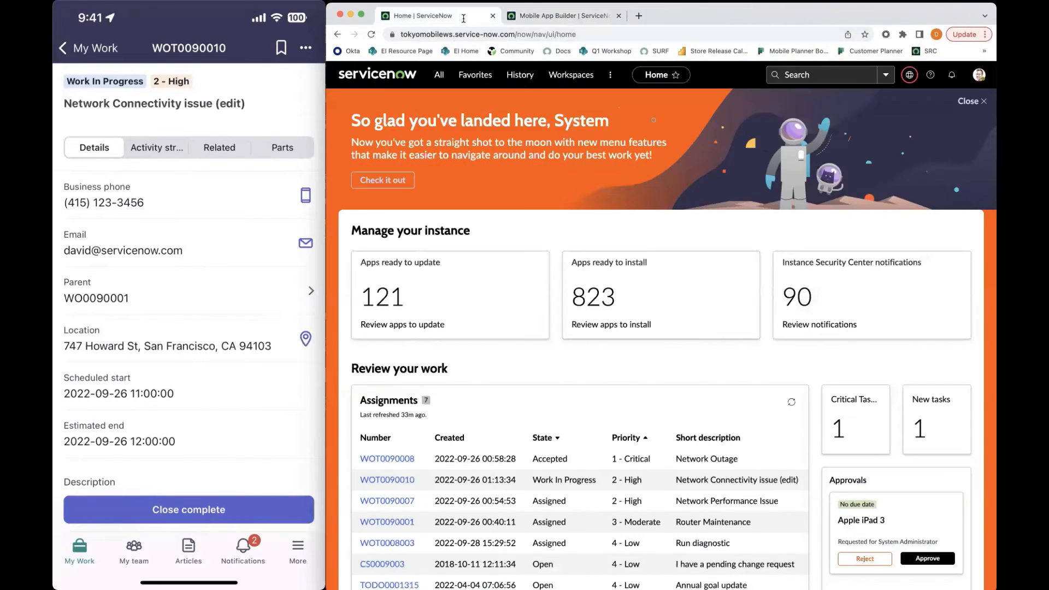
pyautogui.click(439, 75)
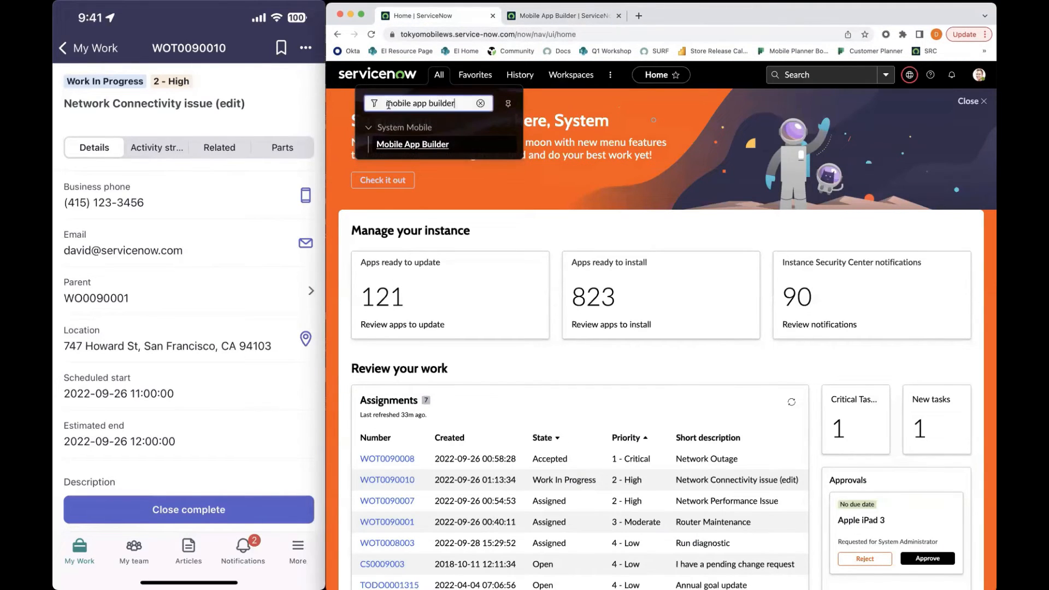
pyautogui.write('service portal')
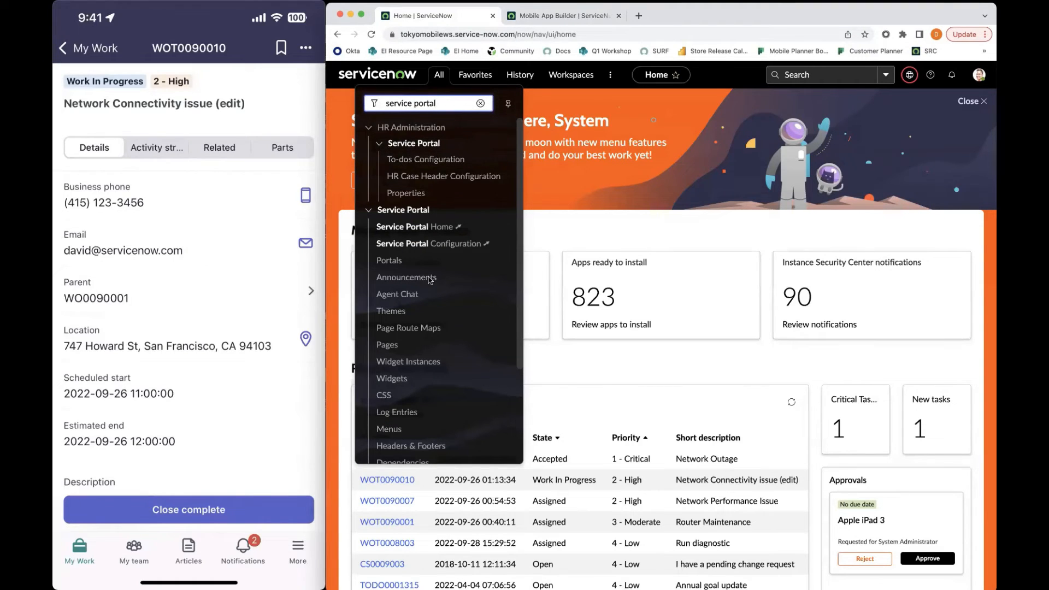
pyautogui.click(429, 226)
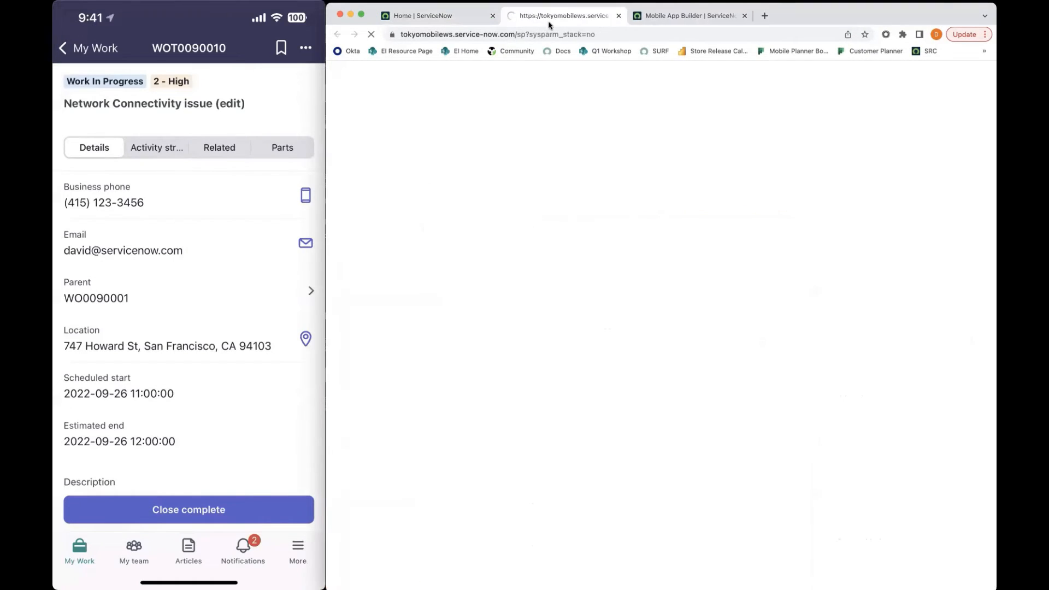
# Select the path "sp?sysparm_stack=no" in the Service Portal address and return to Mobile App Builder
pyautogui.click(608, 36)
pyautogui.click(618, 36)
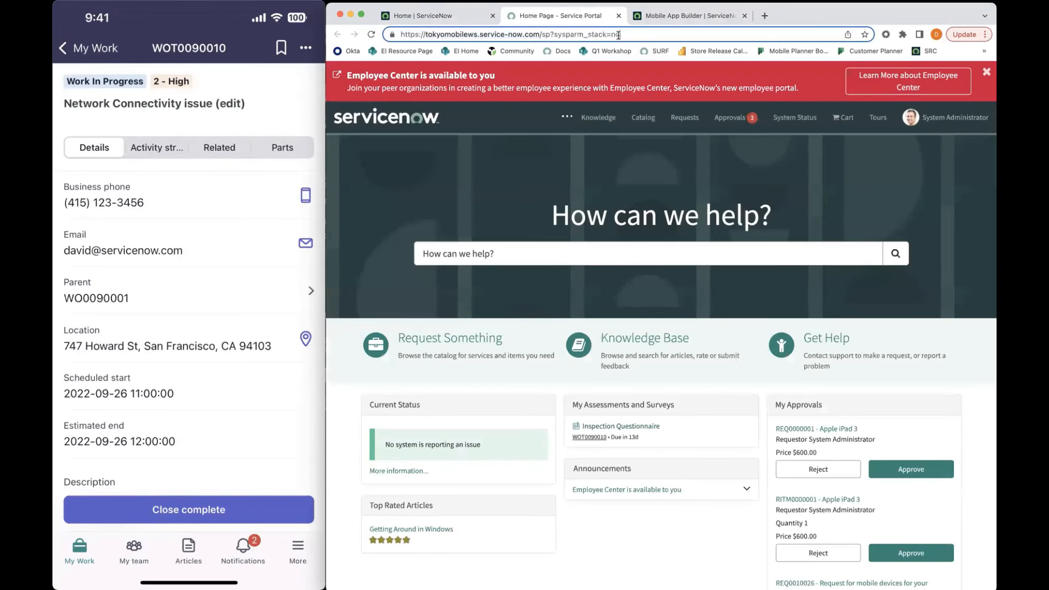
pyautogui.moveTo(625, 36); pyautogui.dragTo(541, 36)
pyautogui.hotkey('ctrl', 'c')
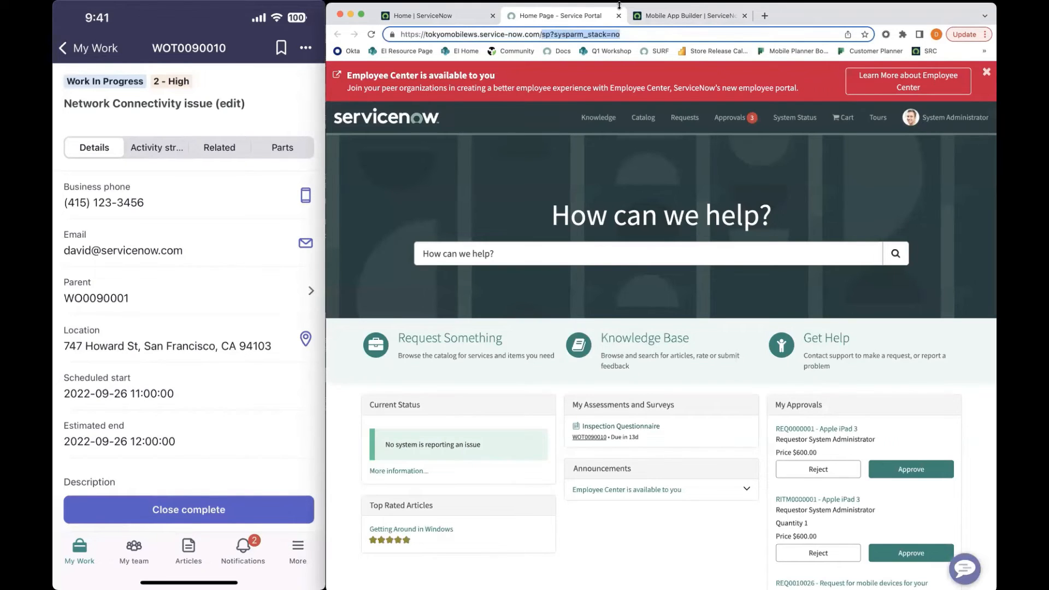
pyautogui.click(666, 16)
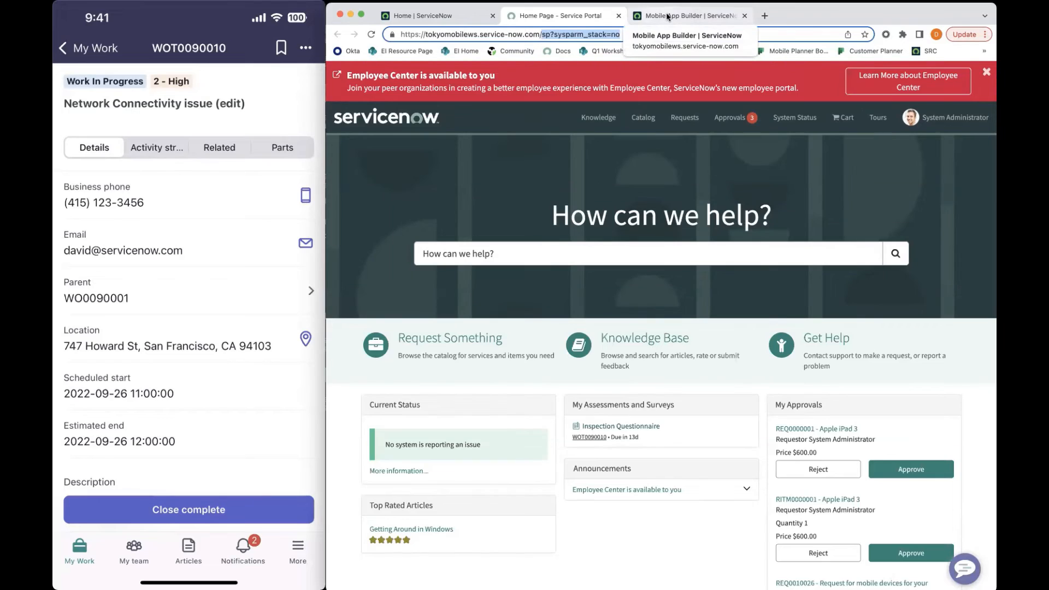
# Try the path "sp?sysparm_stack=no" as the link URL of the Open KB Smart Button function
pyautogui.click(565, 343)
pyautogui.hotkey('ctrl', 'v')
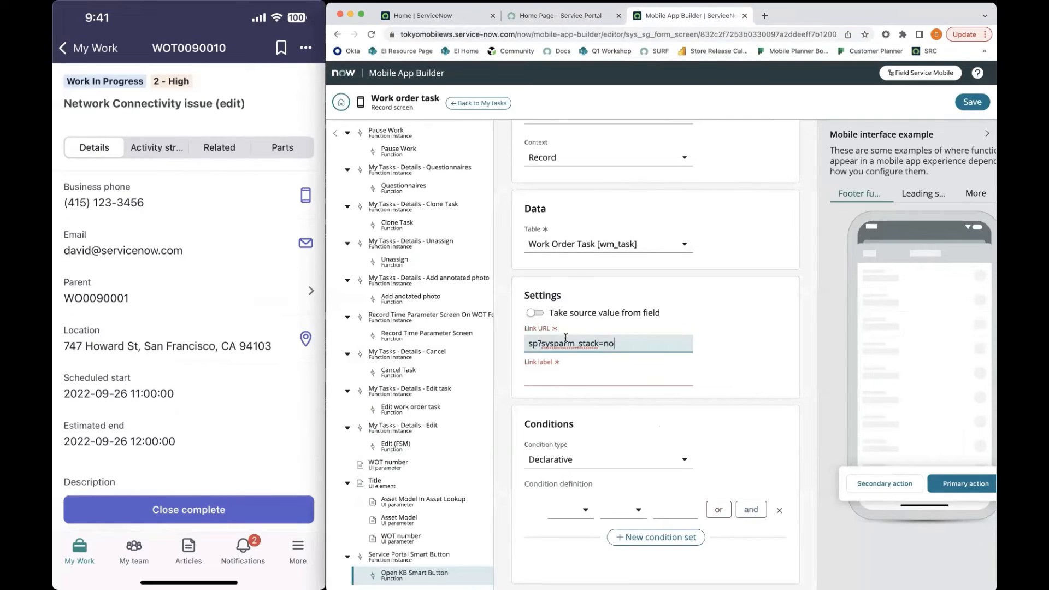
# Open the Service Portal's Knowledge page and copy the path "sp?id=kb_view2" from its address
pyautogui.click(566, 21)
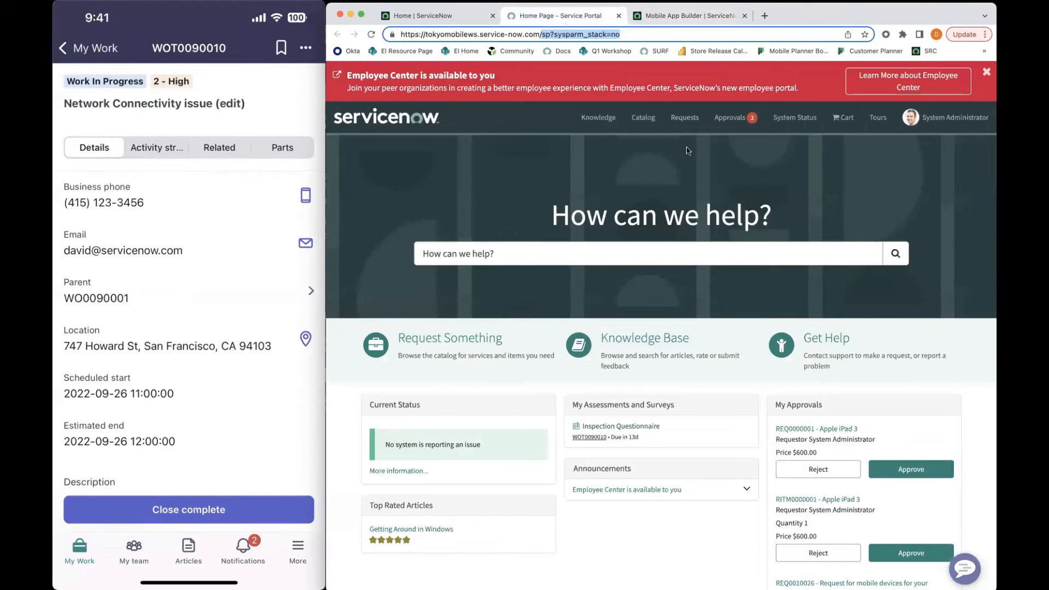
pyautogui.click(596, 115)
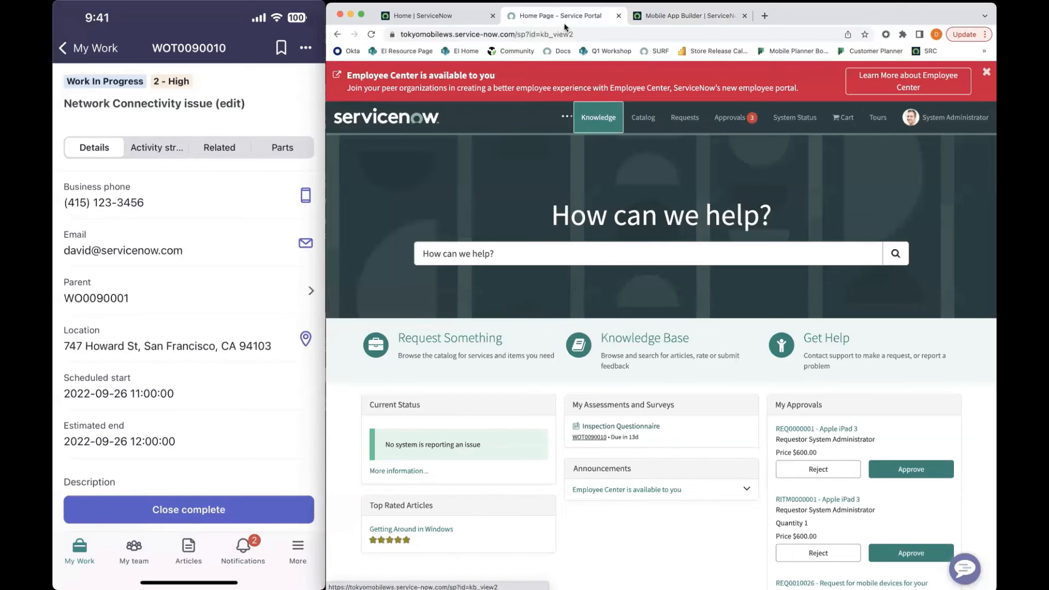
pyautogui.click(583, 34)
pyautogui.moveTo(599, 34); pyautogui.dragTo(545, 34)
pyautogui.press('super+c')
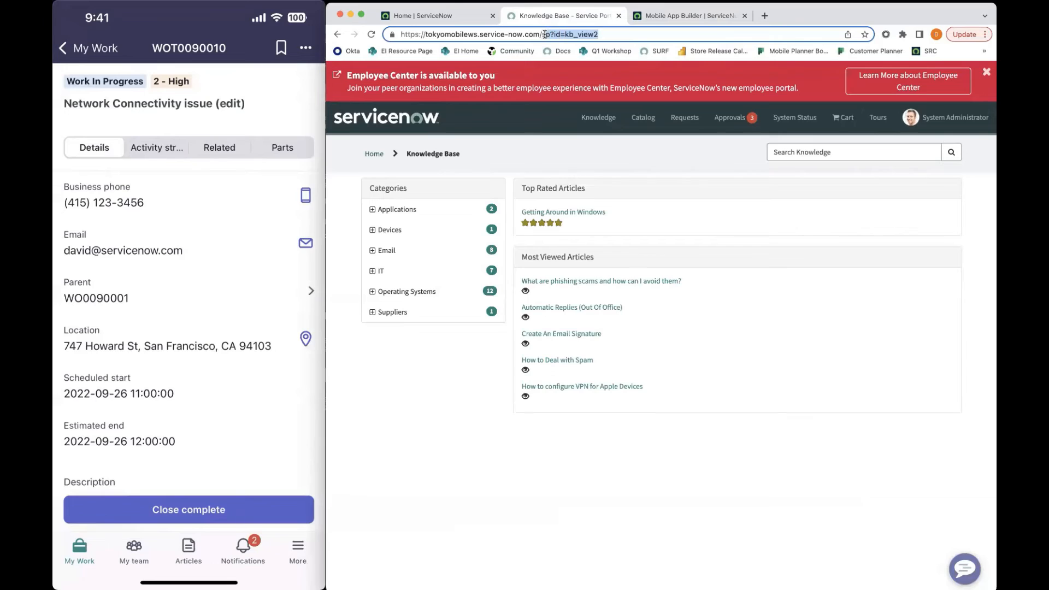
# Set the function's link URL to "sp?id=kb_view2" and its link label to "Open KB", and save the changes
pyautogui.click(680, 15)
pyautogui.press('super+a')
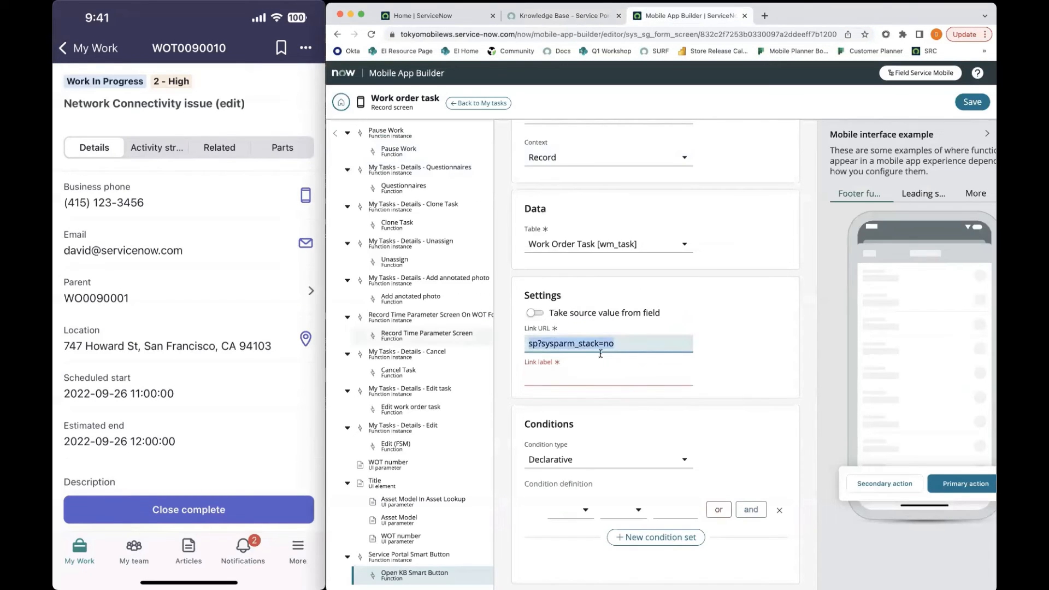
pyautogui.press('super+v')
pyautogui.click(611, 375)
pyautogui.write('Open KB')
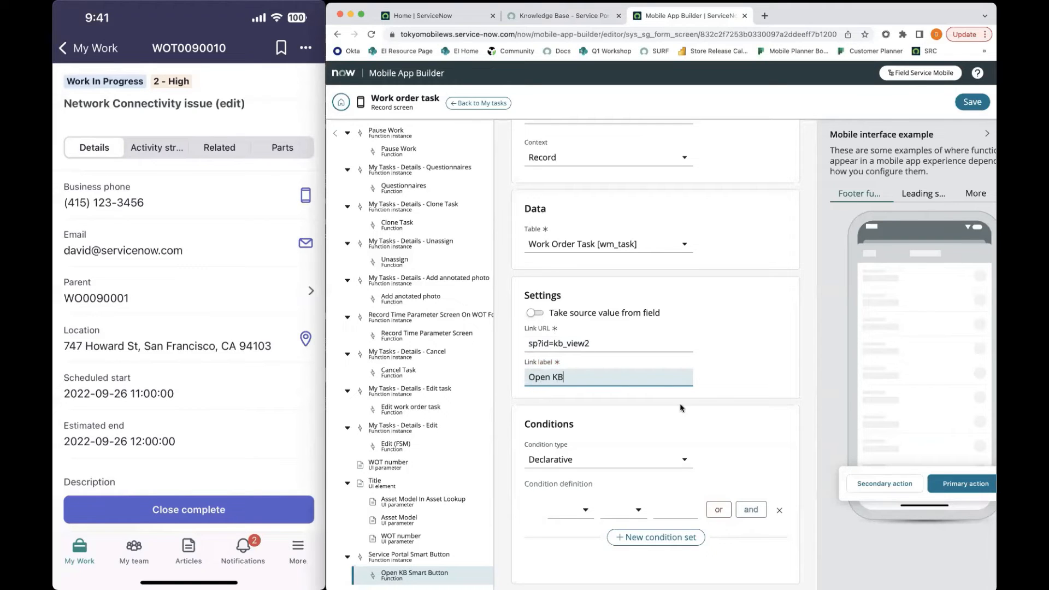
pyautogui.scroll(-1, 681, 408)
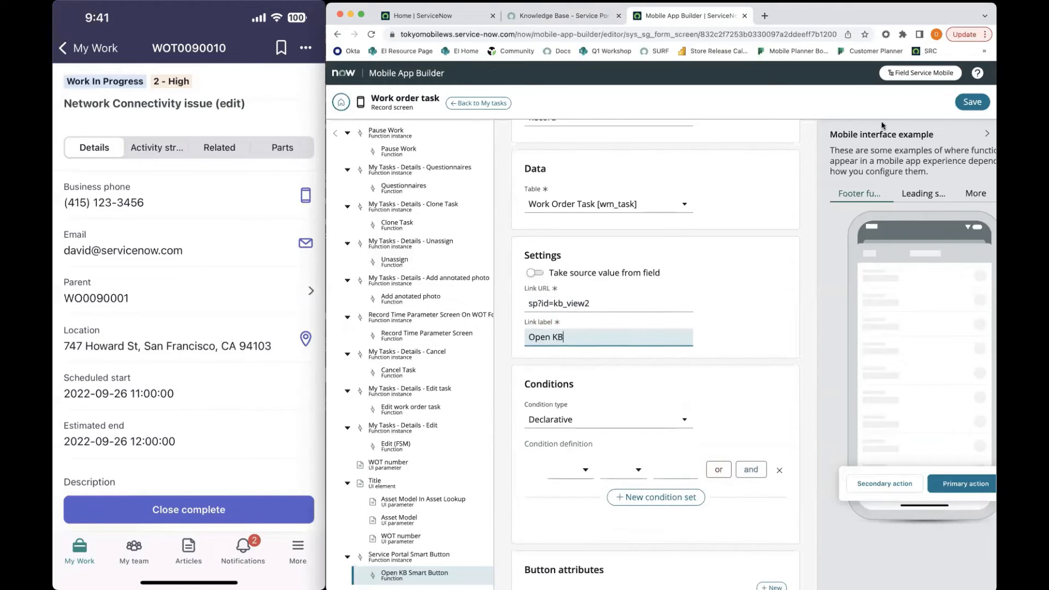
pyautogui.click(972, 101)
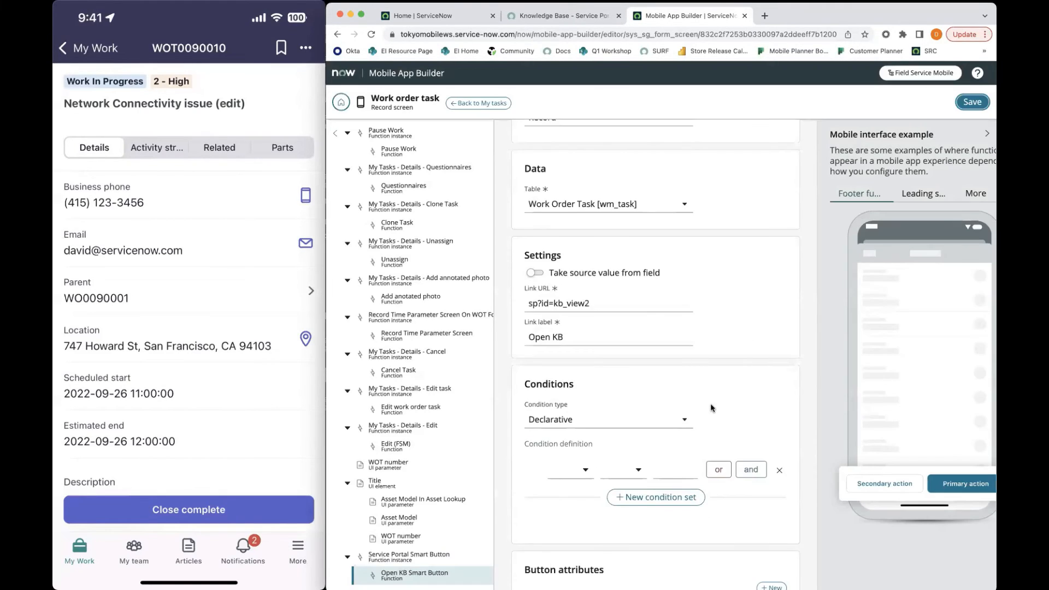
pyautogui.scroll(-6, 680, 374)
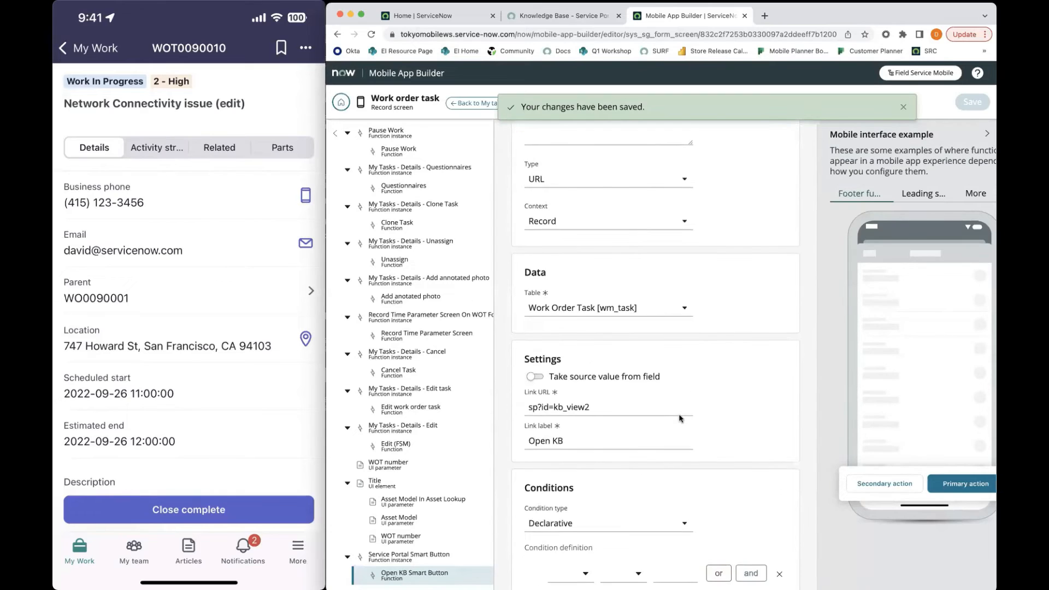
pyautogui.scroll(6, 679, 415)
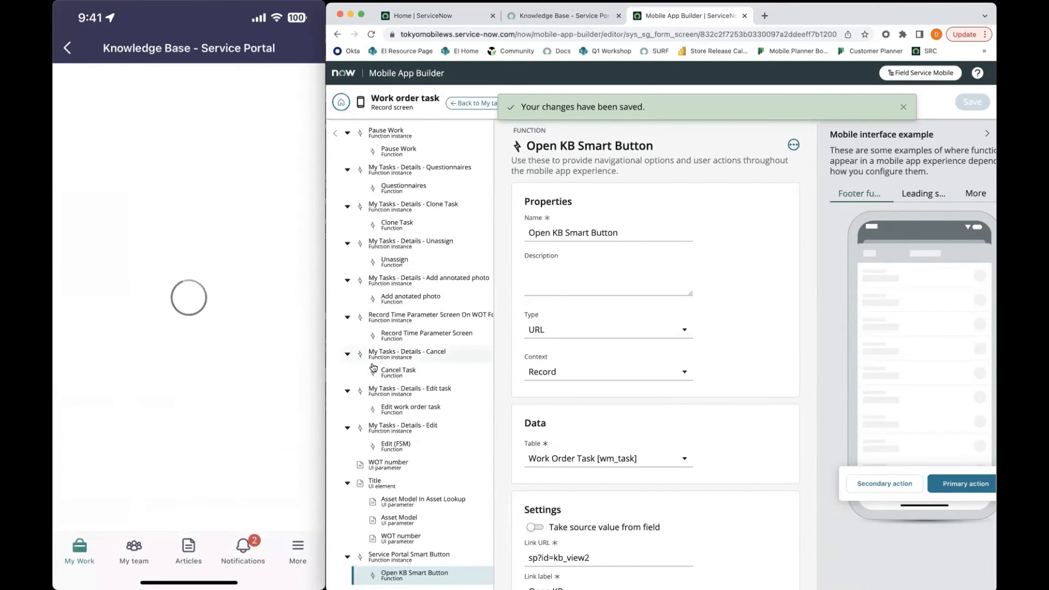
pyautogui.moveTo(182, 337)
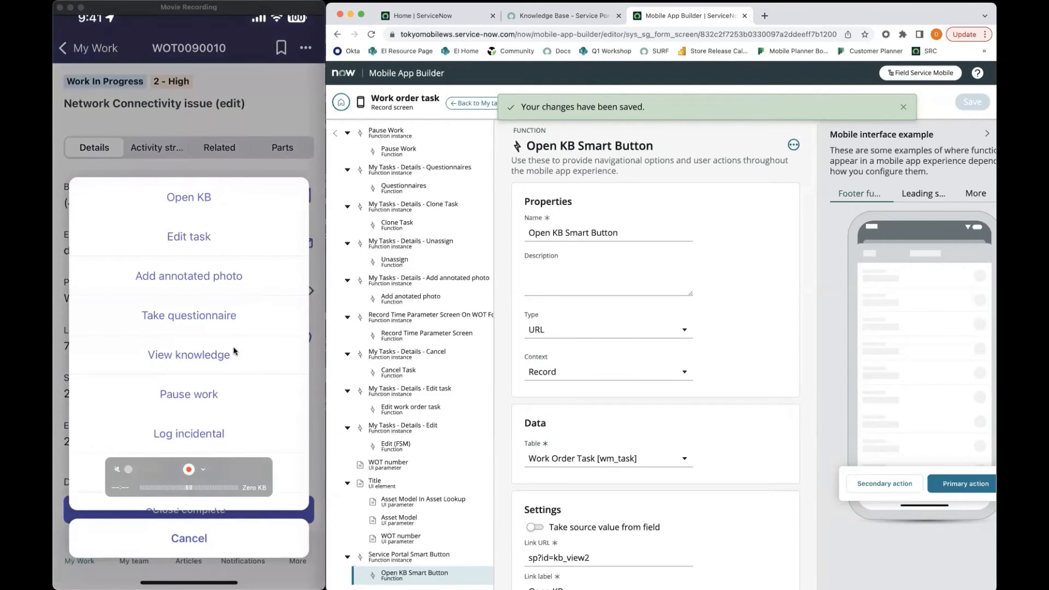
pyautogui.click(239, 134)
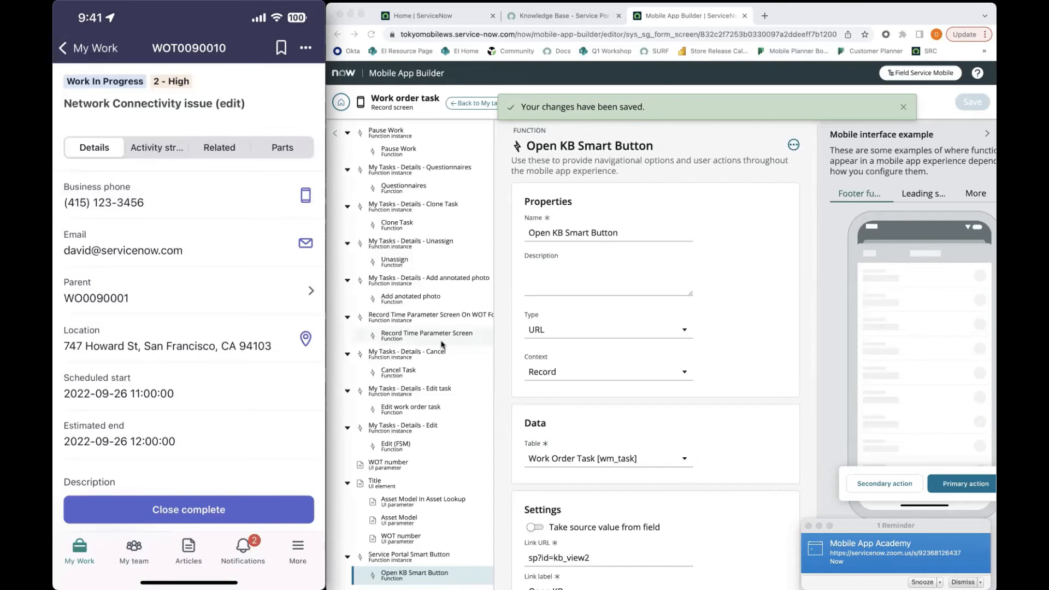
pyautogui.moveTo(73, 362)
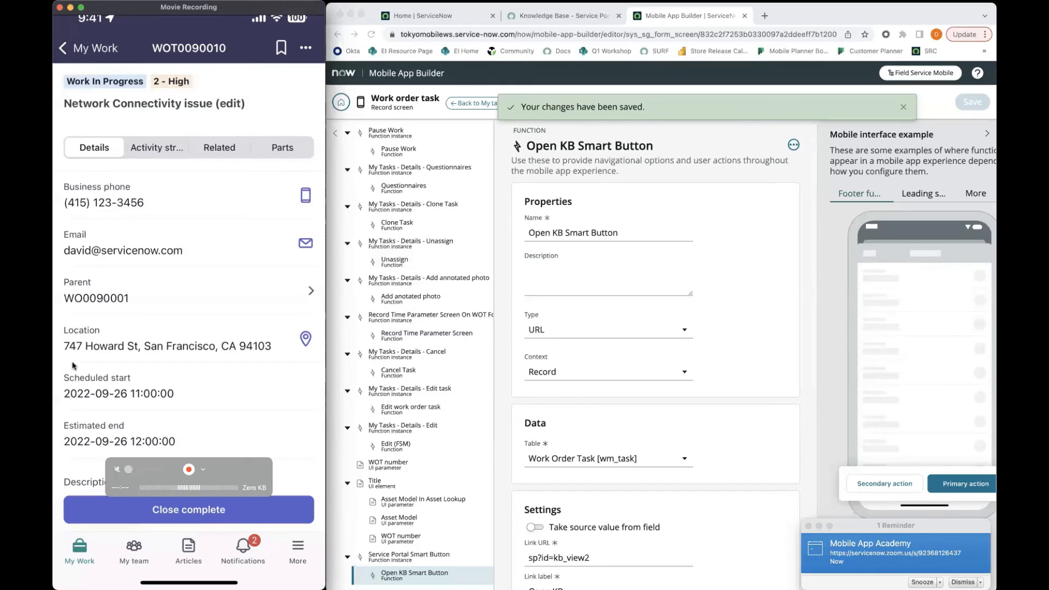
pyautogui.scroll(-2, 72, 365)
pyautogui.scroll(2, 73, 365)
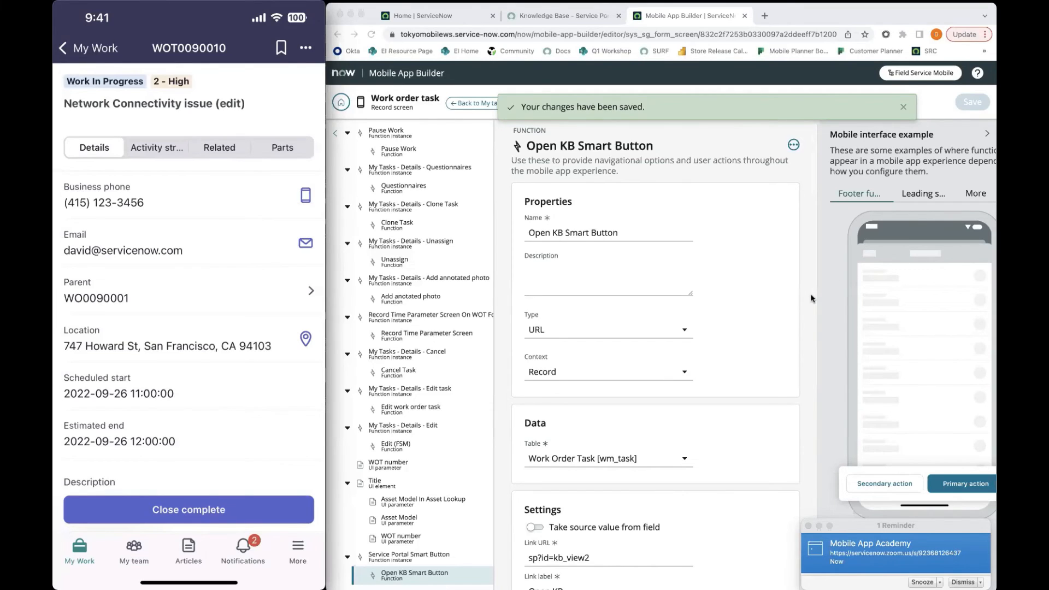
pyautogui.press('XF86AudioRaiseVolume')
pyautogui.press('XF86AudioRaiseVolume')
pyautogui.press('XF86AudioRaiseVolume')
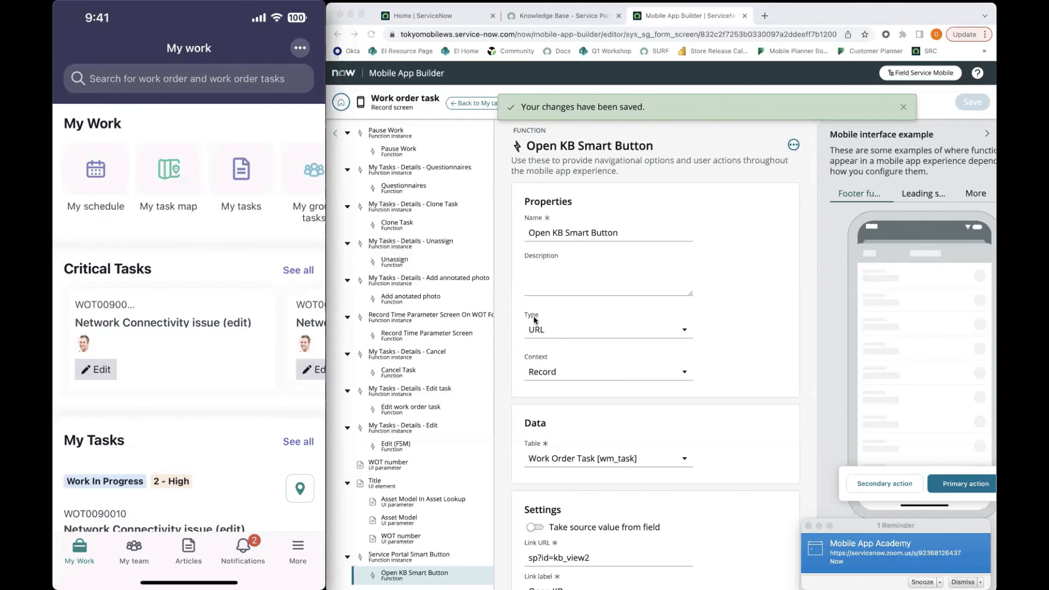
pyautogui.hotkey('ctrl', 'Right')
pyautogui.click(644, 284)
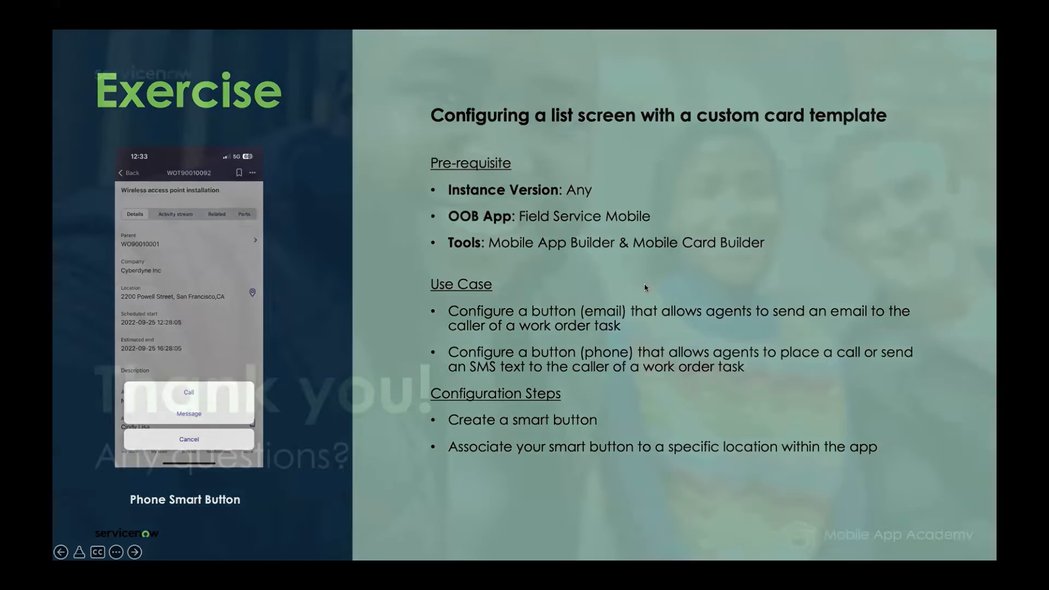
pyautogui.hotkey('ctrl', 'Left')
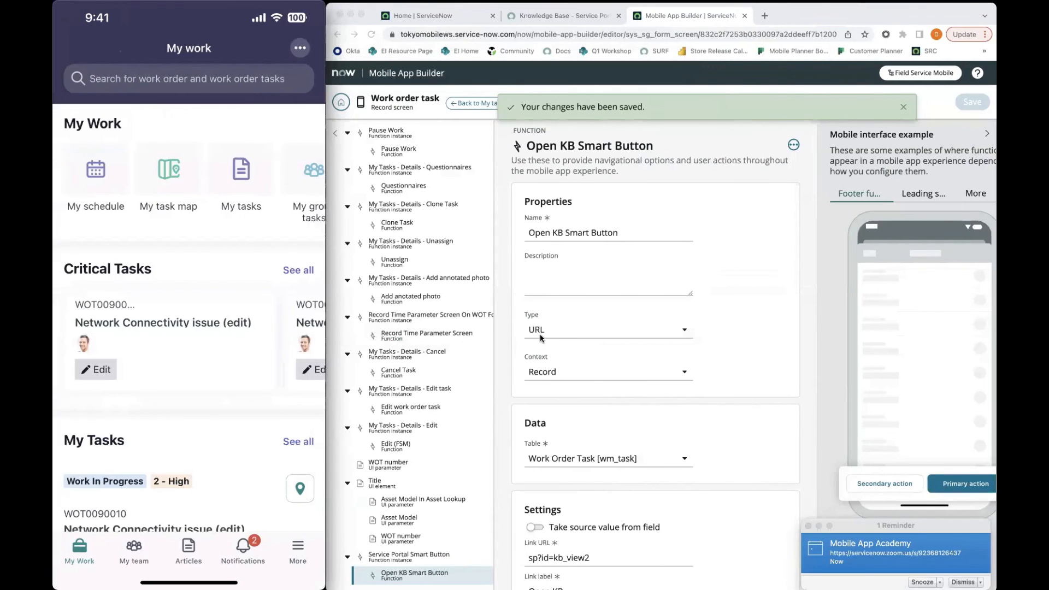